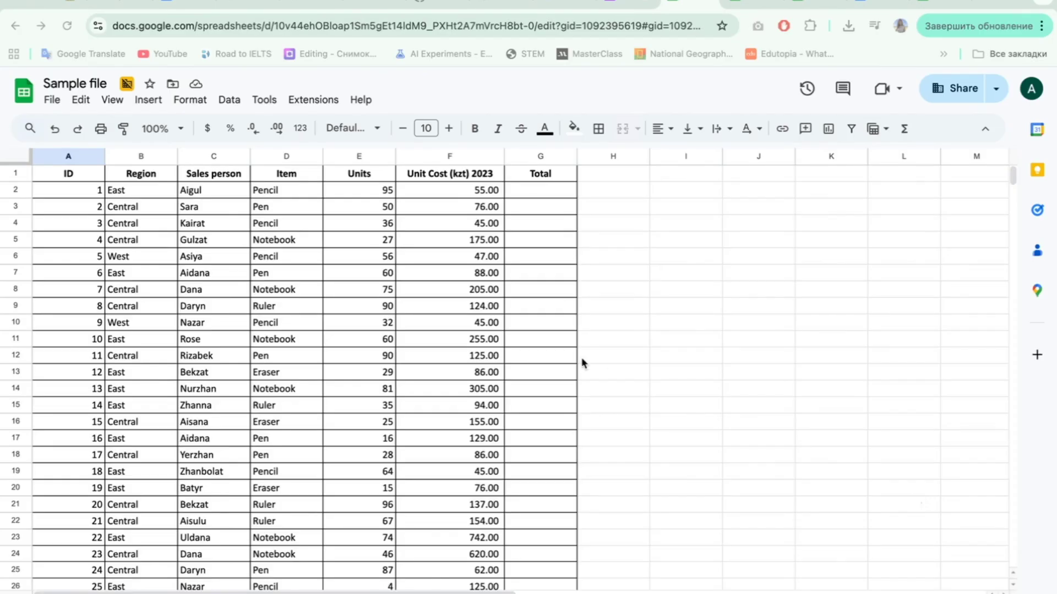
key("ctrl+a")
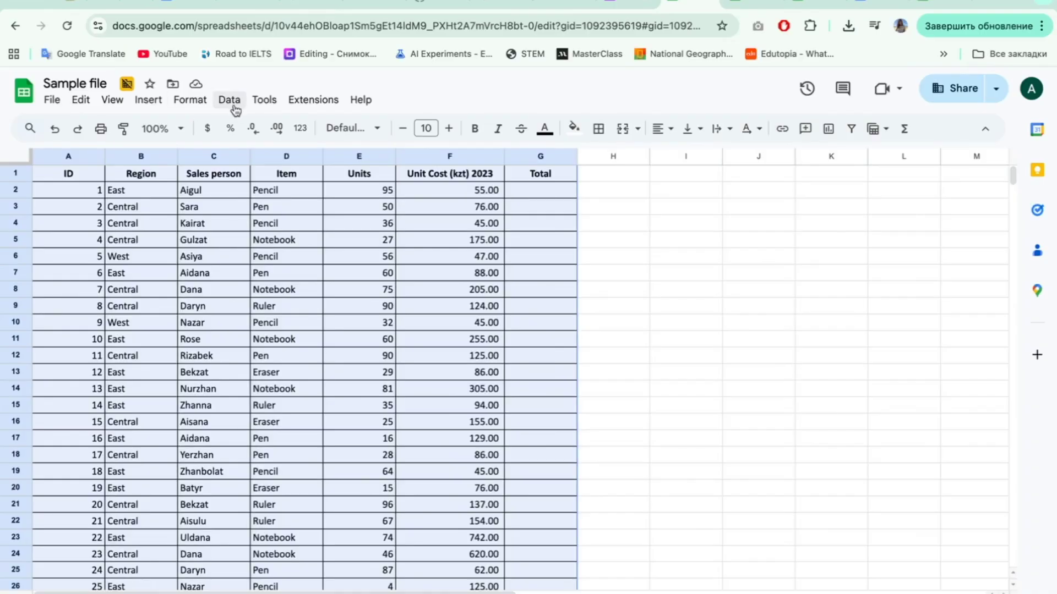
left_click(232, 106)
mouse_move(342, 448)
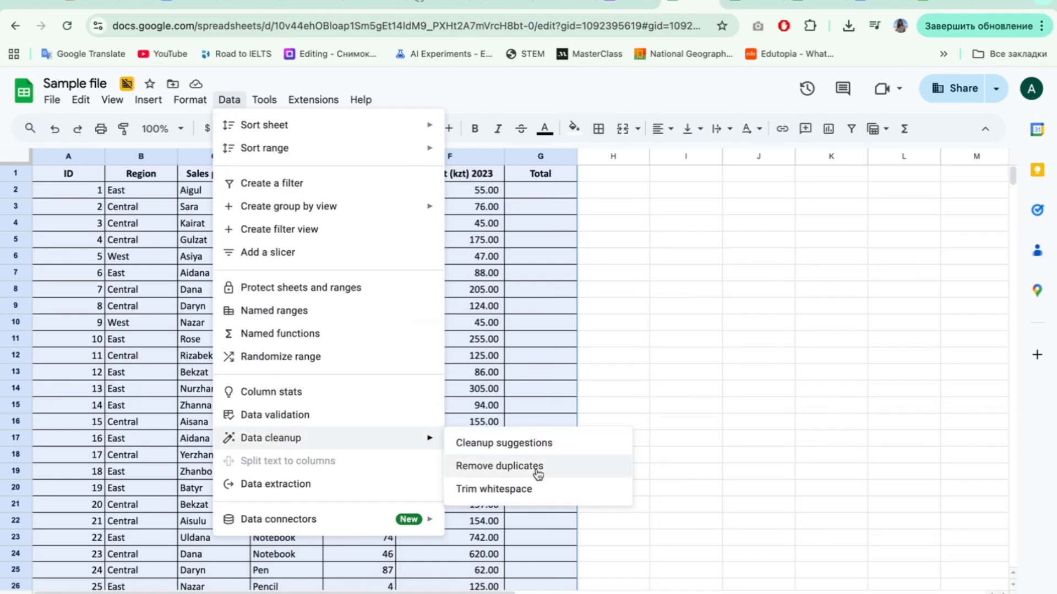
left_click(670, 344)
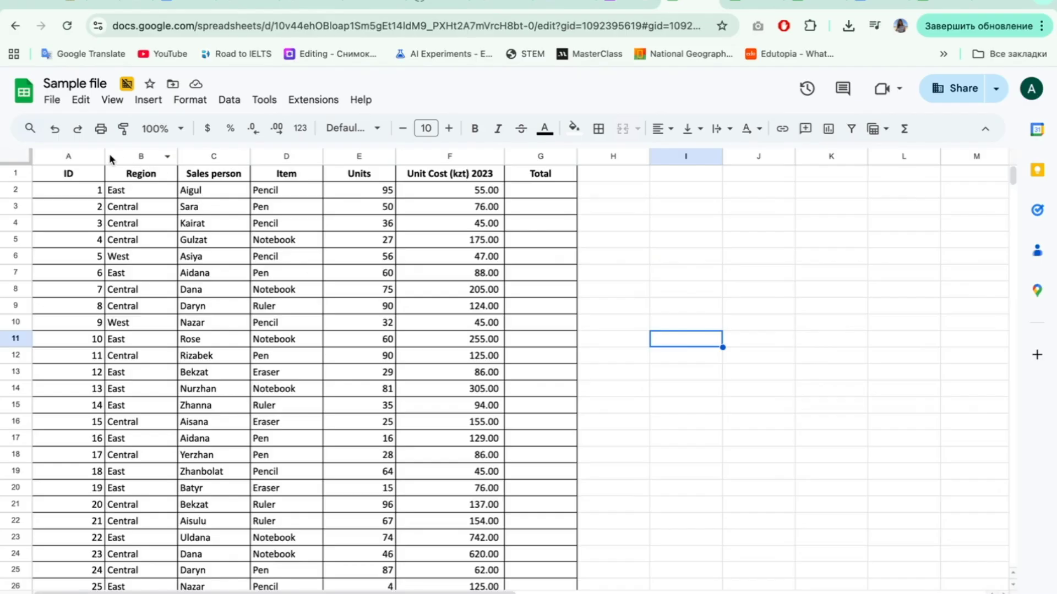
- Narrow the ID column close to its contents and fit the height of row 2 to its data
left_click_drag(101, 155, 66, 158)
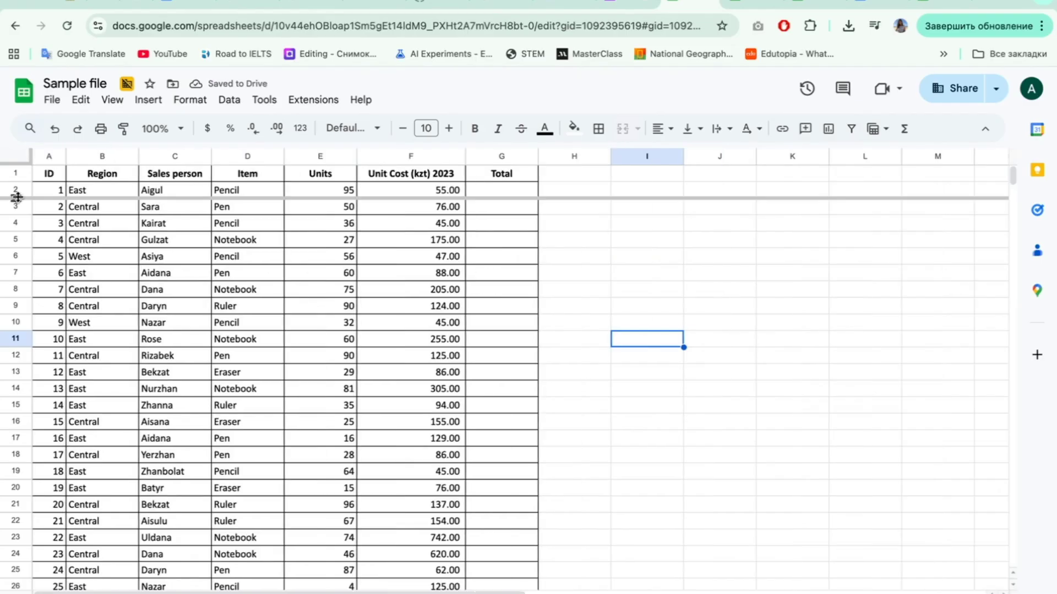
left_click_drag(17, 197, 19, 218)
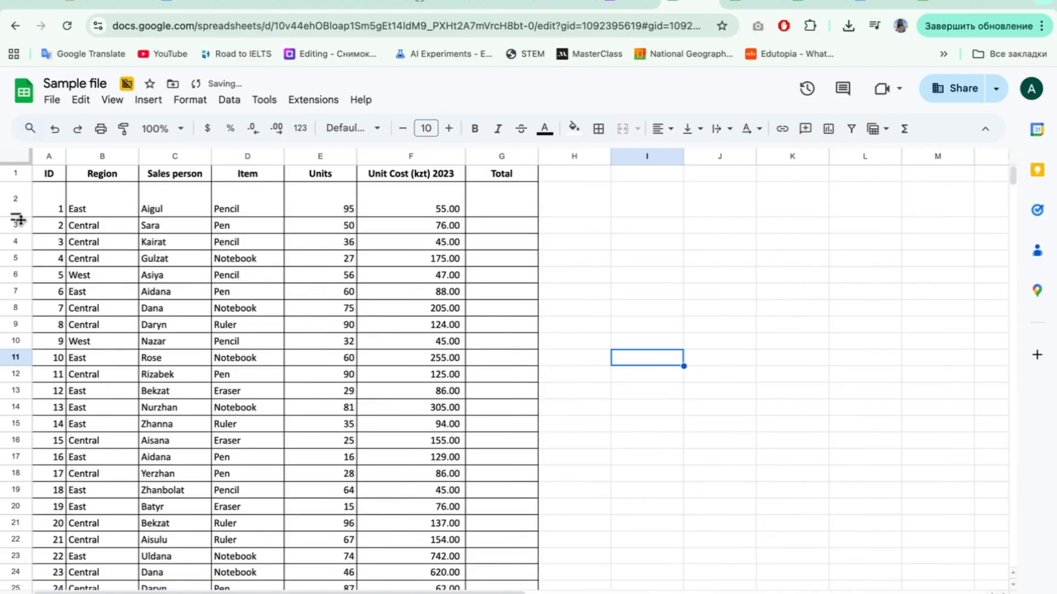
double_click(18, 218)
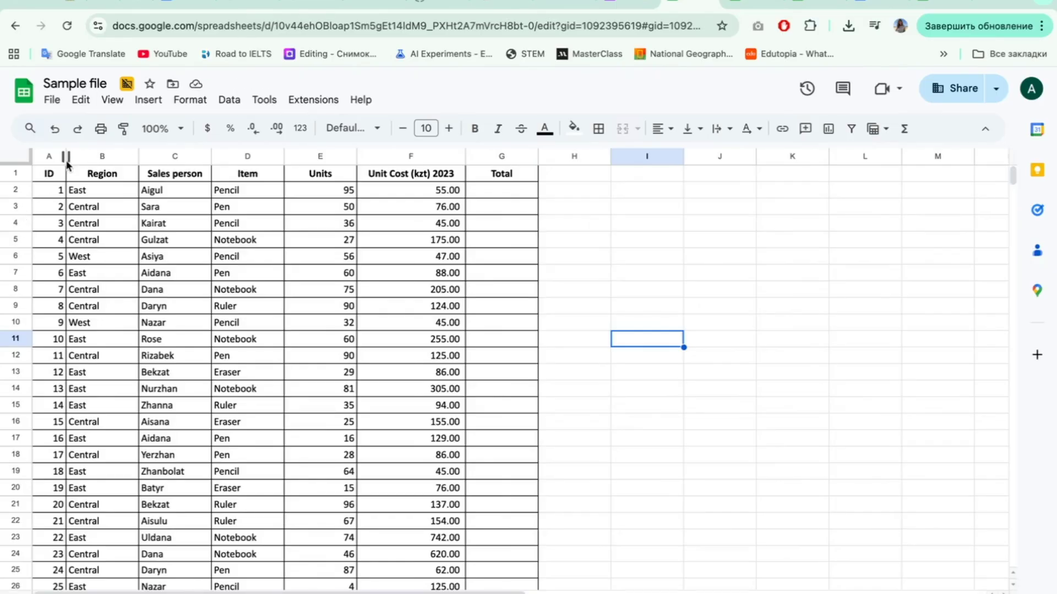
- Apply alternating colors to the whole table A1:G46 with the green default style and a header
left_click(48, 175)
key("ctrl+a")
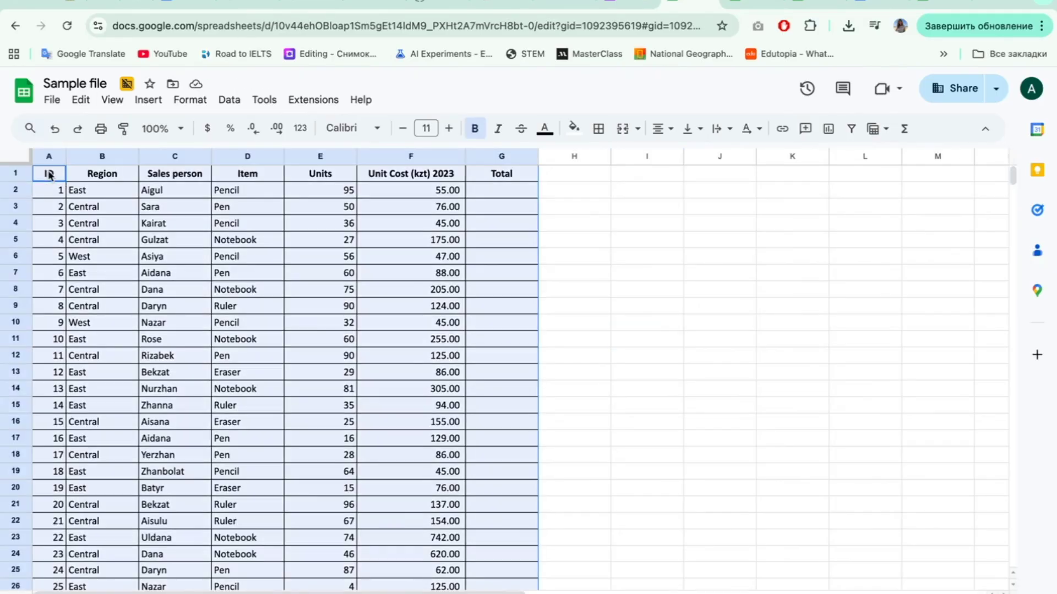
left_click(199, 100)
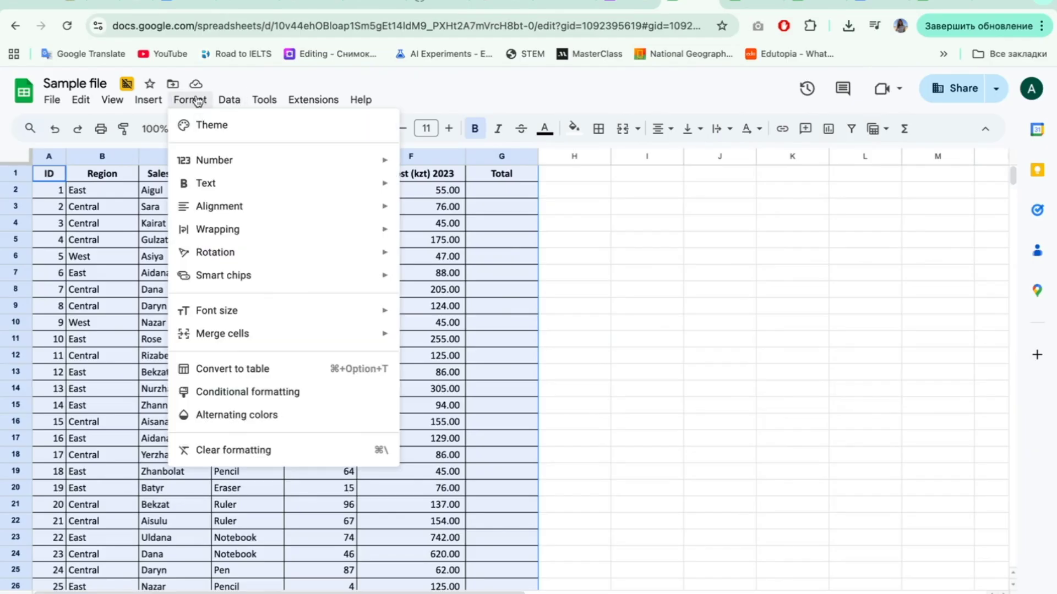
left_click(246, 417)
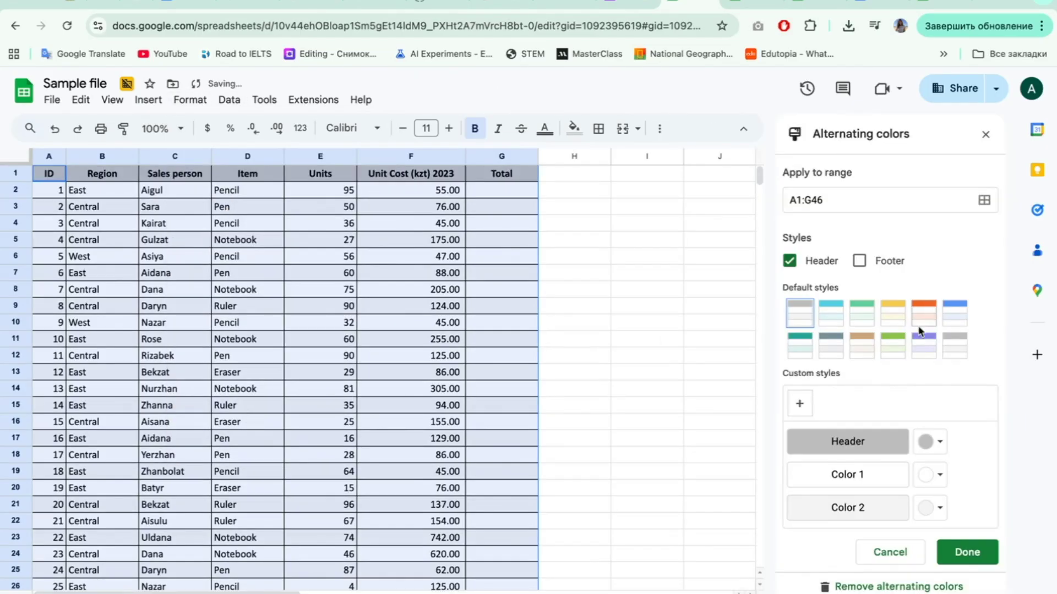
left_click(831, 313)
left_click(865, 317)
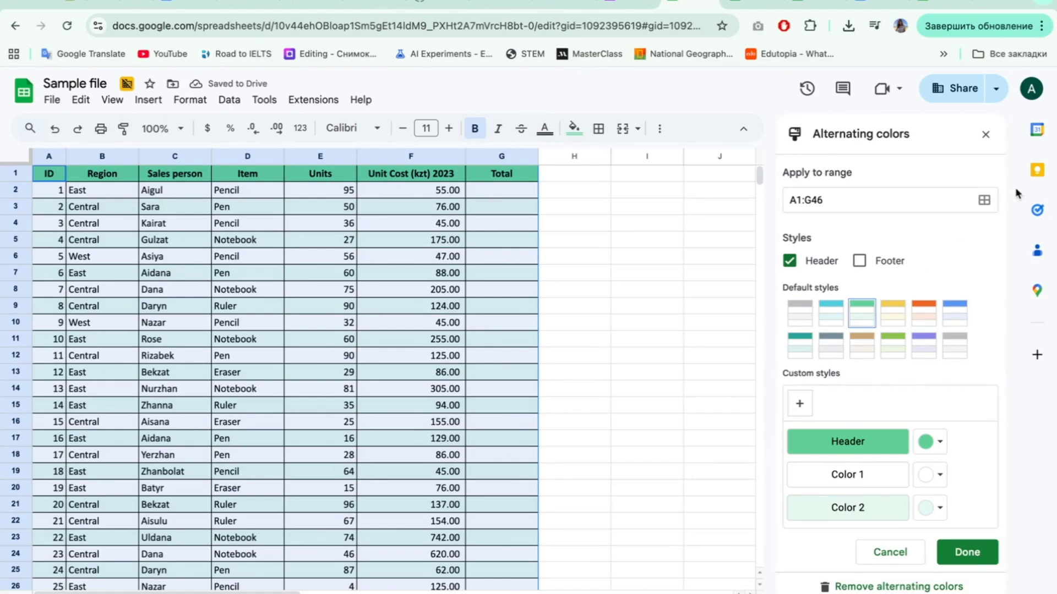
left_click(985, 134)
left_click(163, 274)
left_click(352, 386)
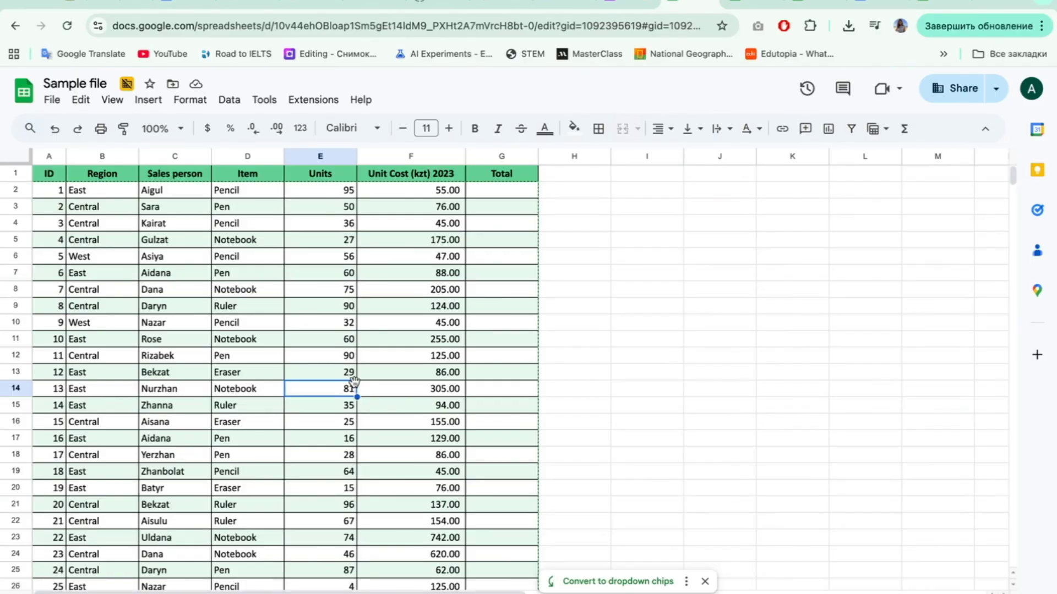
- Check whether the header row stays in view while going down through the table rows
scroll(354, 381, "down", 5)
scroll(355, 387, "up", 1)
scroll(355, 386, "up", 2)
scroll(355, 385, "up", 3)
left_click(19, 173)
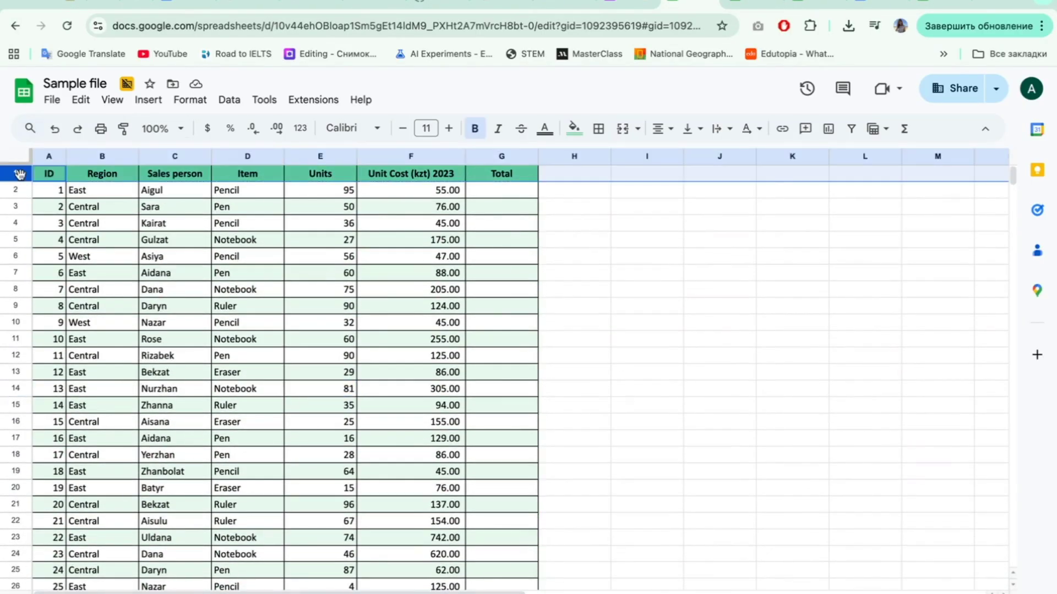
scroll(64, 364, "down", 2)
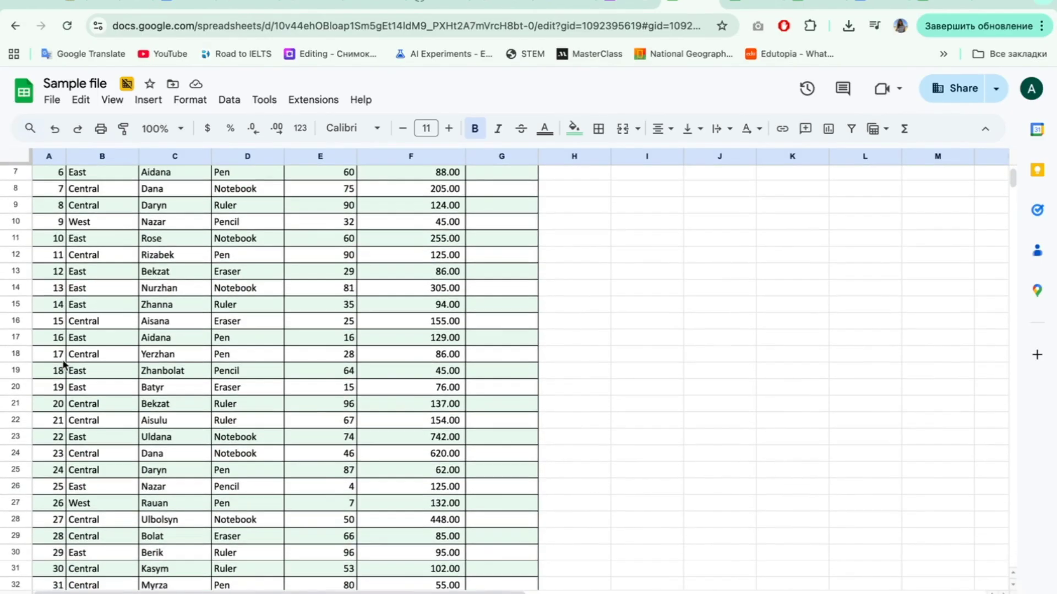
left_click(348, 393)
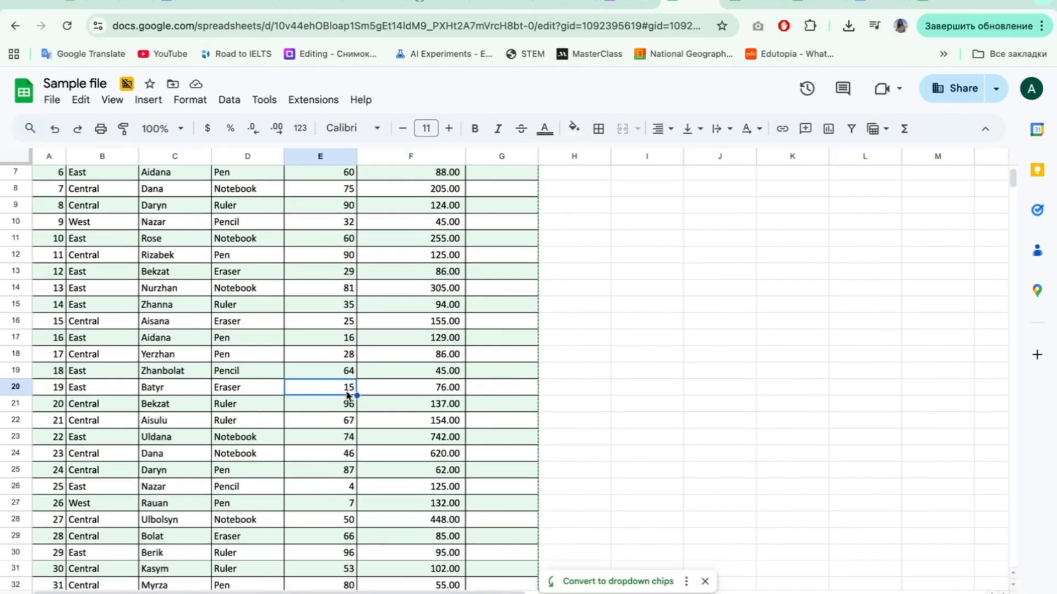
scroll(348, 394, "up", 2)
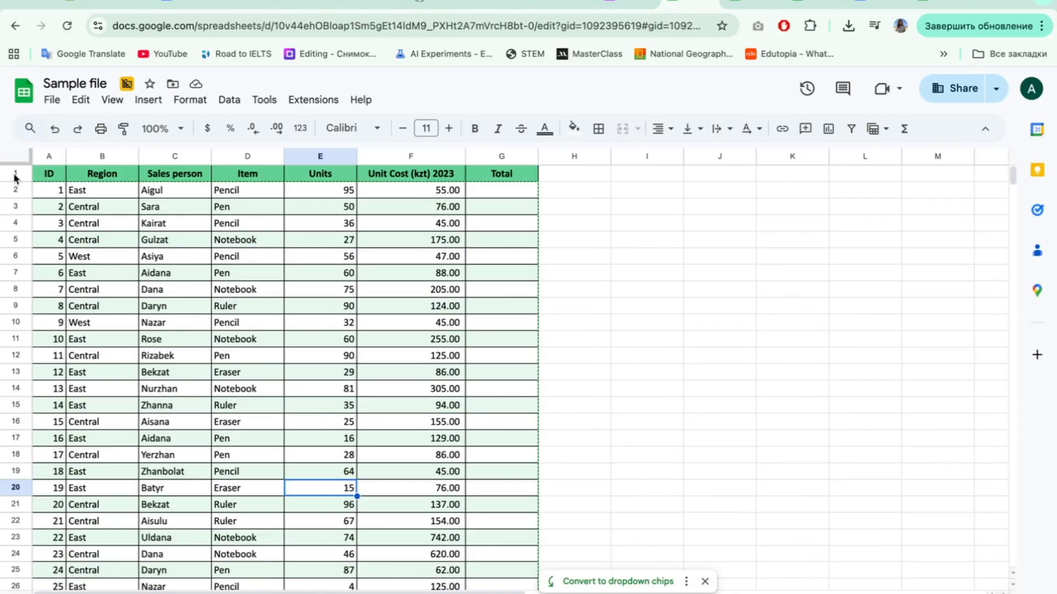
- Freeze the table's header row (1 row) and check it against the lower records
left_click(57, 180)
left_click_drag(56, 180, 507, 178)
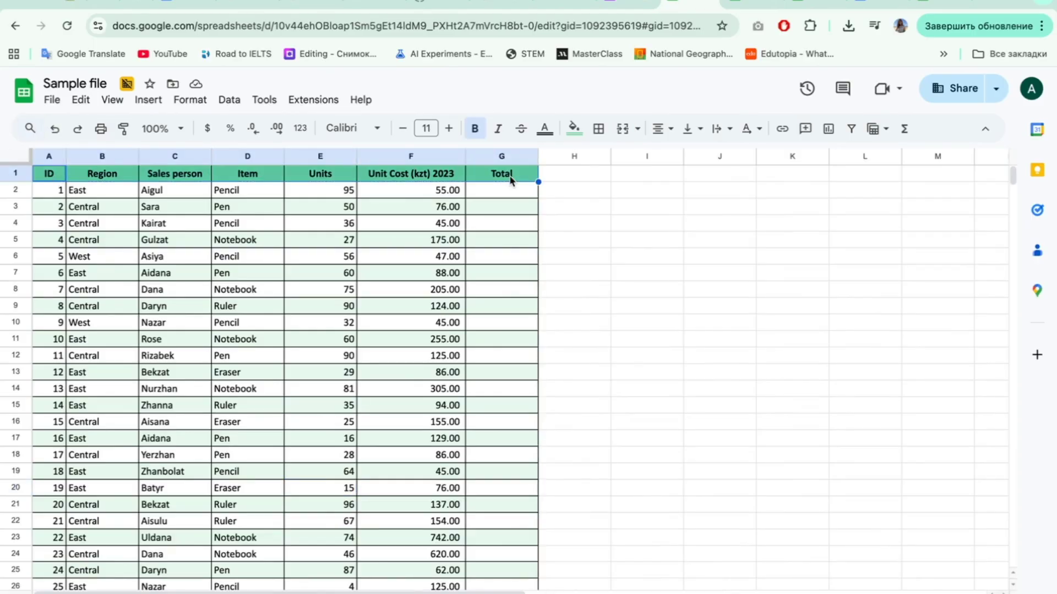
left_click(112, 101)
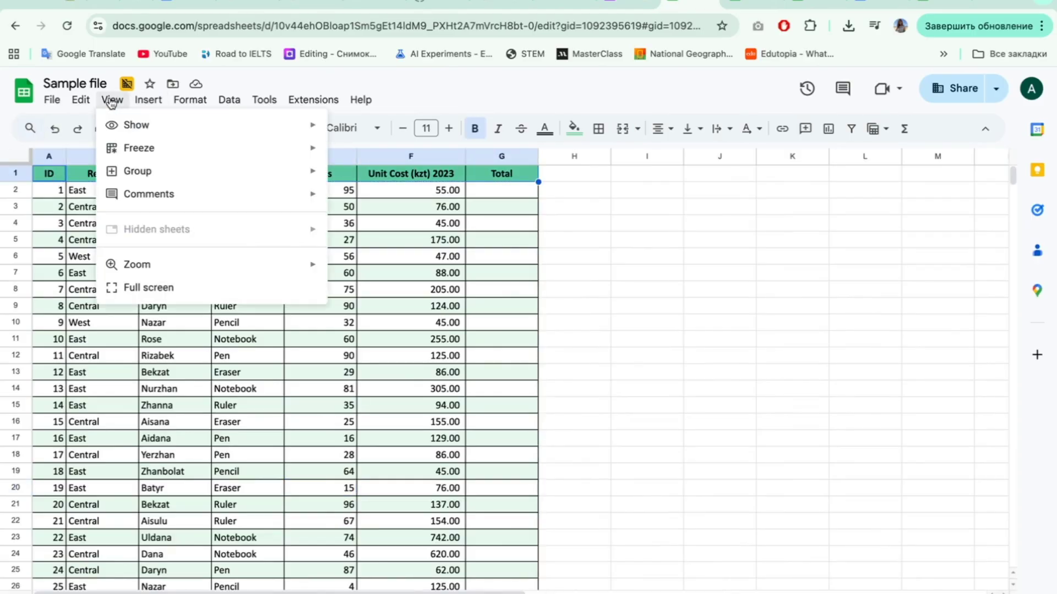
mouse_move(143, 148)
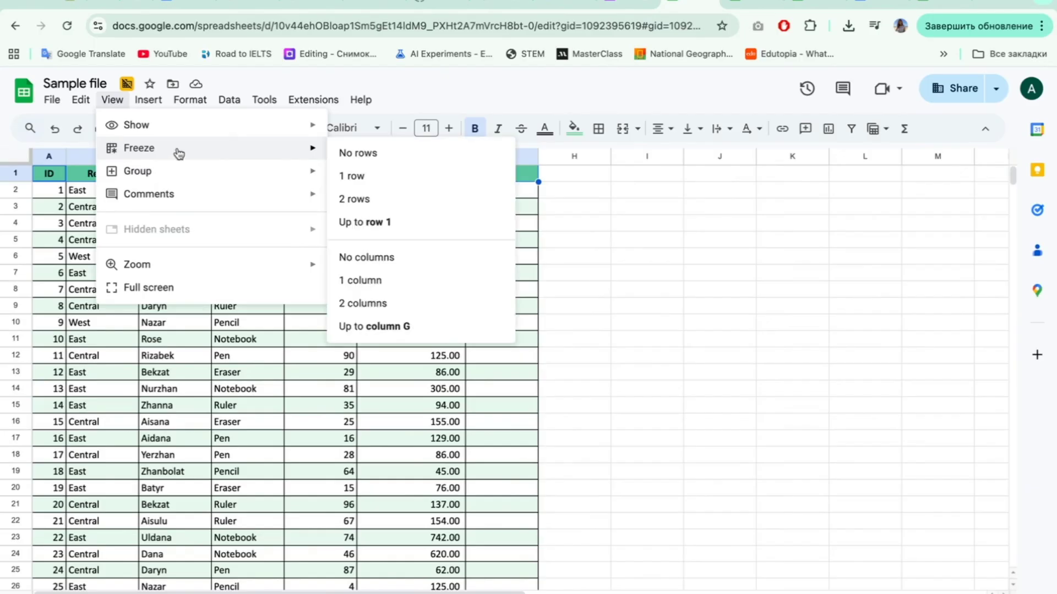
left_click(452, 175)
scroll(398, 332, "down", 5)
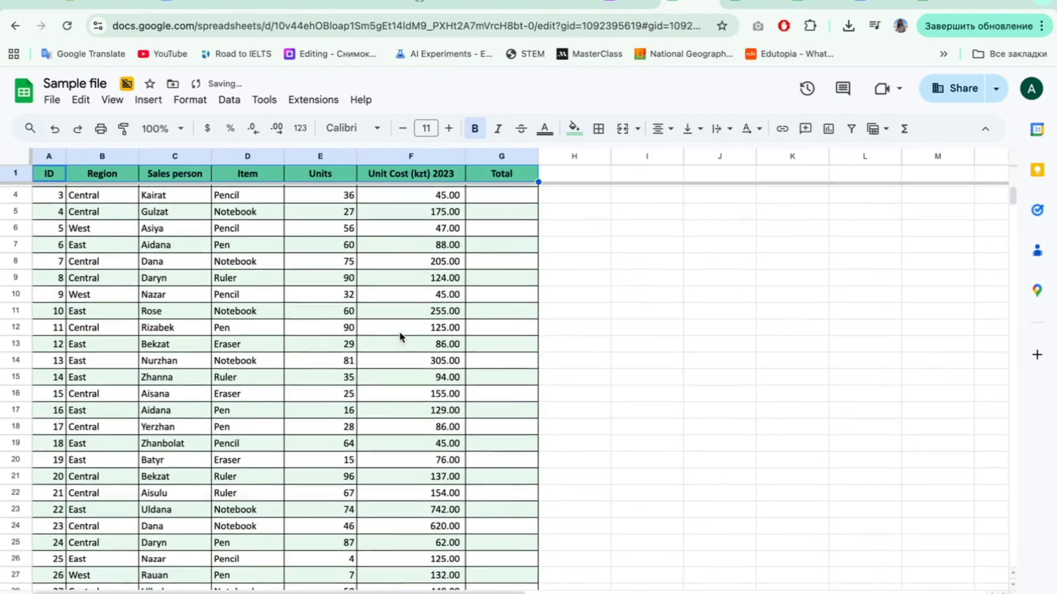
scroll(400, 336, "down", 4)
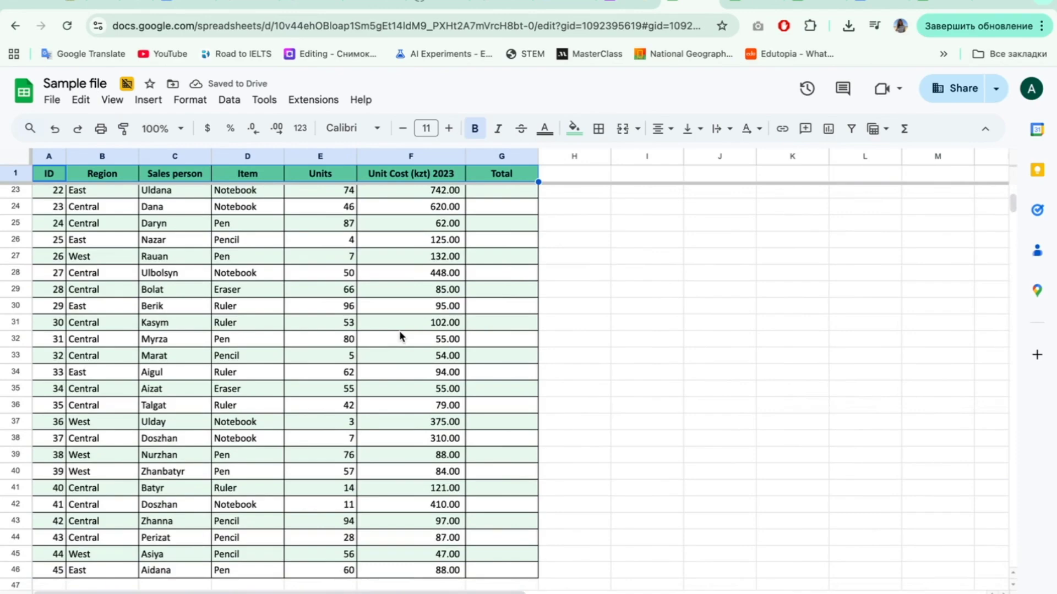
left_click(11, 174)
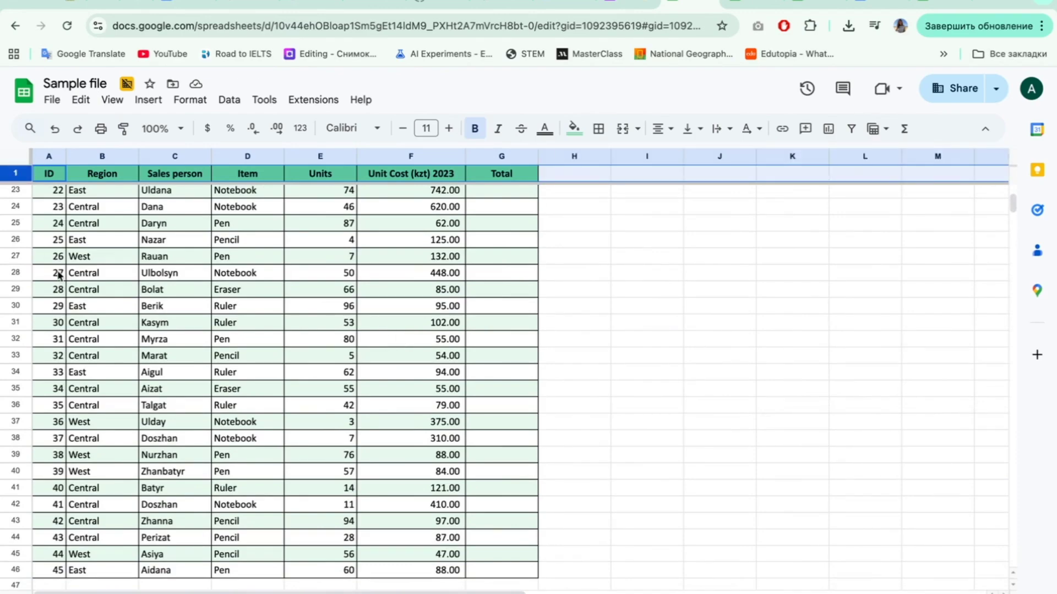
left_click(57, 275)
scroll(61, 285, "up", 7)
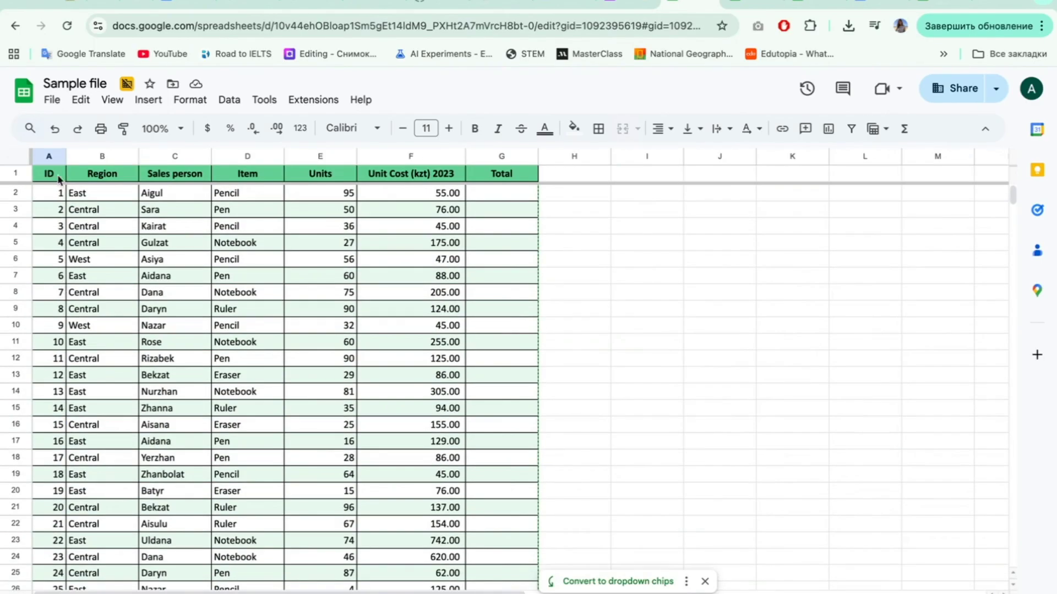
- Freeze the ID and Region columns (2 columns) and check them against the columns further along the sheet
left_click_drag(49, 158, 100, 157)
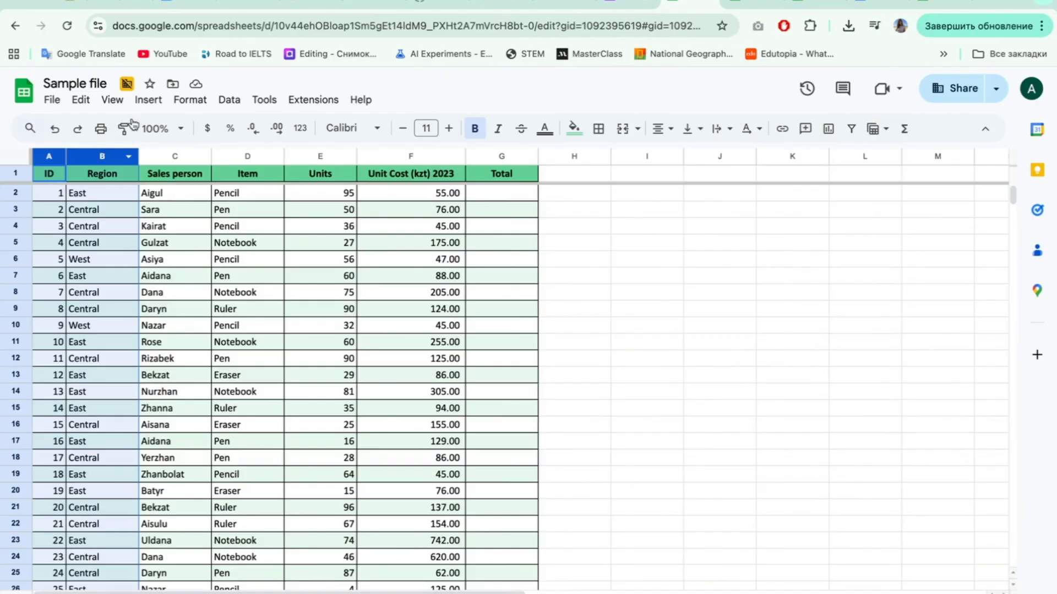
left_click(110, 100)
mouse_move(232, 152)
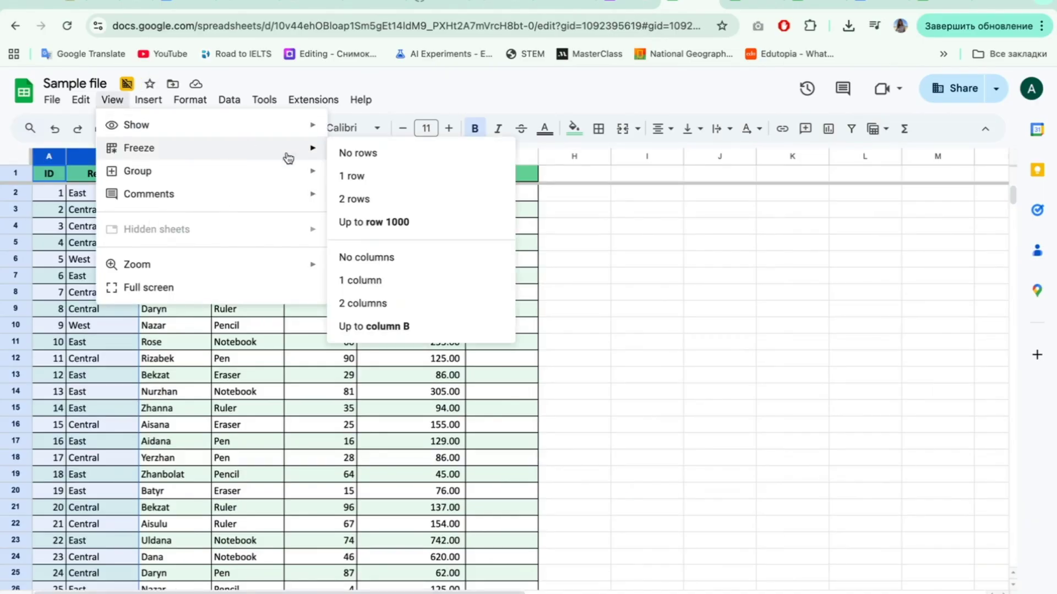
left_click(431, 302)
scroll(722, 372, "right", 10)
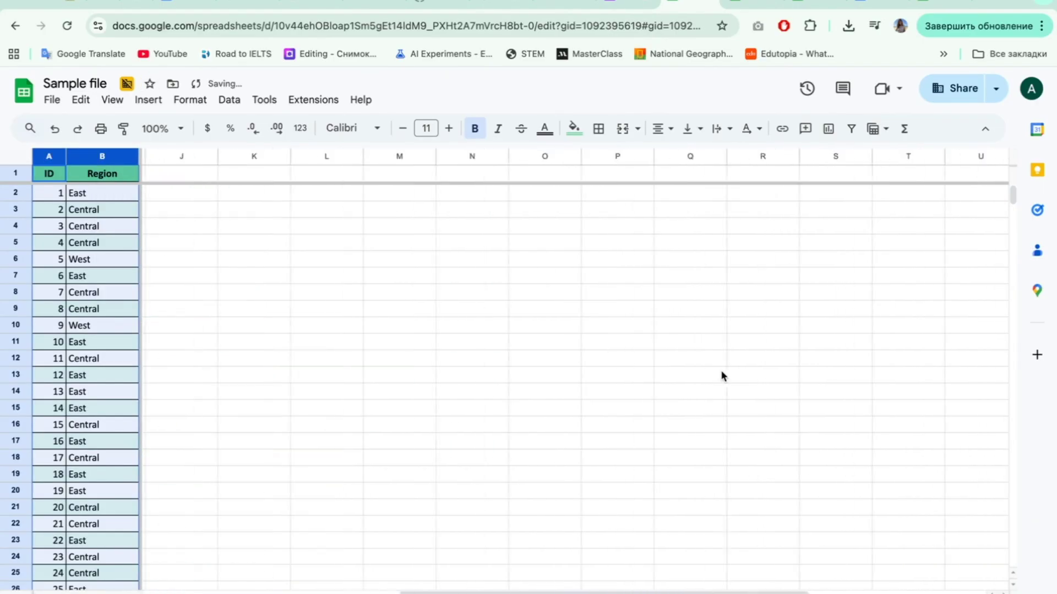
scroll(721, 374, "left", 10)
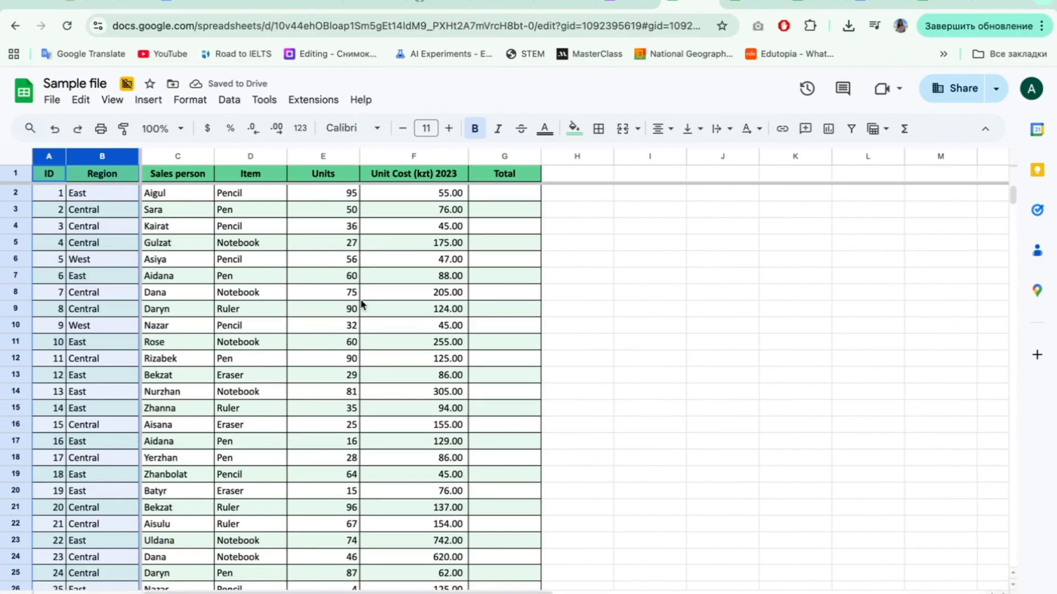
- Create a filter on the header row A1:G1 and sort the table by Item from A to Z
left_click(494, 178, "shift")
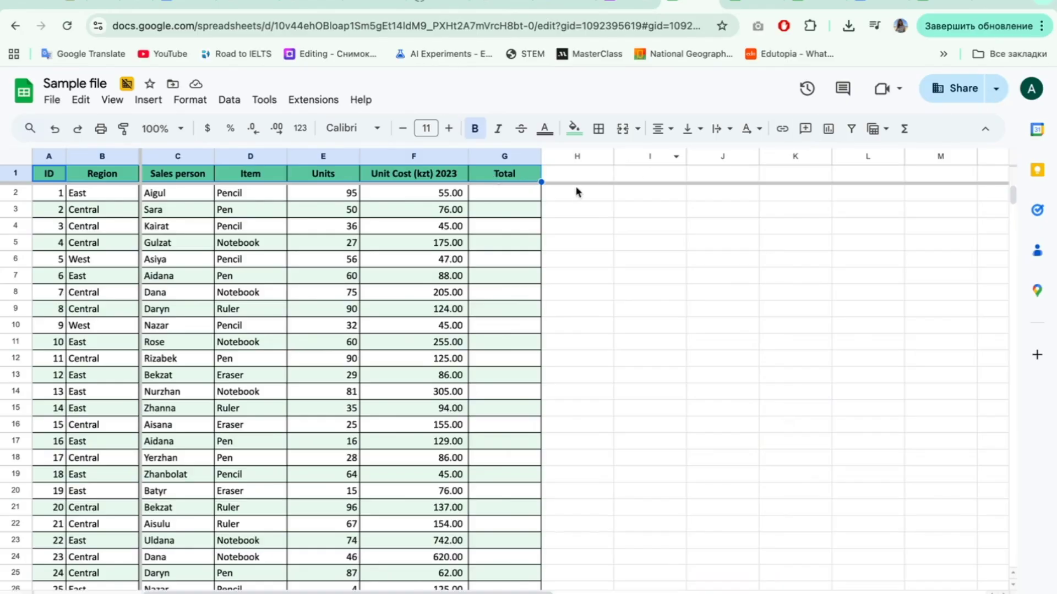
left_click(853, 130)
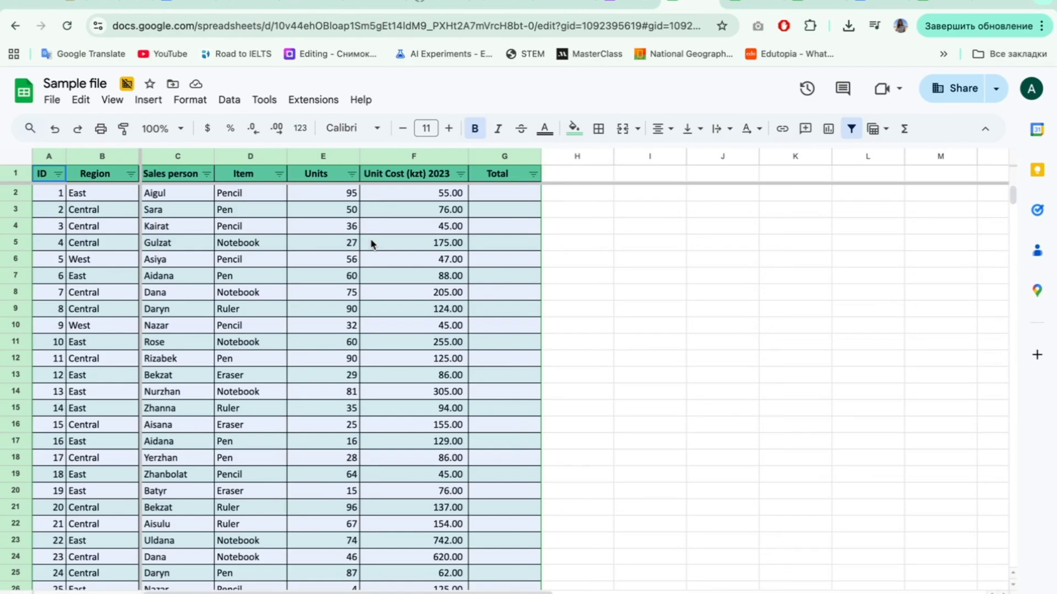
left_click(279, 175)
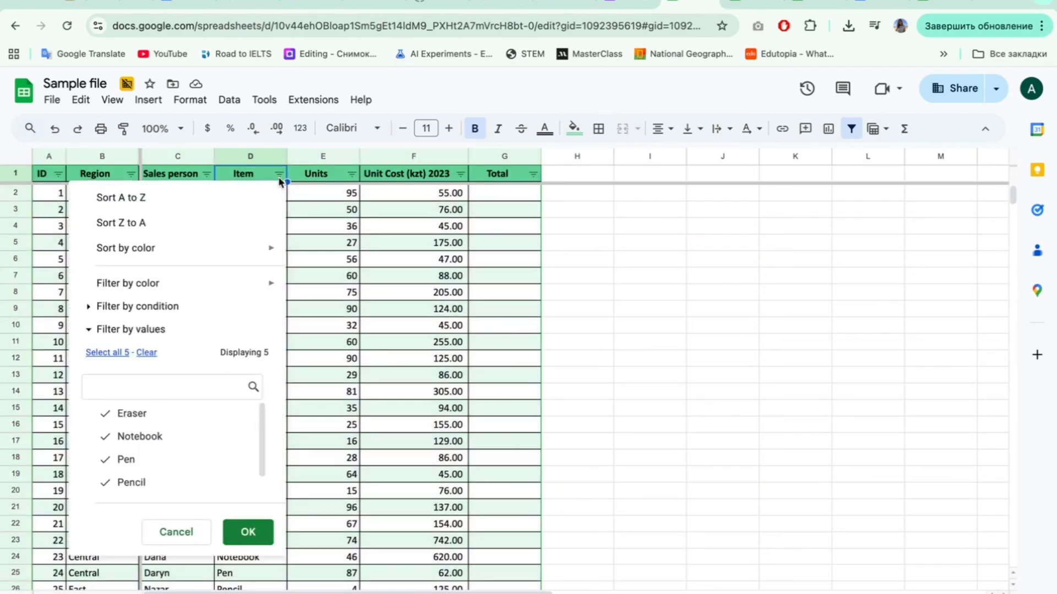
left_click(226, 197)
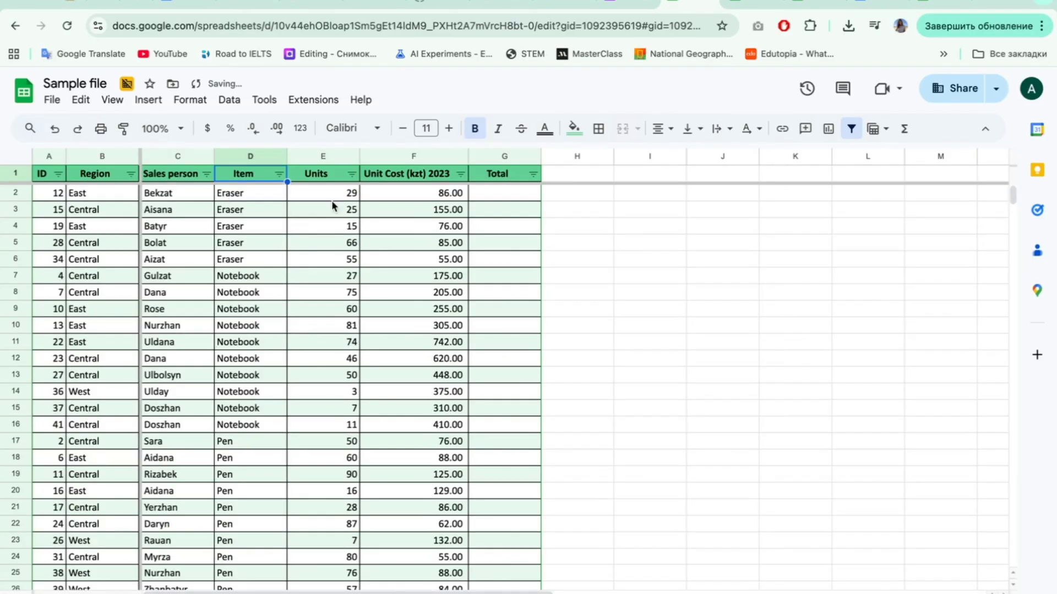
scroll(301, 210, "down", 2)
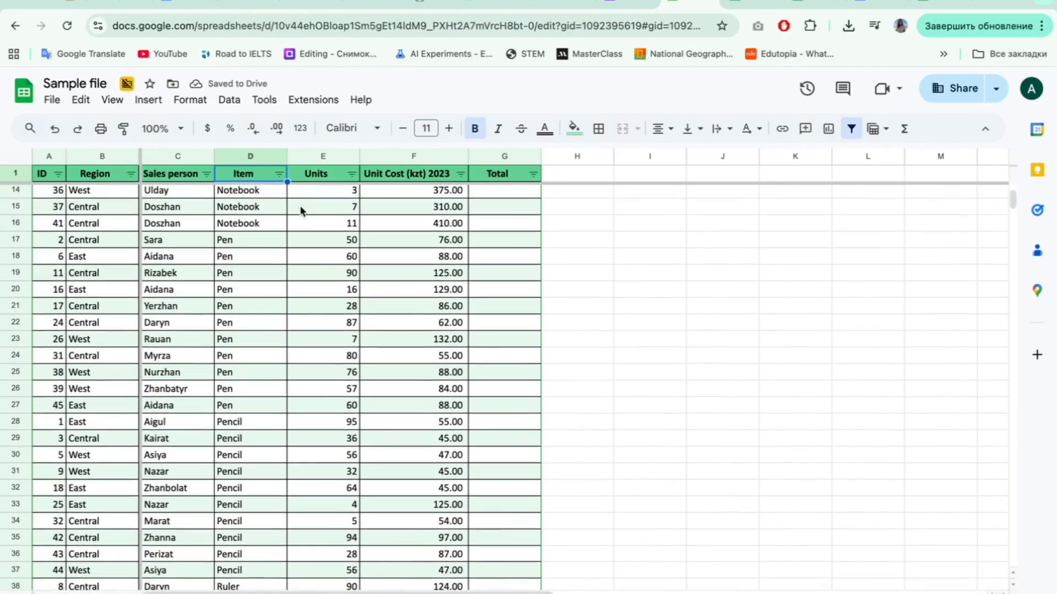
scroll(301, 211, "up", 4)
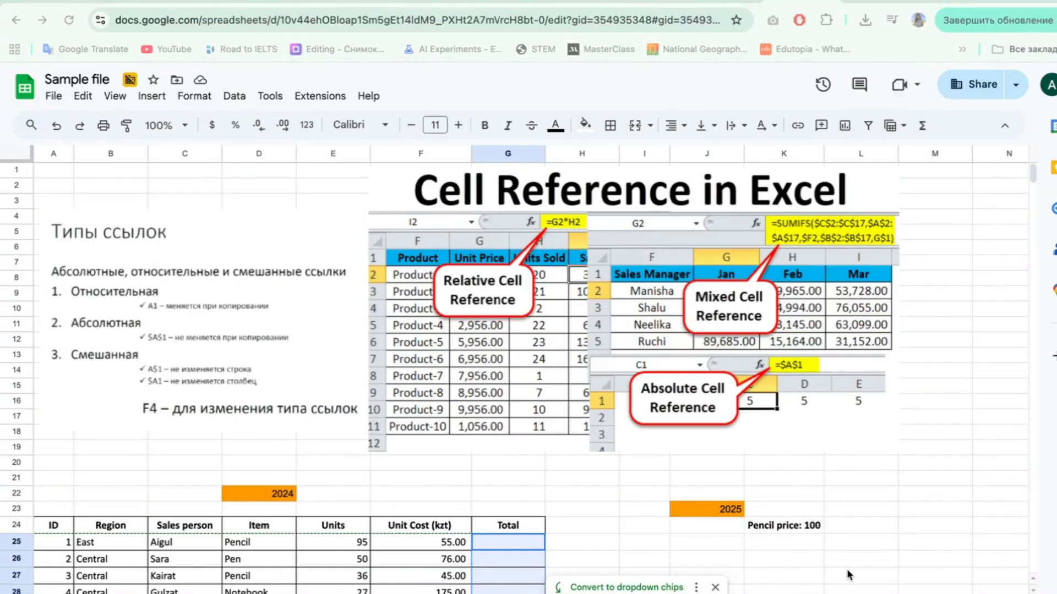
- Examine the Units, Unit Cost (kzt) and Total columns of the 2024 table below the cell reference notes
scroll(846, 569, "down", 3)
left_click(520, 495)
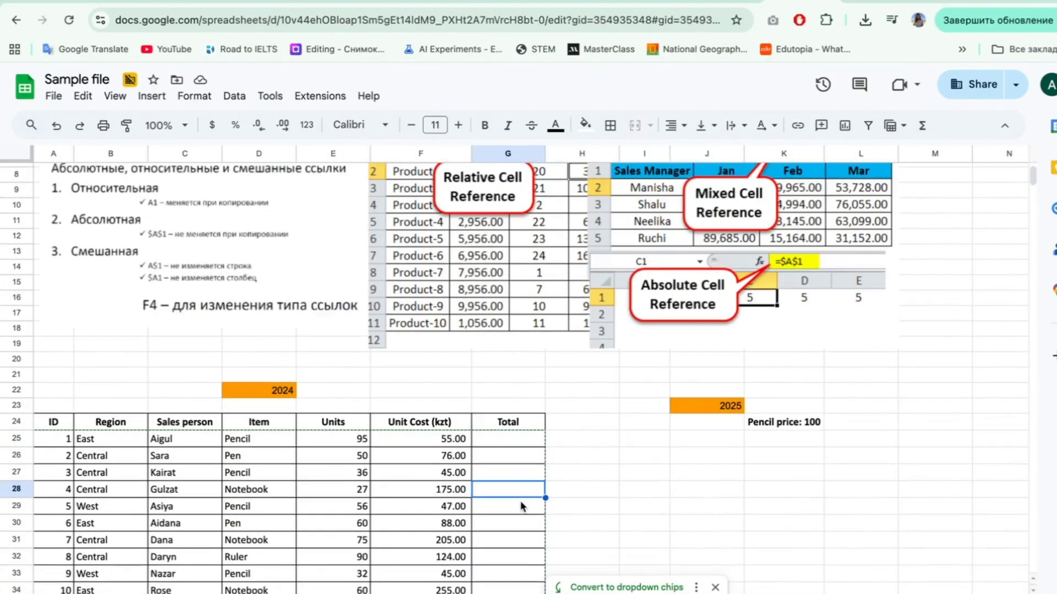
scroll(520, 501, "down", 5)
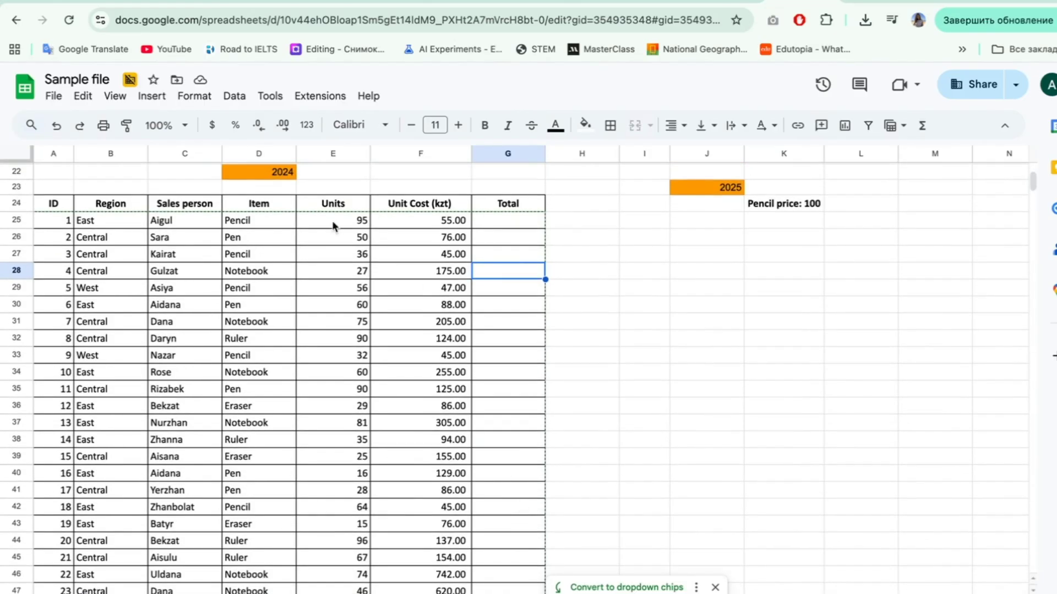
left_click_drag(333, 205, 352, 372)
left_click_drag(440, 205, 443, 401)
left_click_drag(508, 203, 516, 506)
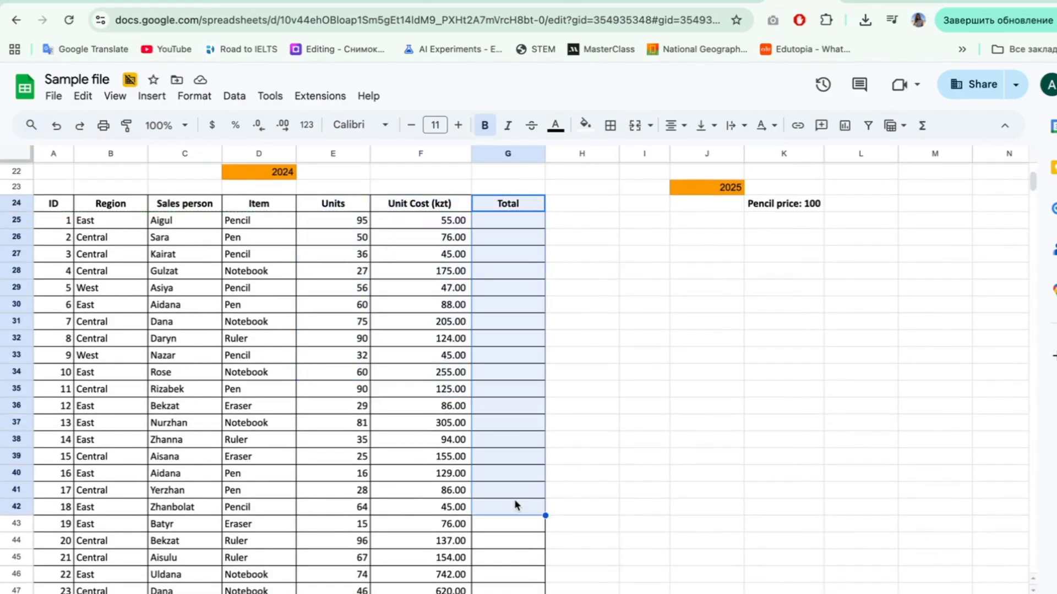
- Calculate the first 2024 record's total in G25 with the formula =E25*F25 and check its references
left_click(501, 222)
type("=")
left_click(360, 223)
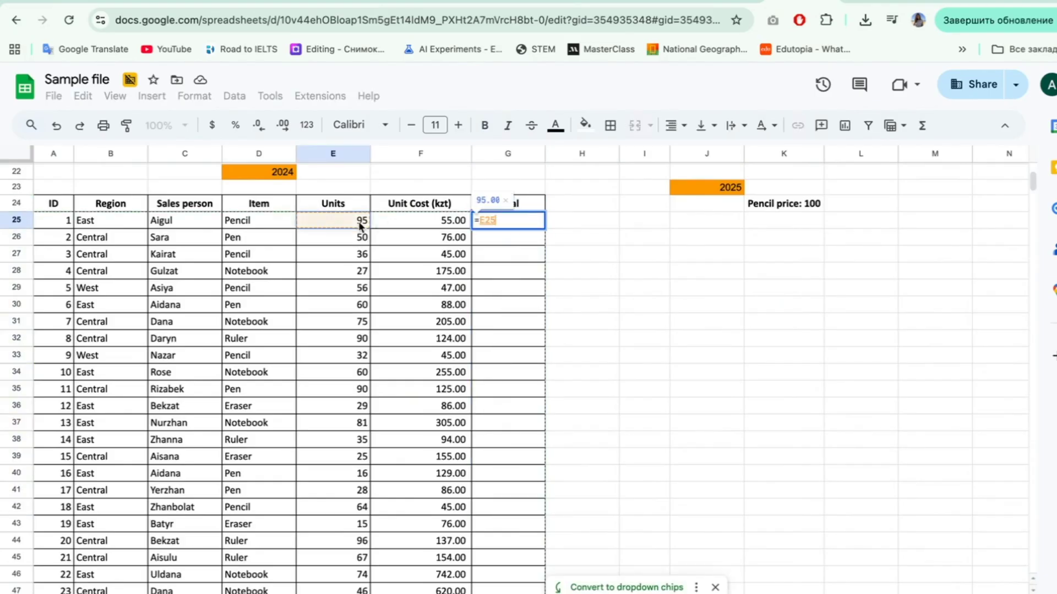
type("*")
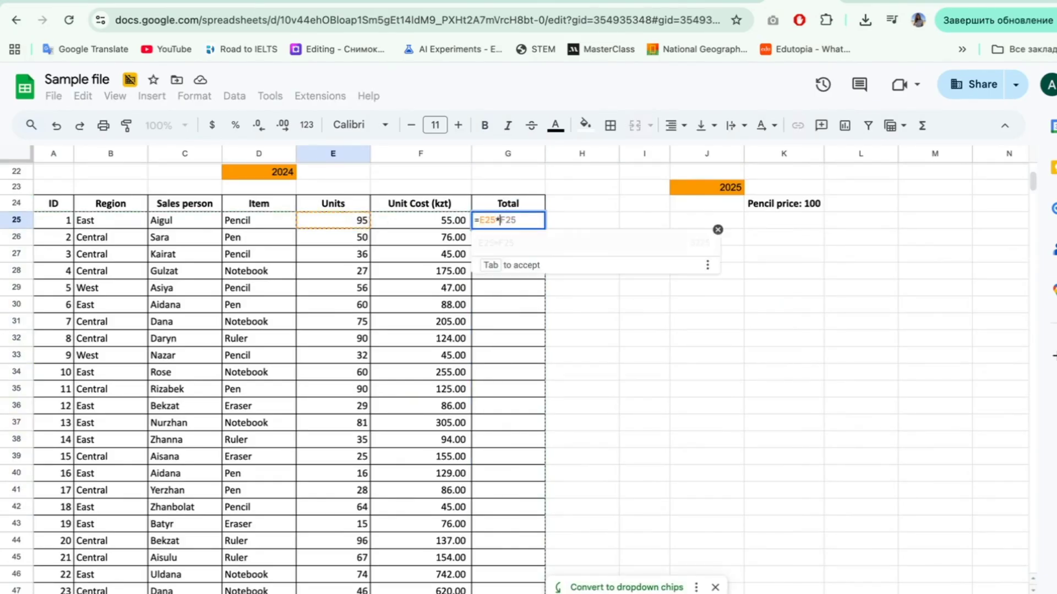
left_click(422, 220)
key("Return")
double_click(534, 223)
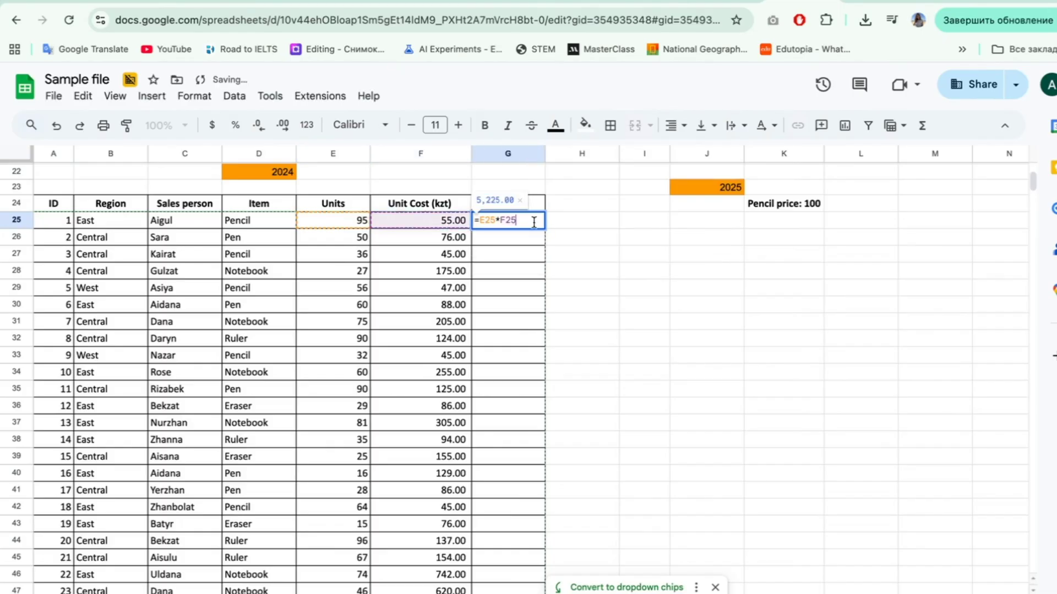
key("Escape")
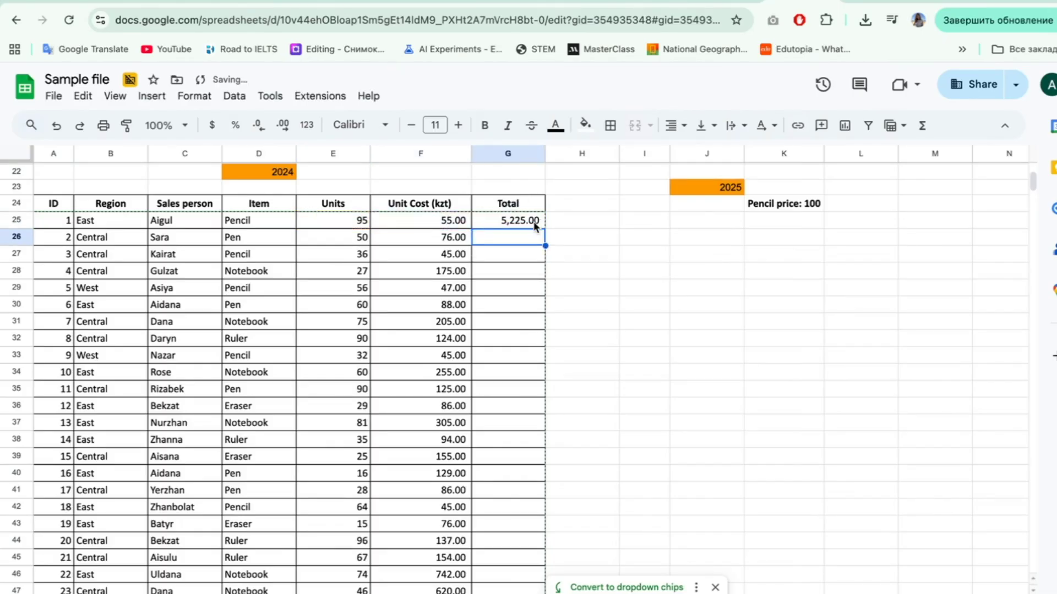
- Fill the G25 formula down the Total column to G59
key("Down")
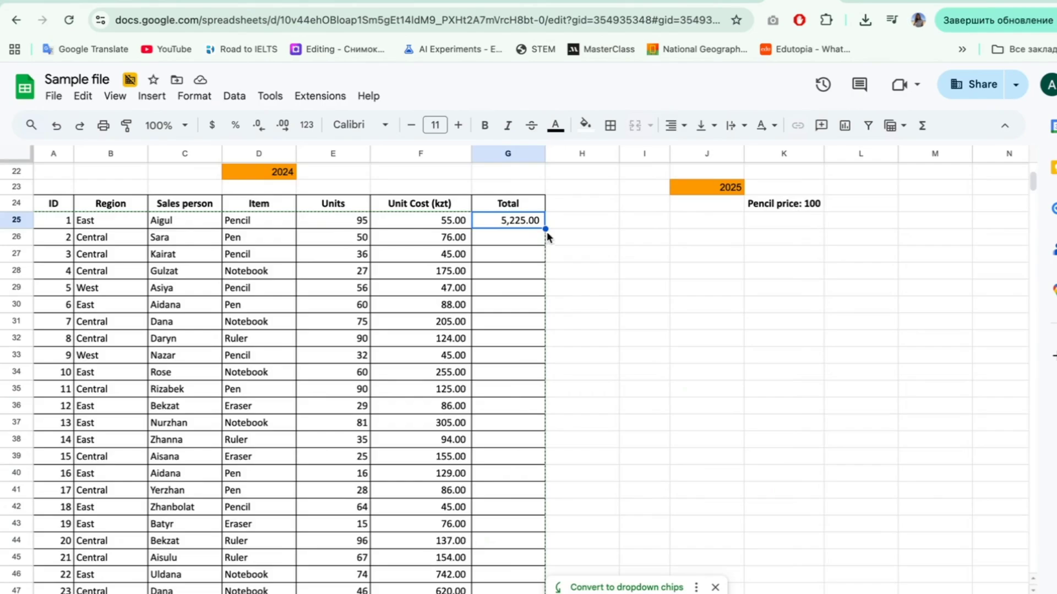
left_click_drag(545, 228, 510, 450)
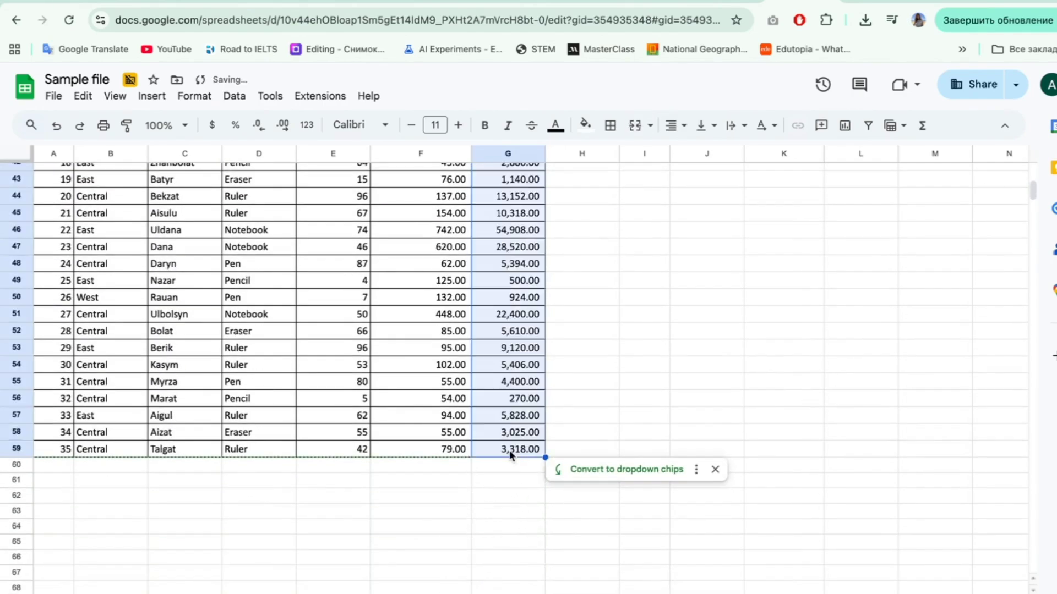
scroll(510, 451, "up", 10)
scroll(517, 477, "down", 5)
scroll(517, 477, "down", 1)
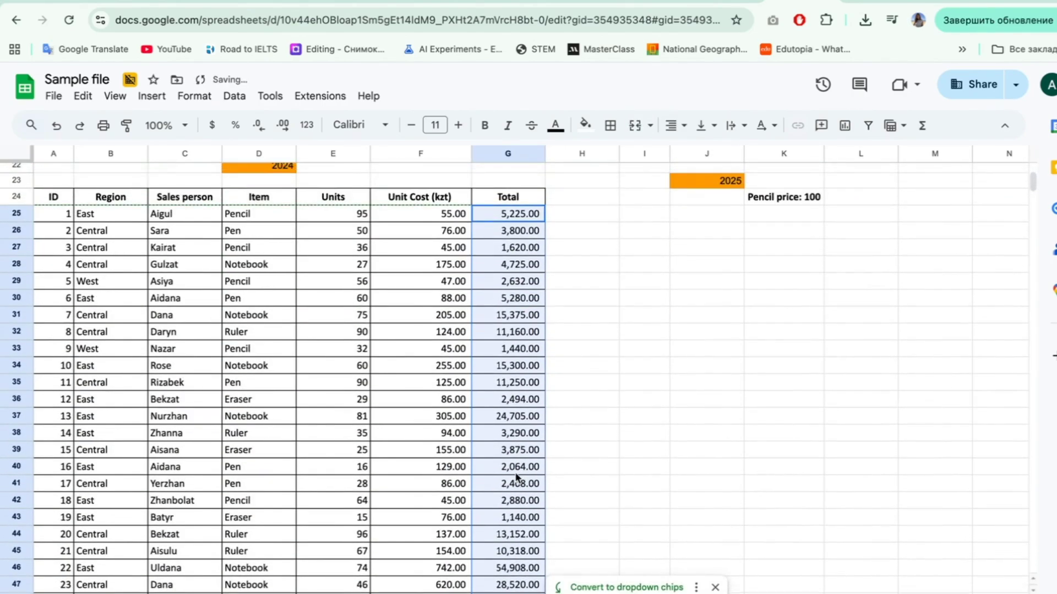
- Check the relative references in several copied Total formulas, including G34 and G40
double_click(513, 284)
left_click(515, 371)
double_click(516, 371)
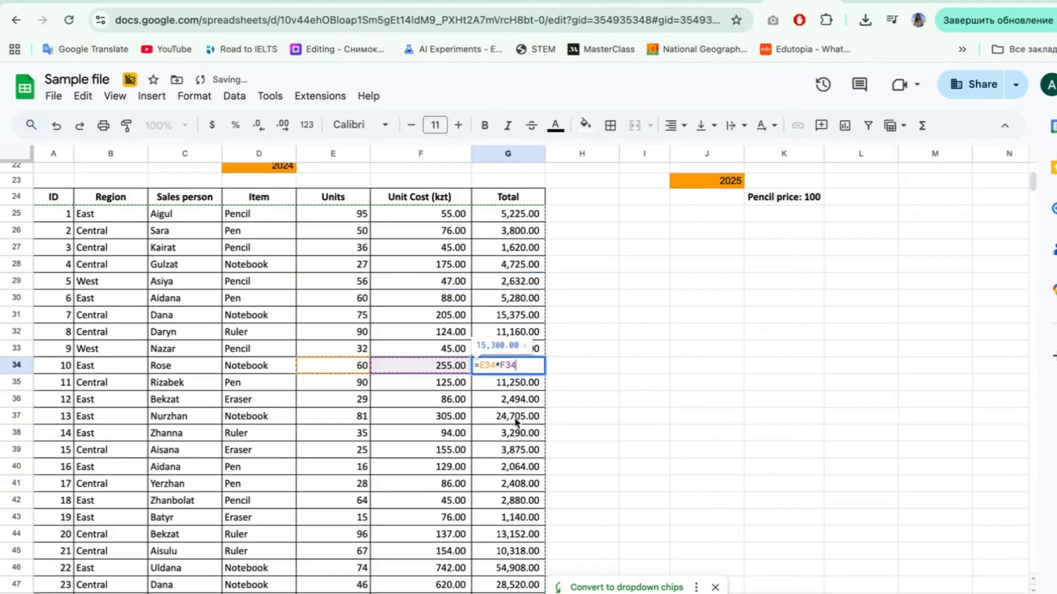
left_click(516, 438)
double_click(515, 439)
left_click(516, 474)
double_click(516, 474)
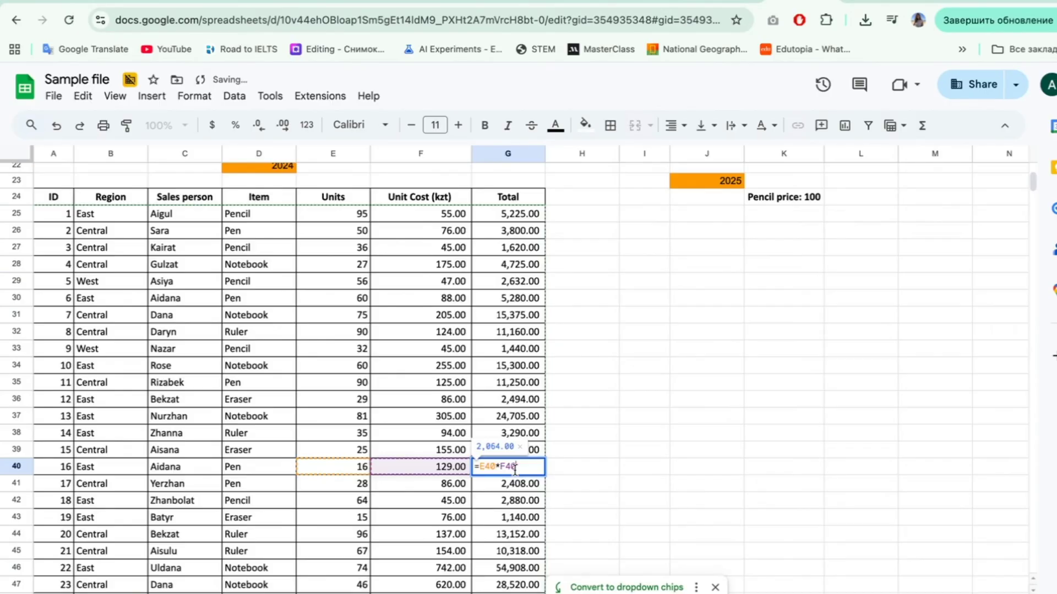
left_click(707, 298)
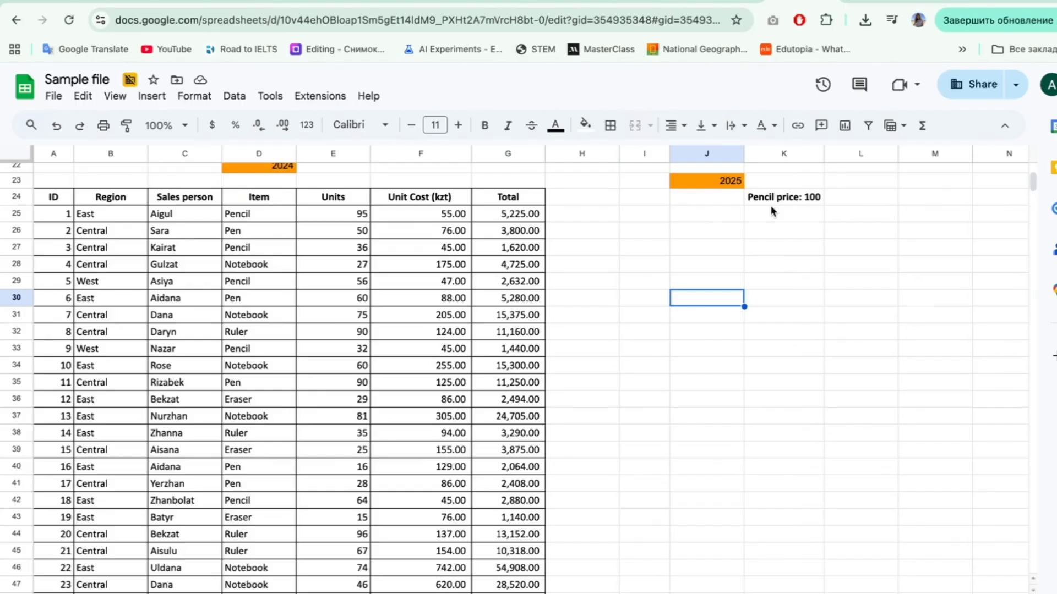
- Create a filter on the 2024 header row A24:G24 and show only the Pencil records in the Item column
left_click(778, 204)
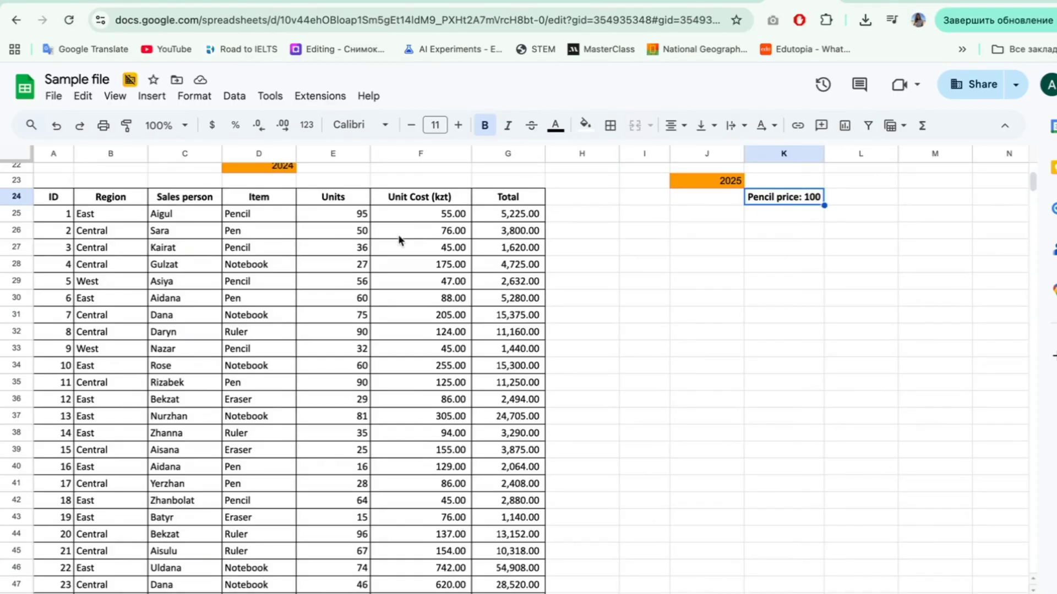
left_click(351, 220)
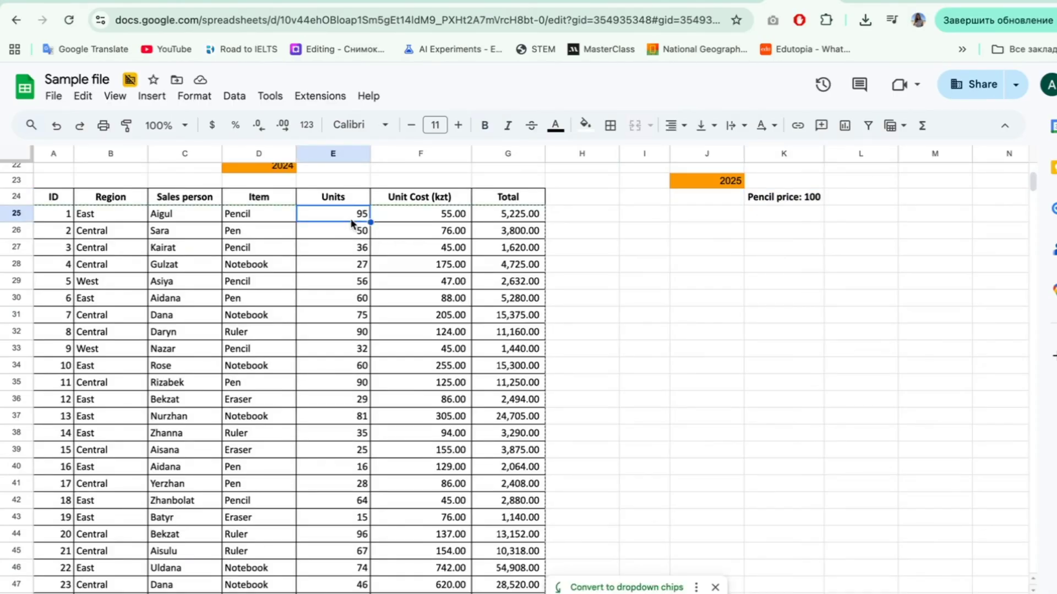
left_click_drag(54, 197, 521, 196)
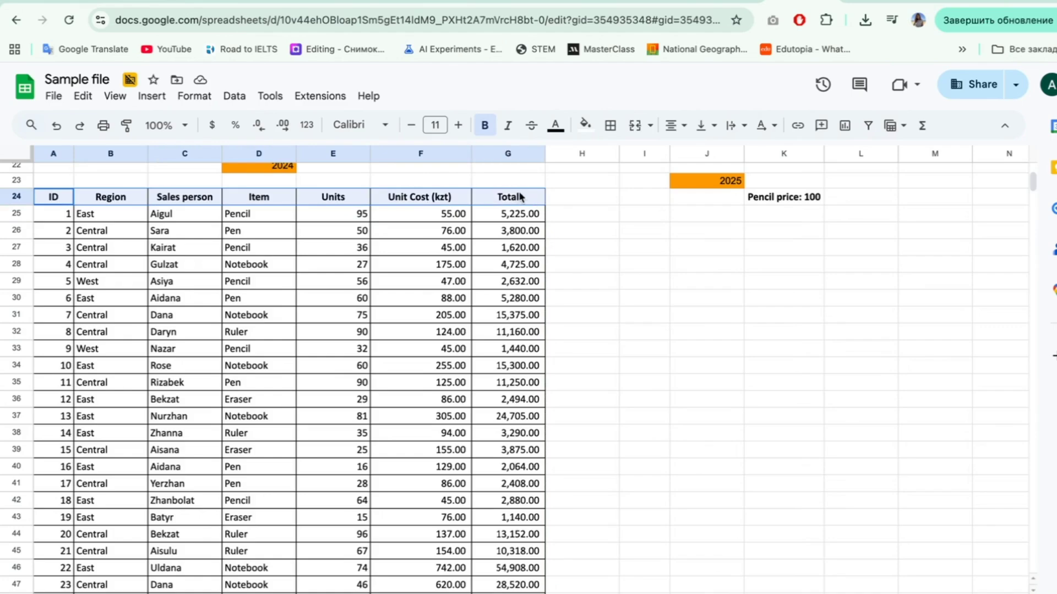
left_click(868, 125)
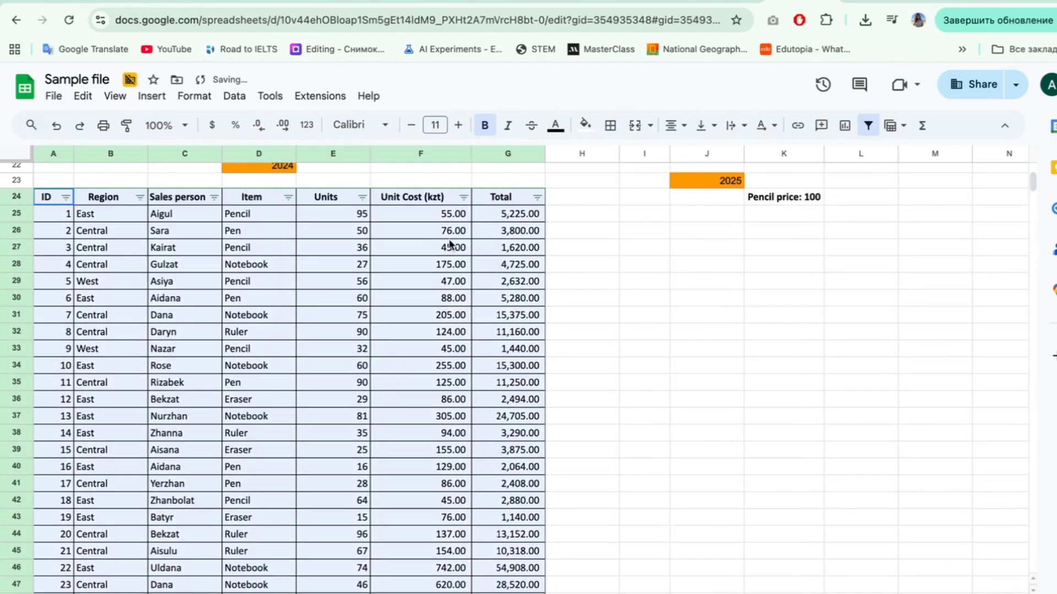
left_click(289, 197)
left_click(153, 379)
left_click(150, 515)
left_click(257, 562)
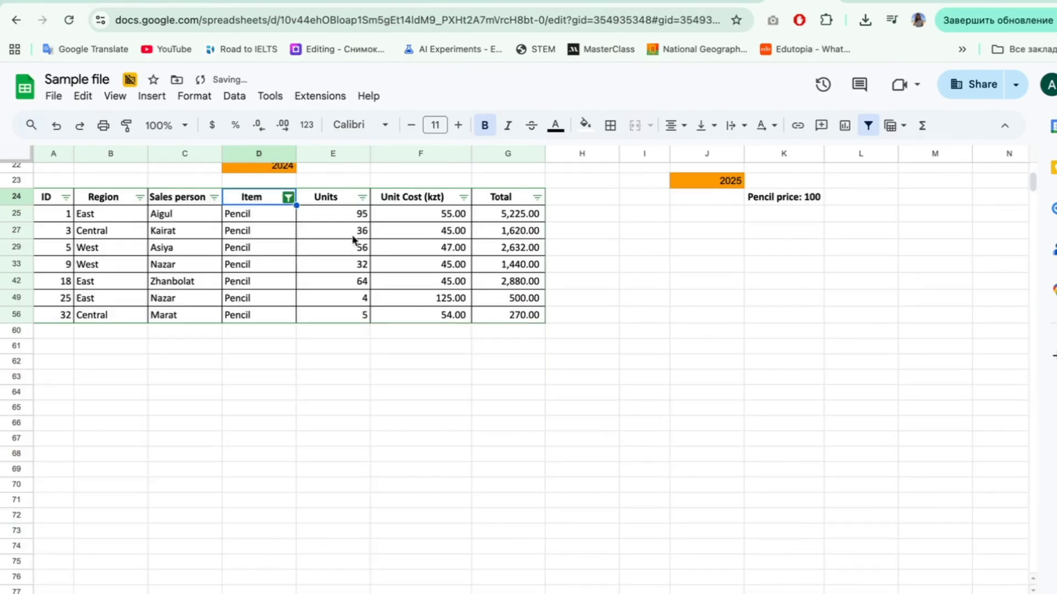
- Examine the filtered pencil records' Units and Unit Cost (kzt) columns against the 2025 pencil price
left_click_drag(354, 216, 354, 318)
left_click(807, 198)
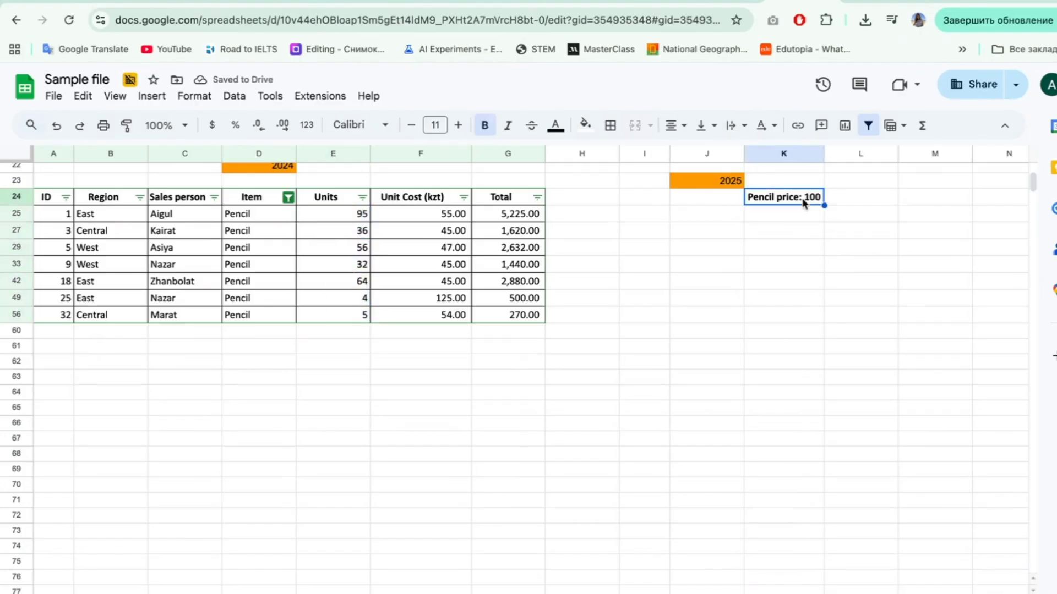
left_click(311, 216)
left_click_drag(315, 260, 326, 352)
left_click_drag(431, 200, 436, 366)
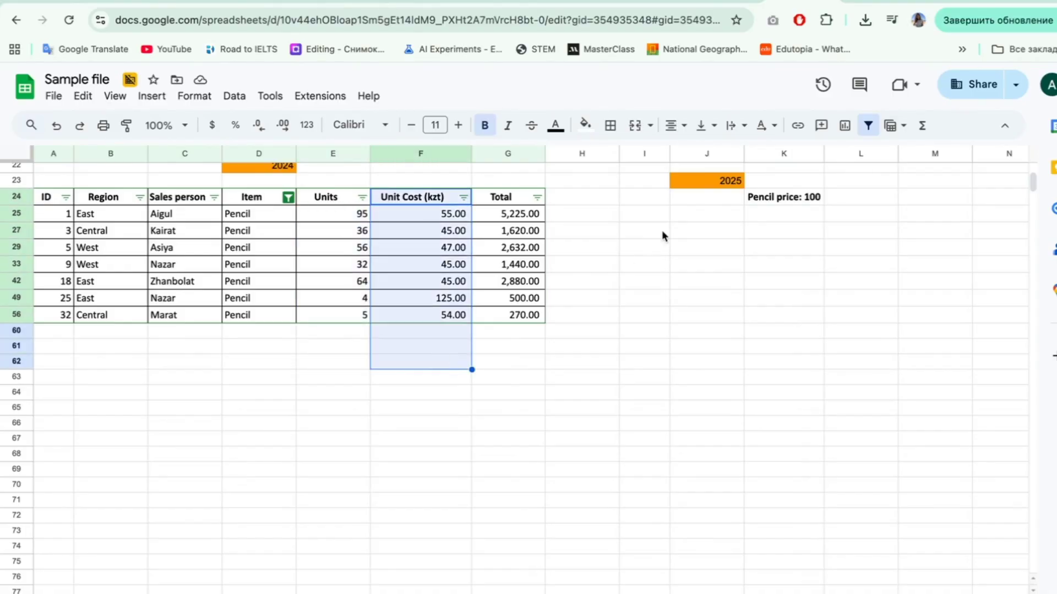
- Enter the pencil price 100 in K25 and calculate the first 2025 total in J25 with =E25*K25
left_click(708, 215)
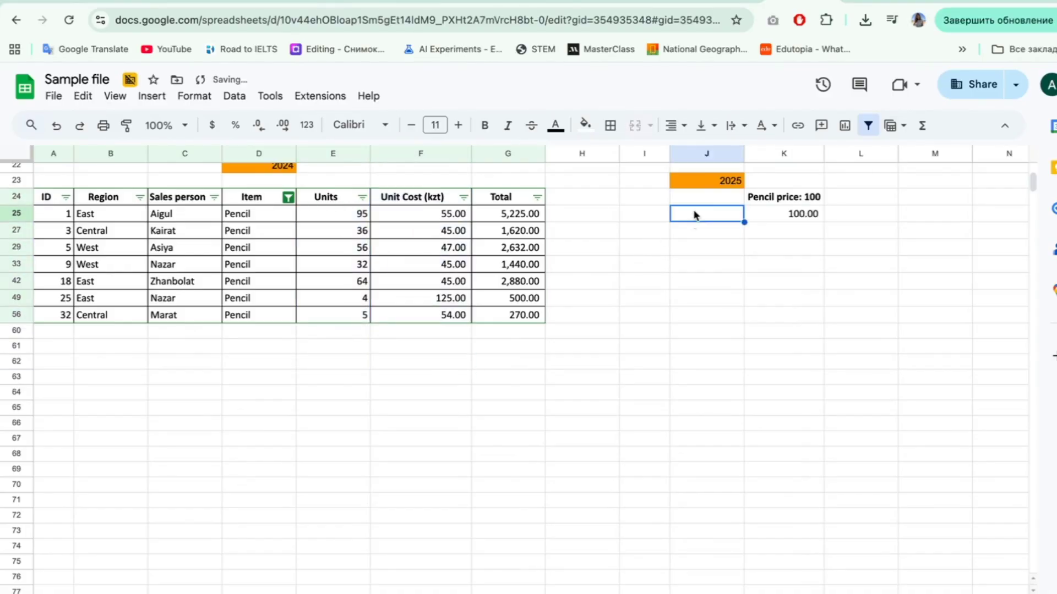
type("=")
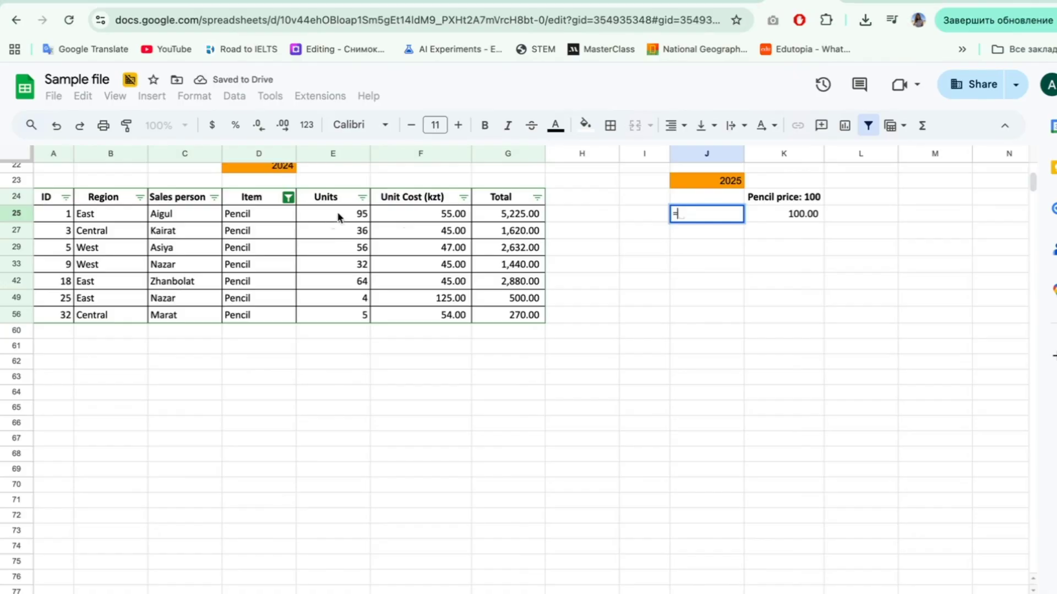
left_click(339, 216)
type("*")
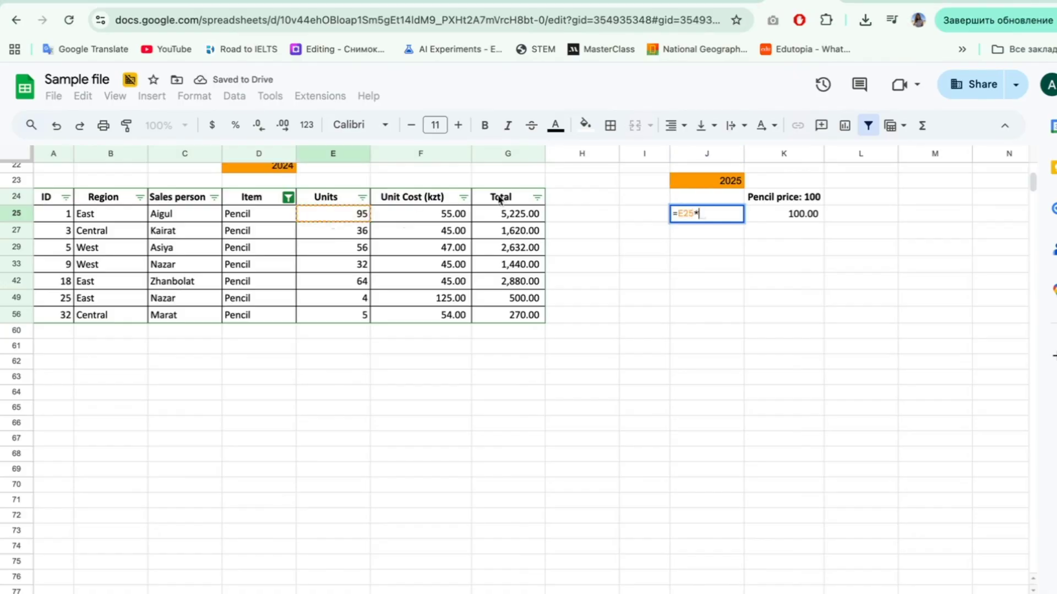
left_click(788, 214)
key("Return")
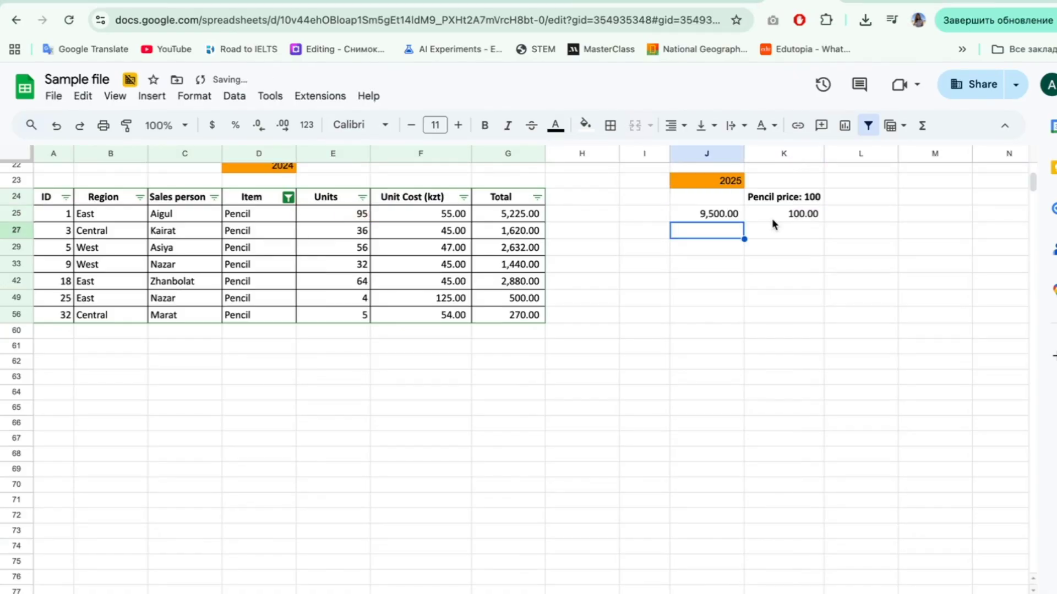
- Try to fill the relative-reference formula from J25 down to J56 and check the copy in J27
left_click(736, 214)
left_click_drag(743, 222, 738, 321)
double_click(728, 227)
key("Return")
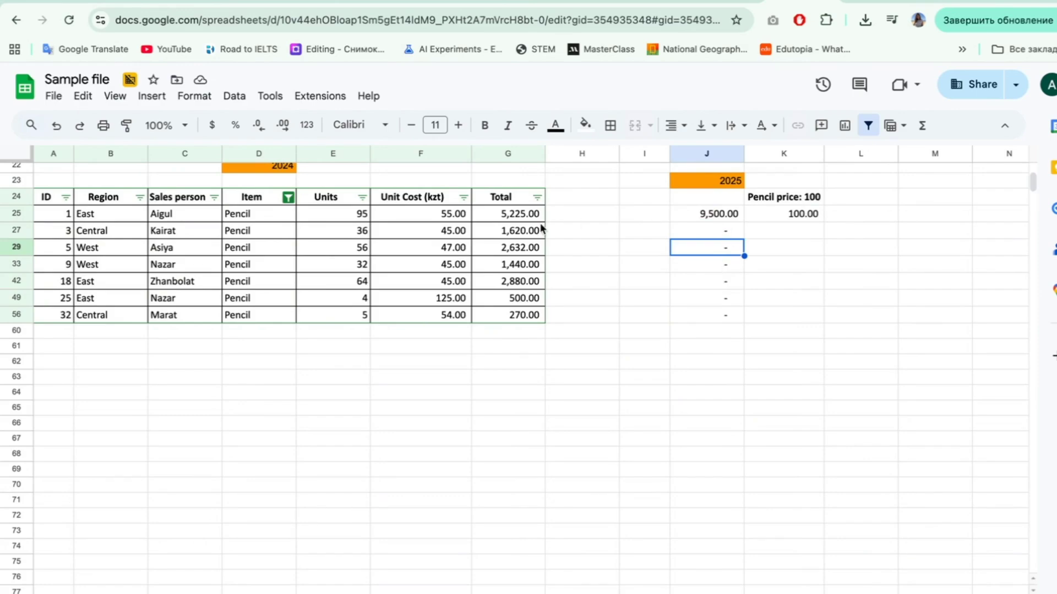
- Compare the references in the 2024 Total formulas in G27 and G29 with the 2025 formula in J29
double_click(513, 232)
double_click(515, 253)
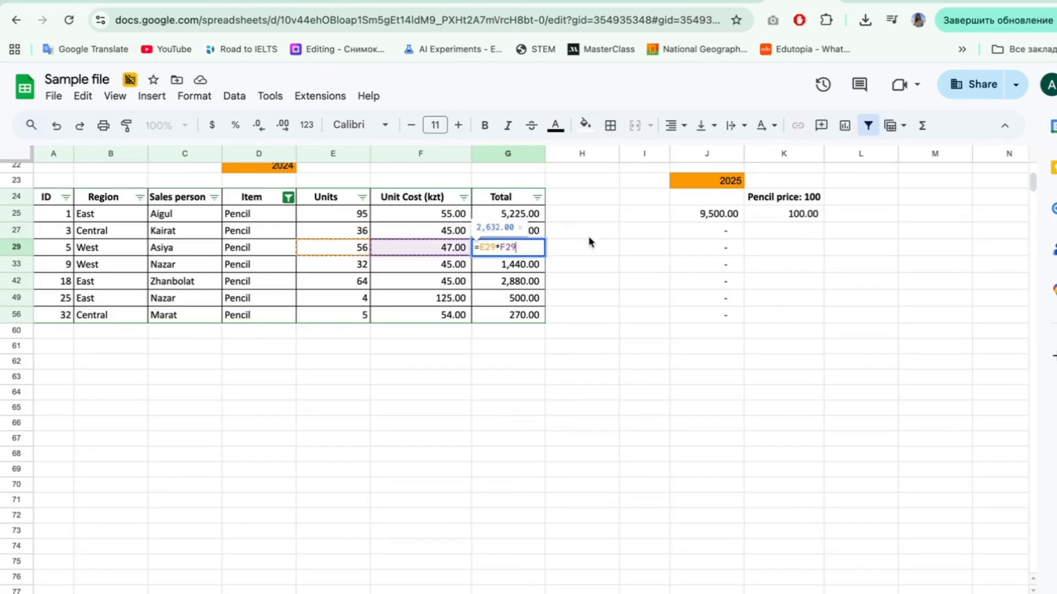
double_click(722, 253)
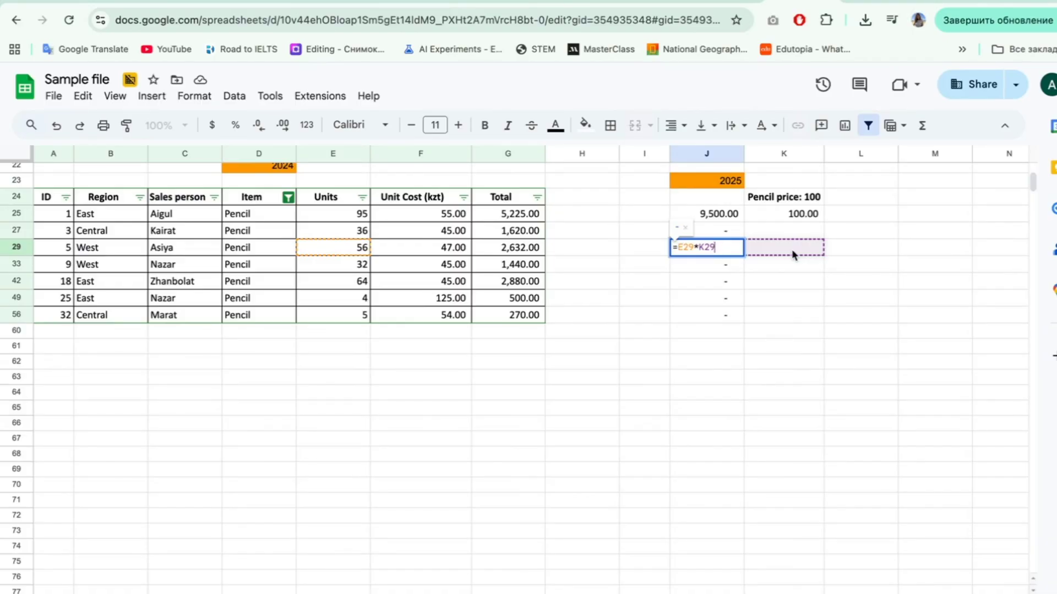
- Make the pencil price reference in J25 absolute so the formula reads =E25*$K$25
left_click(732, 215)
double_click(732, 215)
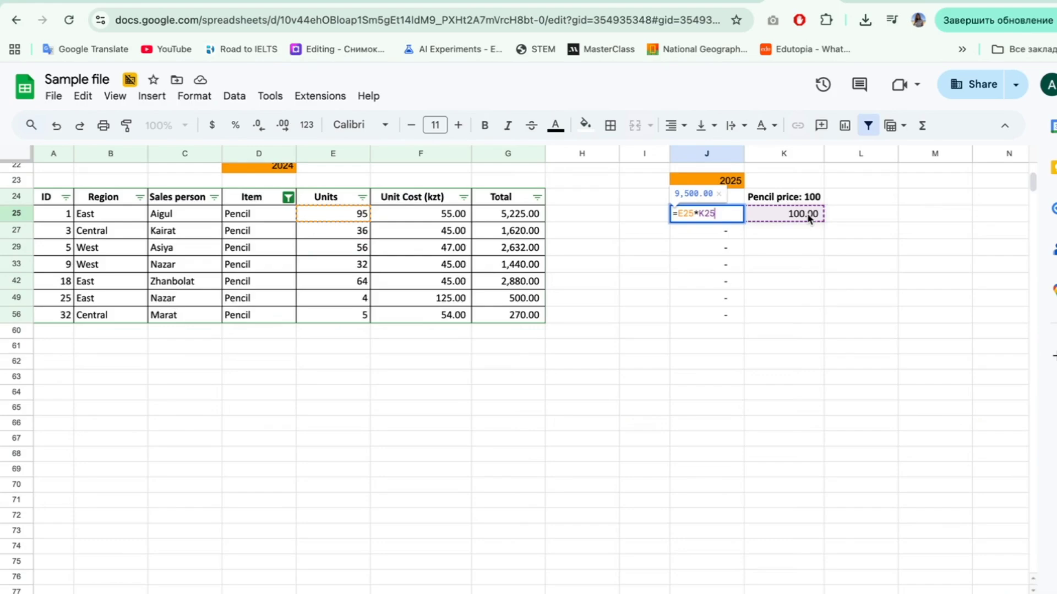
left_click(700, 213)
type("$K$")
key("Return")
- Fill the absolute-reference formula from J25 down to J56 and check the copies in J56, J42 and J29
left_click(709, 212)
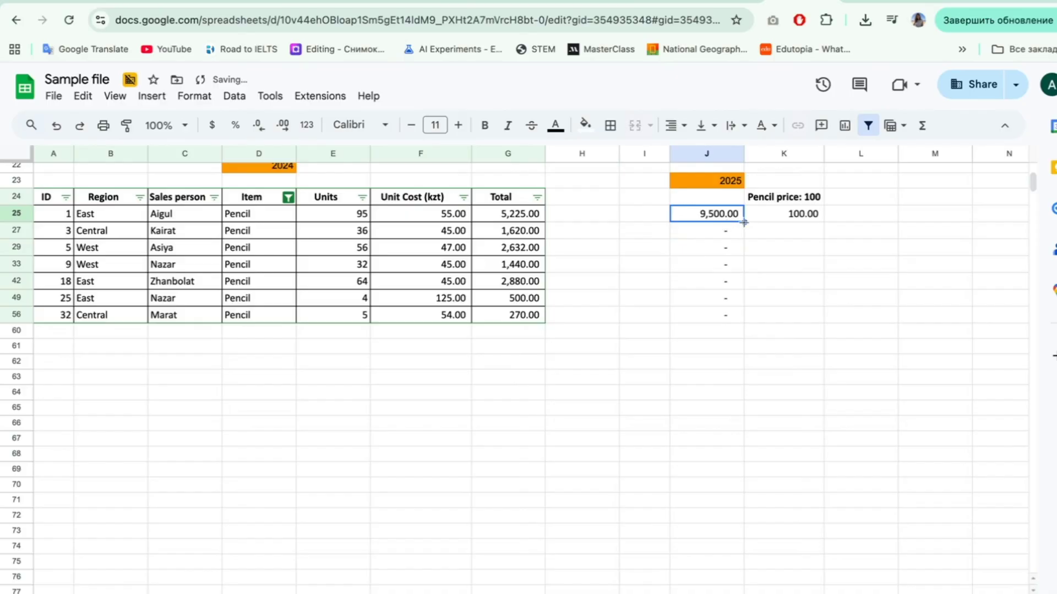
left_click_drag(744, 223, 734, 316)
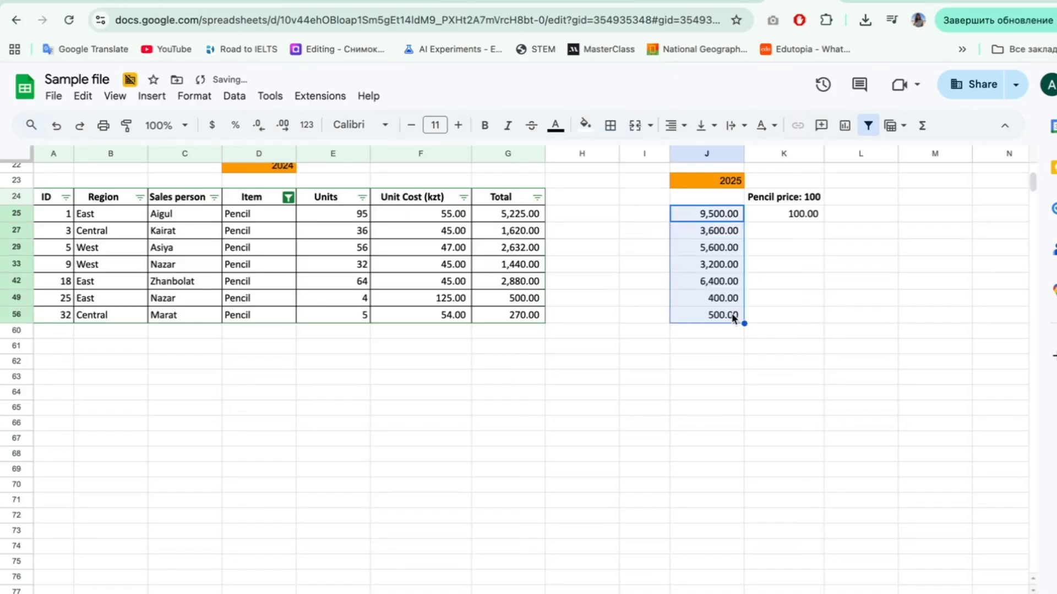
left_click(733, 317)
double_click(733, 316)
left_click(732, 280)
double_click(733, 281)
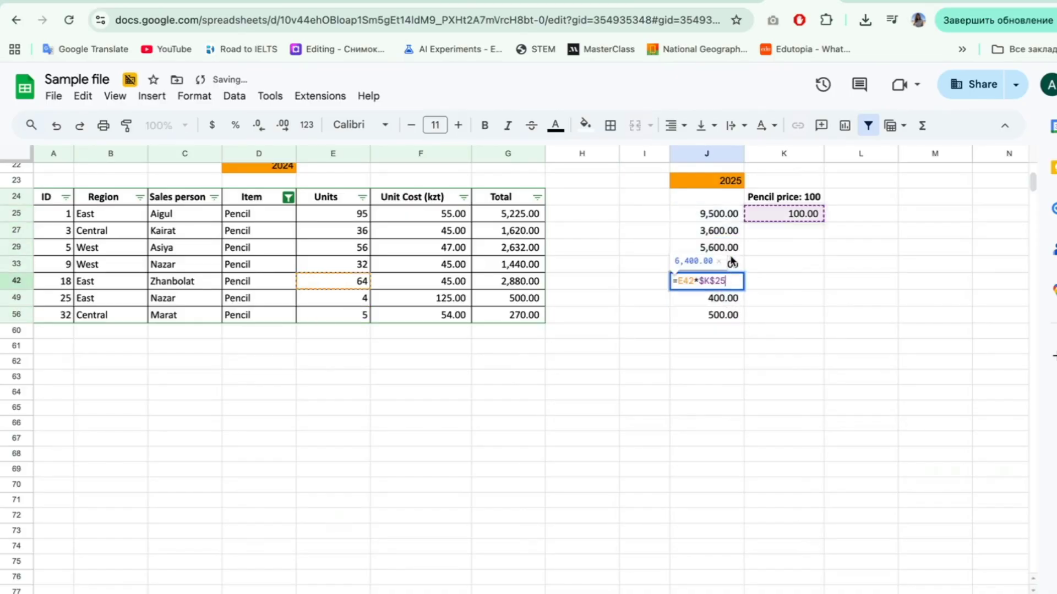
left_click(735, 249)
double_click(736, 248)
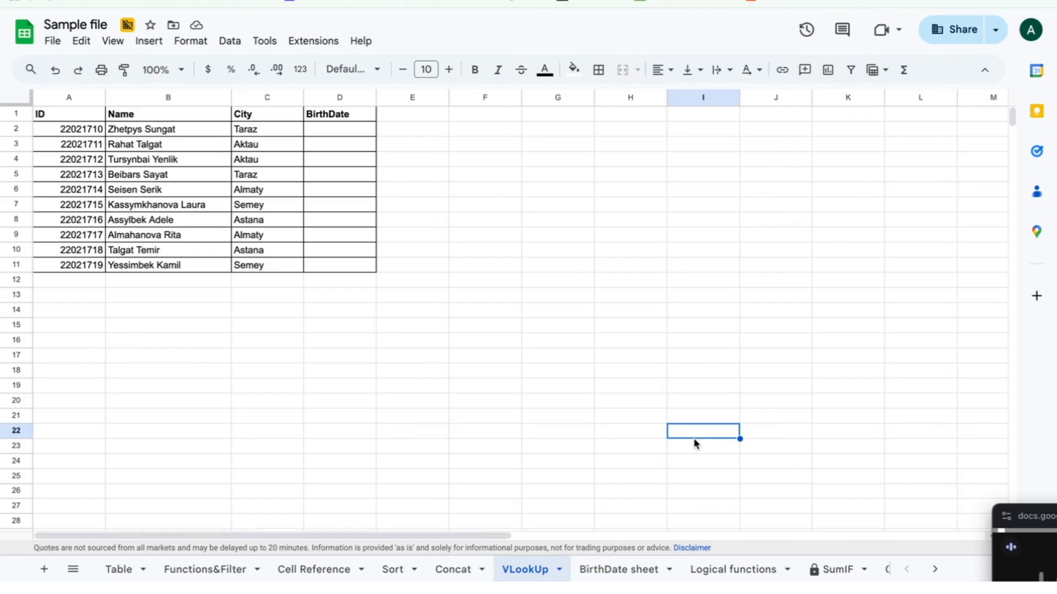
- Examine the ID, Name, City and empty BirthDate columns on the VLookUp sheet
left_click(82, 144)
left_click(141, 148)
left_click(244, 149)
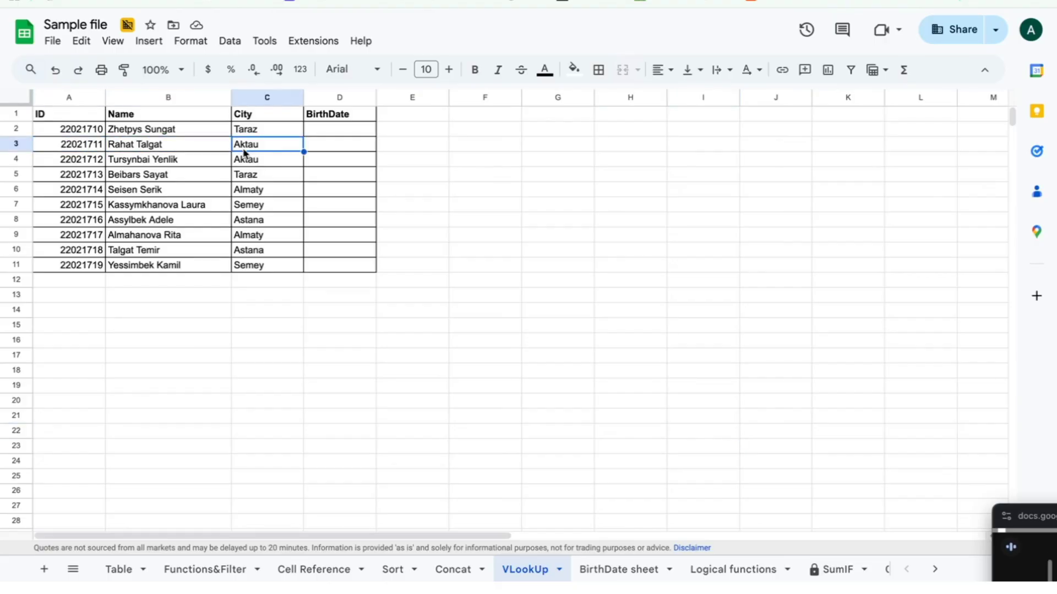
left_click(355, 154)
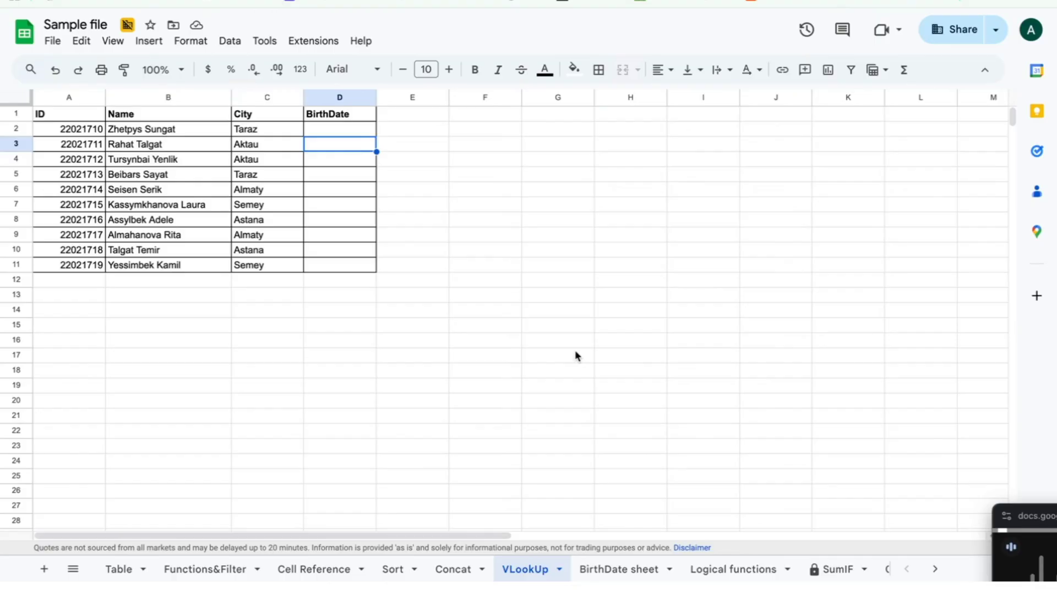
- Examine the ID and BirthDate columns on the BirthDate sheet, and return to the first ID on the VLookUp sheet
left_click(629, 569)
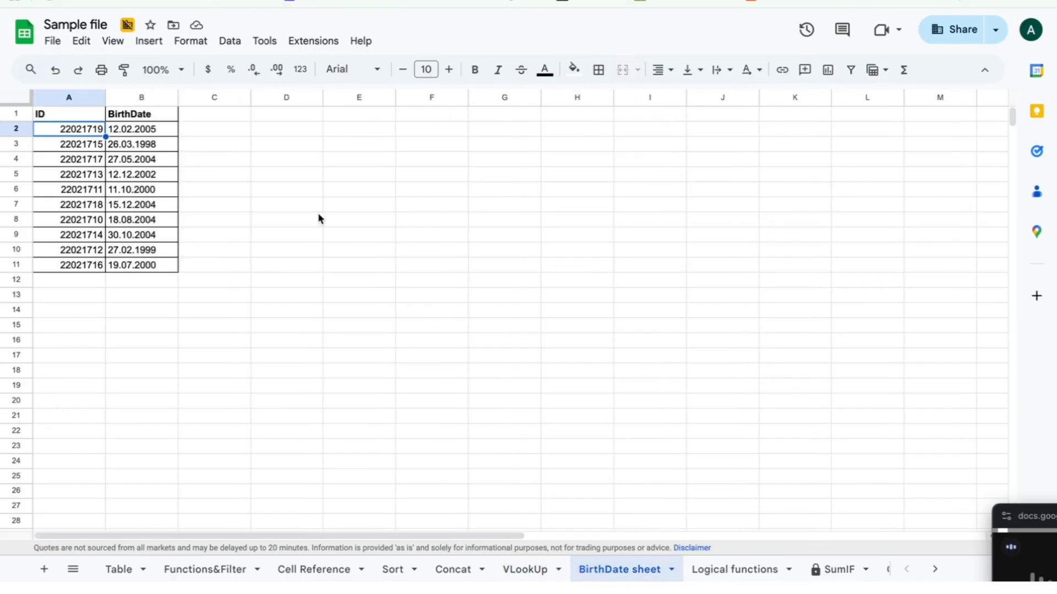
left_click(90, 112)
left_click(164, 118)
left_click_drag(167, 131, 161, 267)
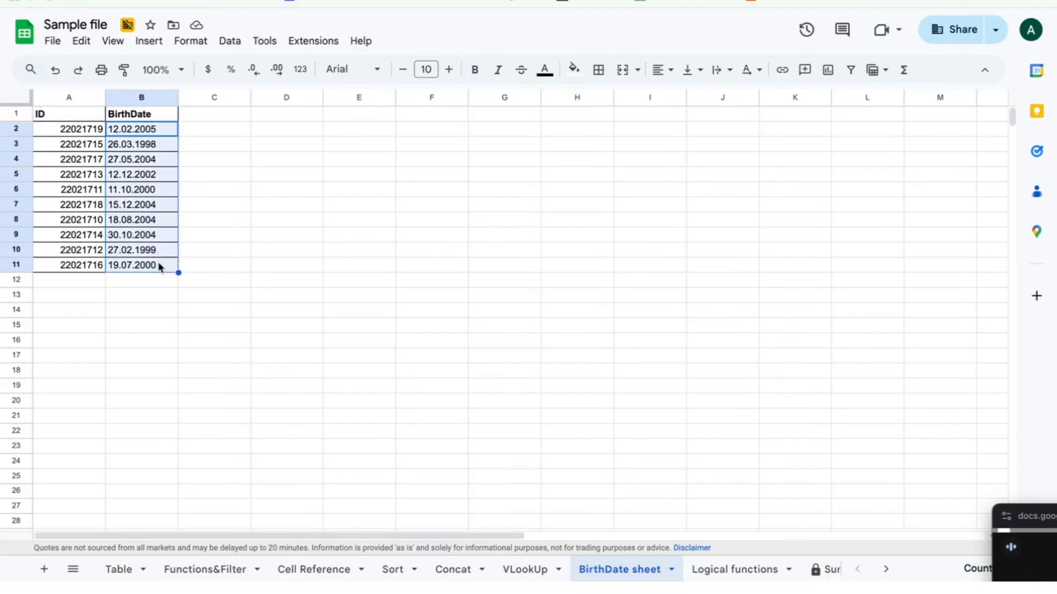
left_click(533, 573)
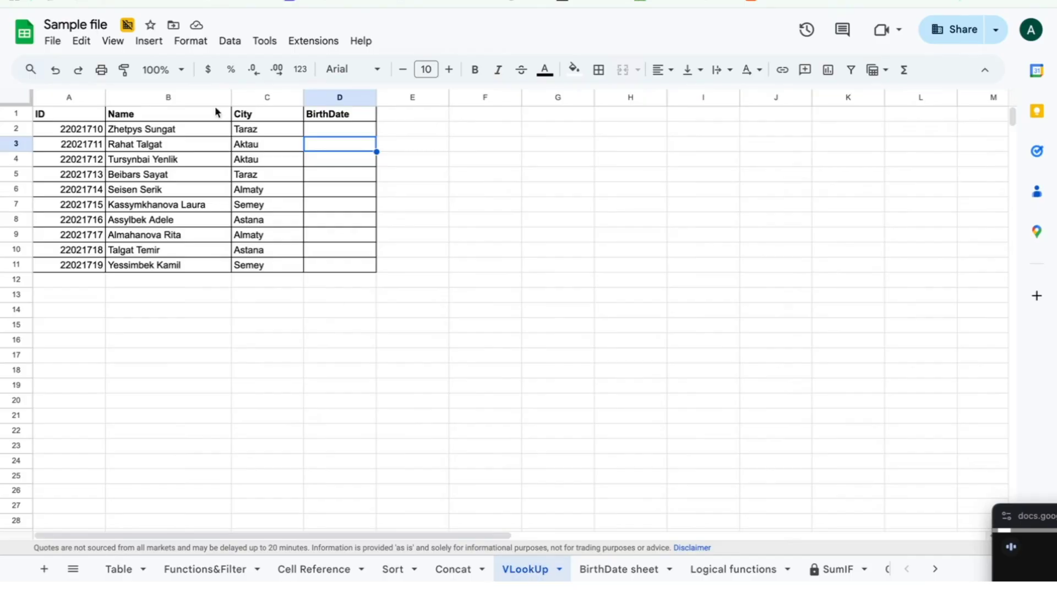
left_click(77, 137)
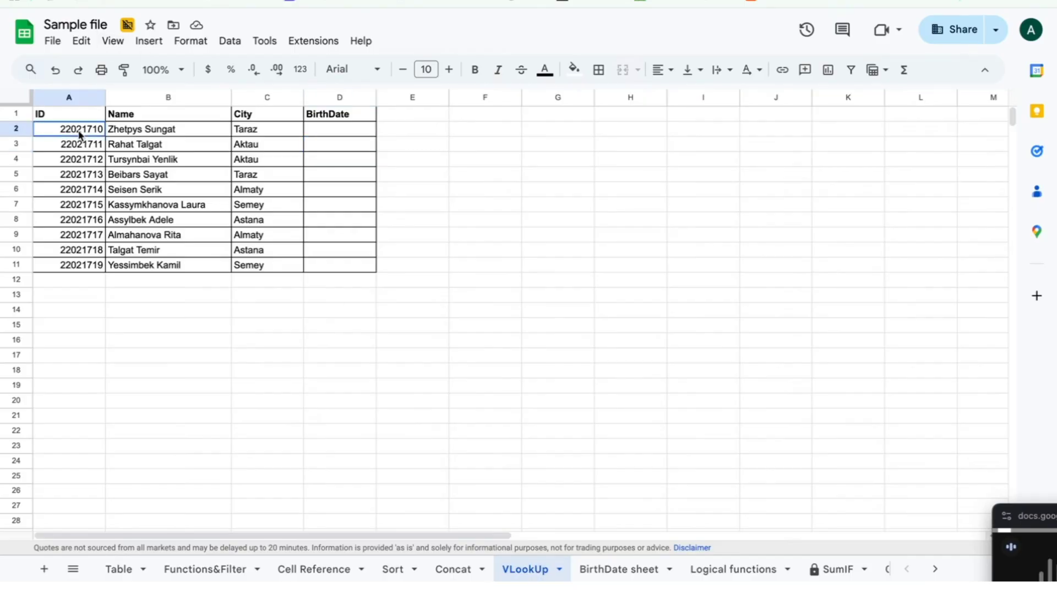
- Recheck the first ID on the BirthDate sheet against the VLookUp sheet's ID list, ending on the VLookUp sheet
left_click(606, 569)
left_click(76, 136)
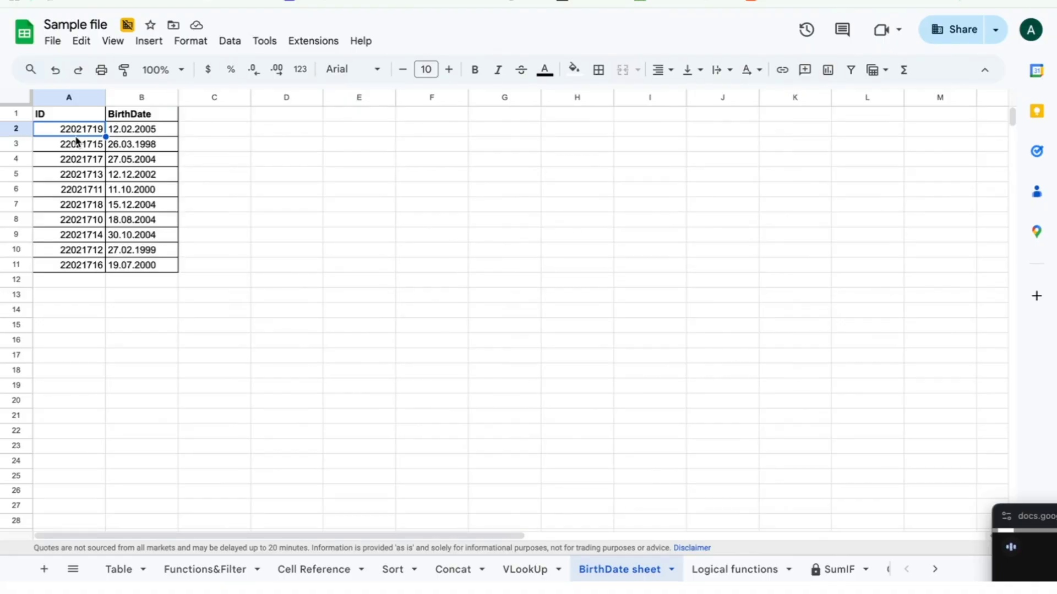
left_click(533, 570)
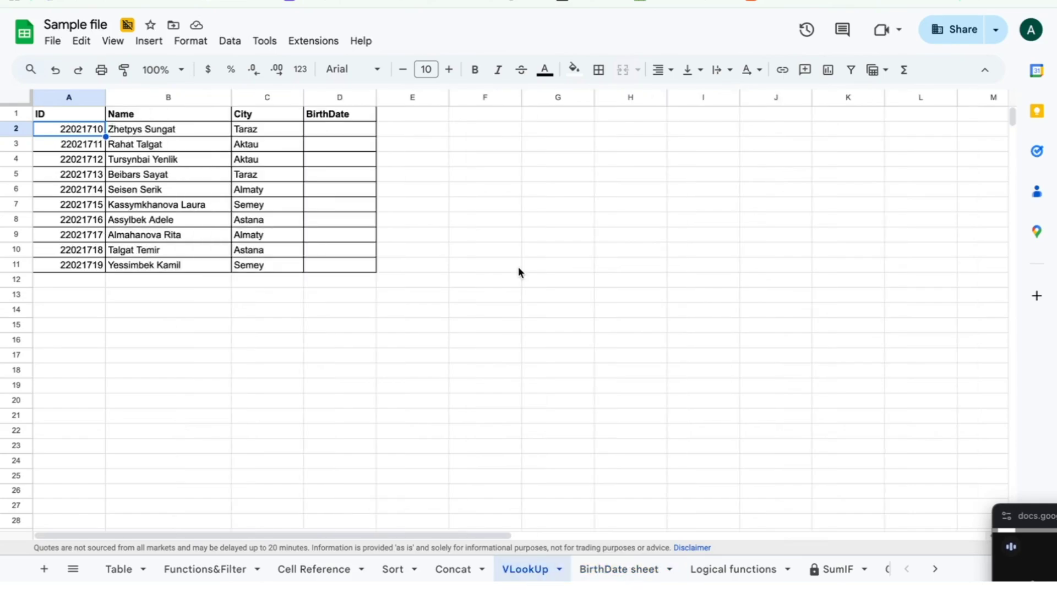
- Begin a VLOOKUP formula in D2 of the VLookUp sheet with the ID in A2 as the search key
left_click(347, 132)
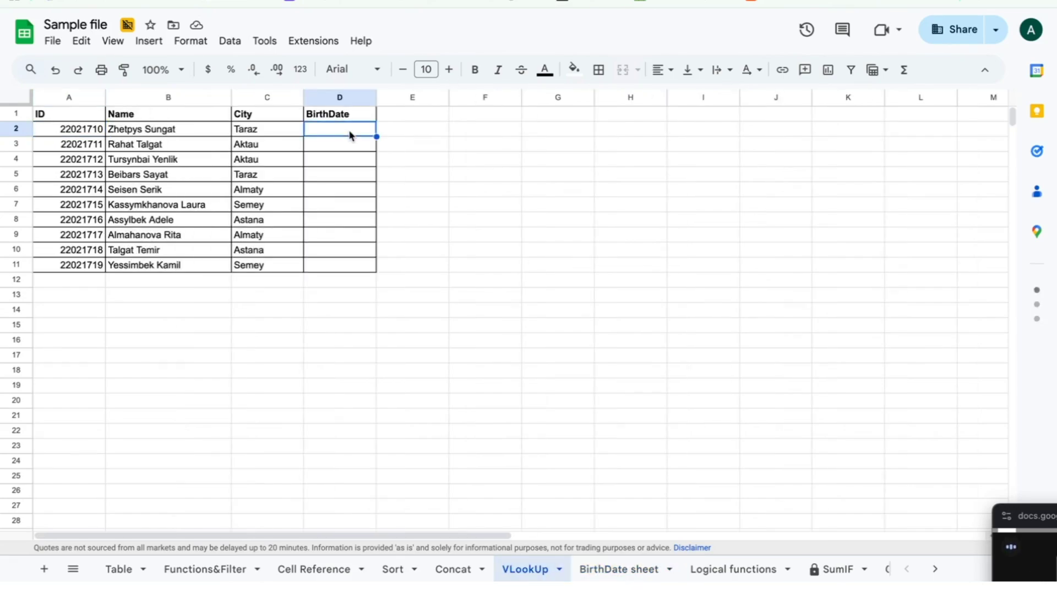
type("=vl")
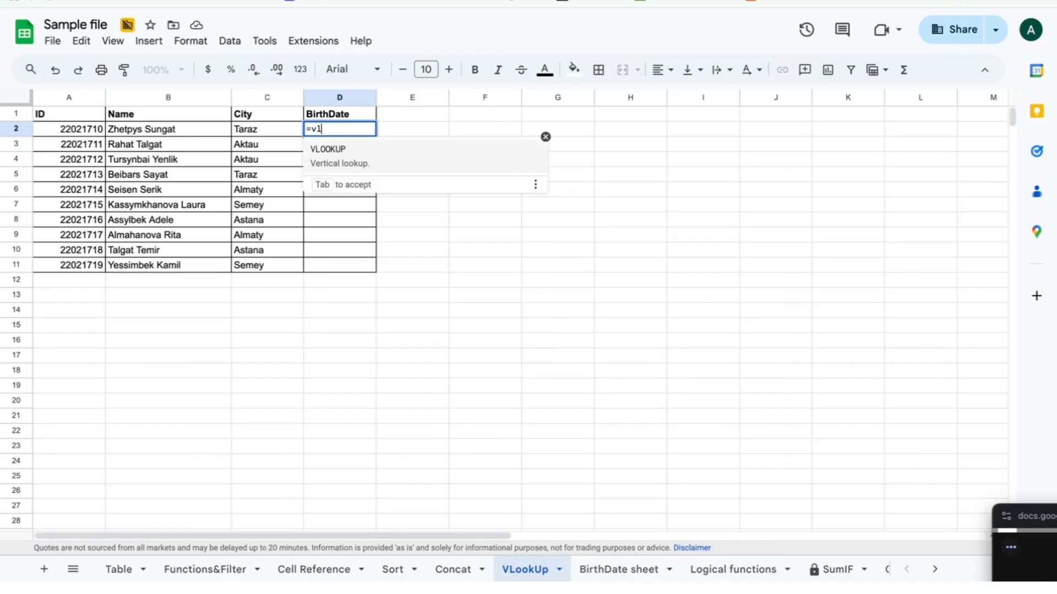
key("Tab")
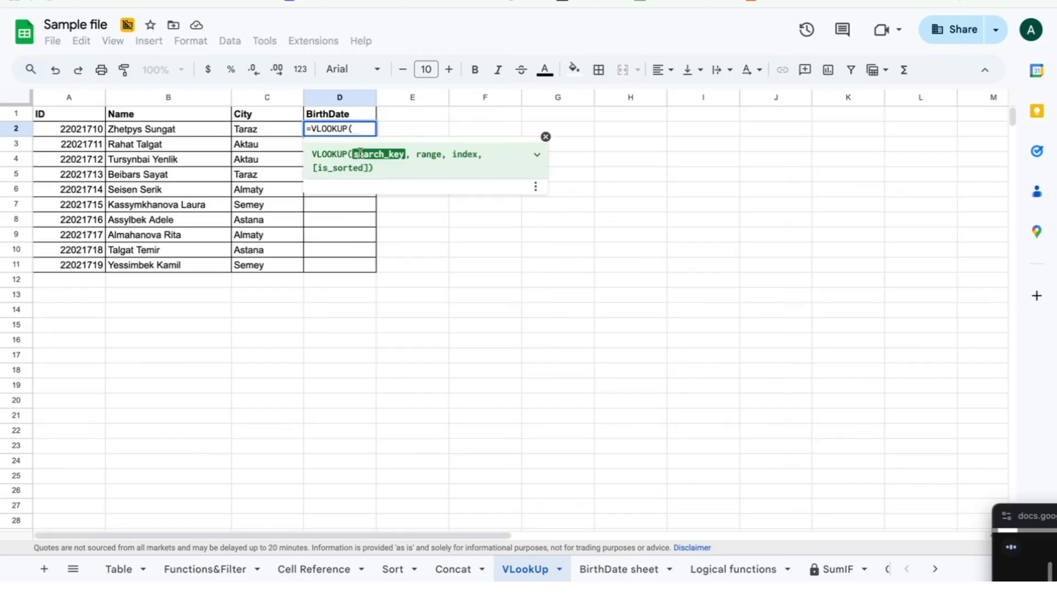
left_click_drag(353, 154, 368, 167)
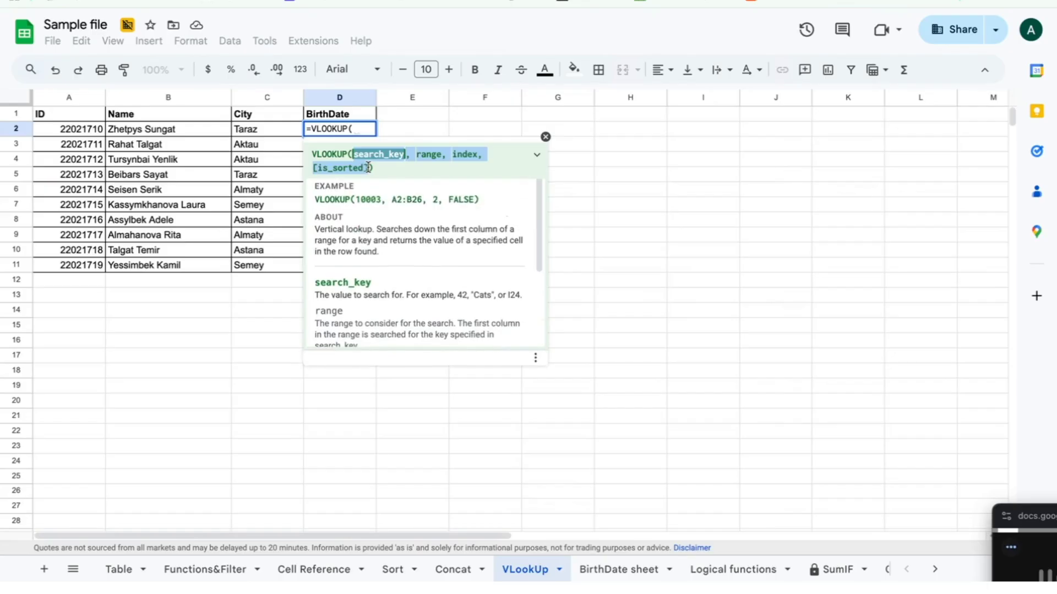
left_click(357, 153)
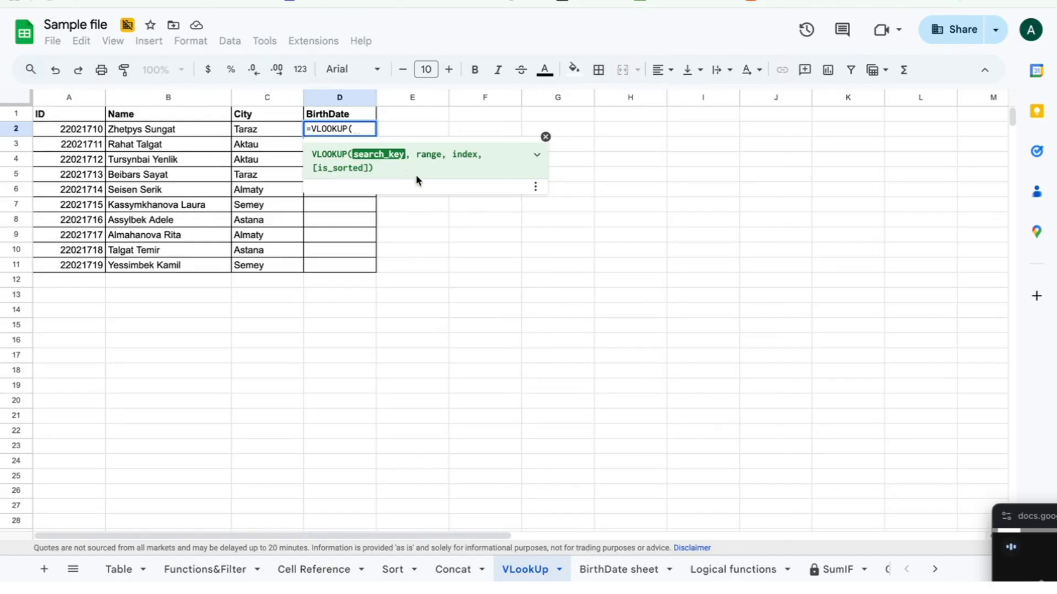
left_click(596, 570)
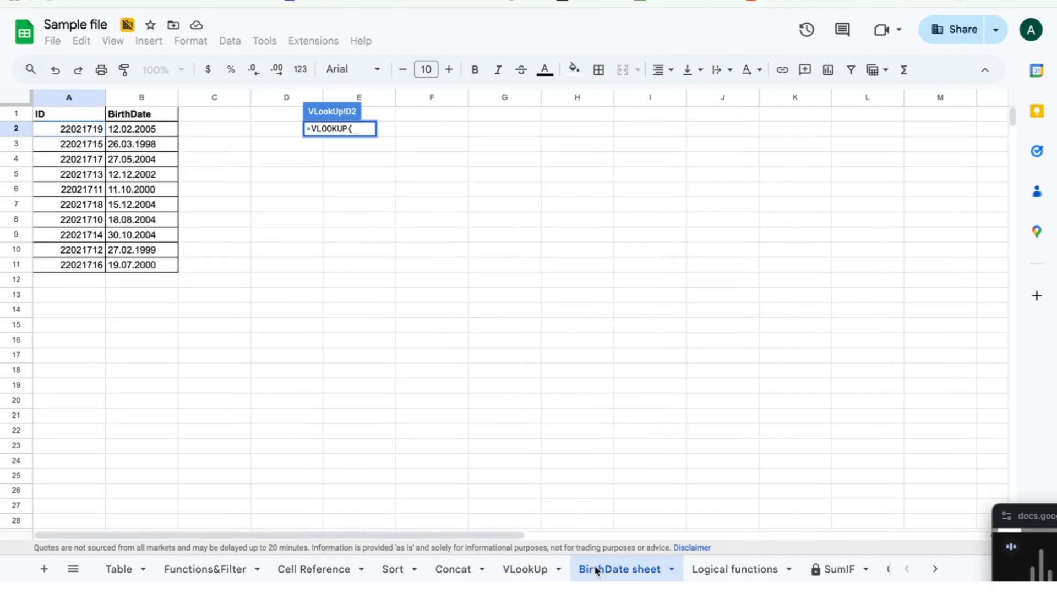
left_click(532, 570)
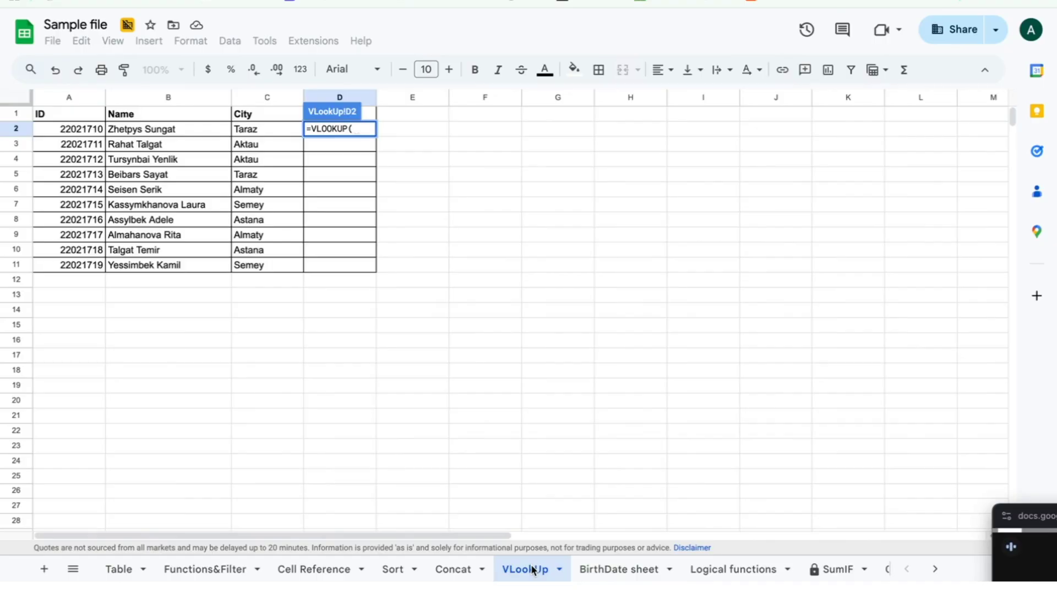
left_click(364, 124)
left_click(88, 130)
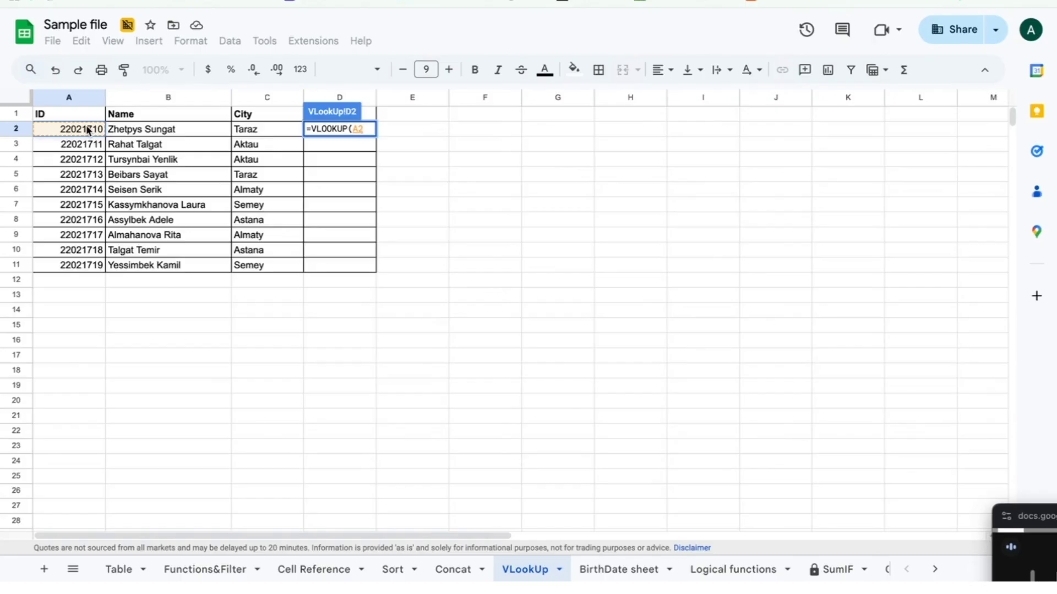
type(",")
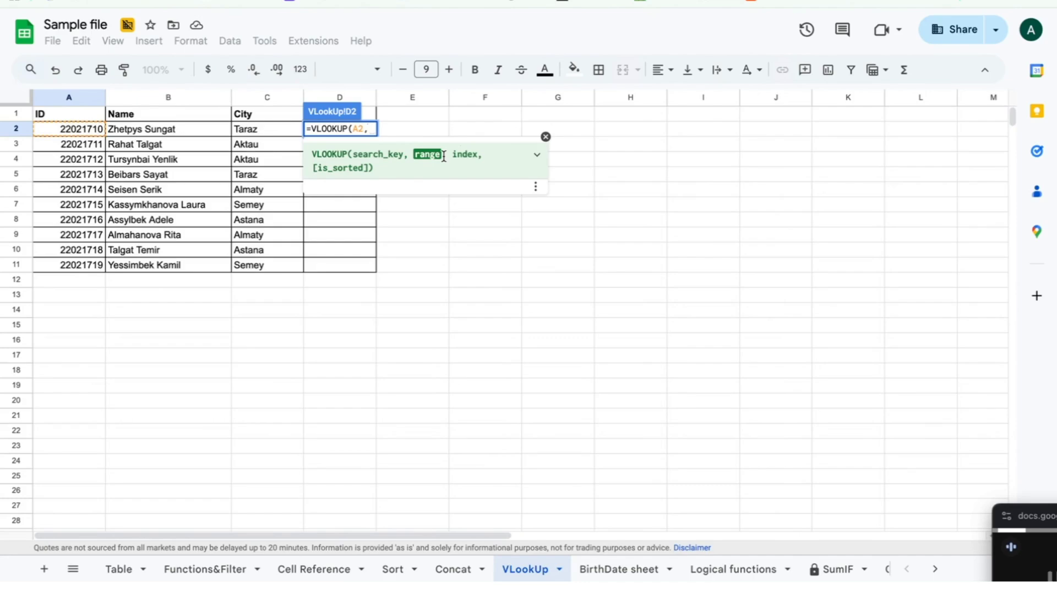
- Complete the D2 lookup with columns A:B of the BirthDate sheet as the range, index 2 and false for sorting
left_click(612, 572)
left_click_drag(59, 99, 141, 101)
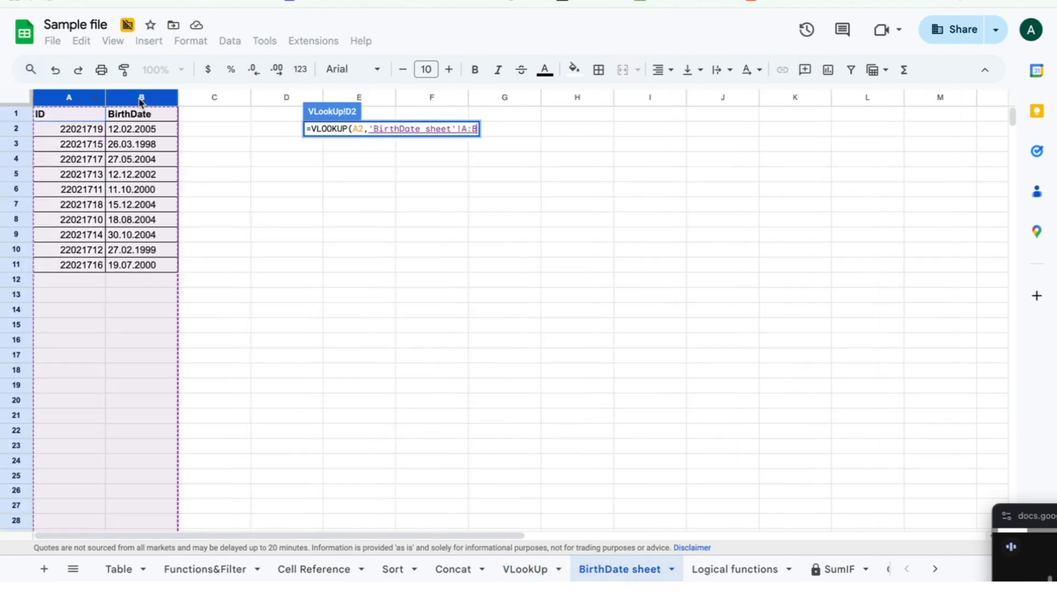
type(",")
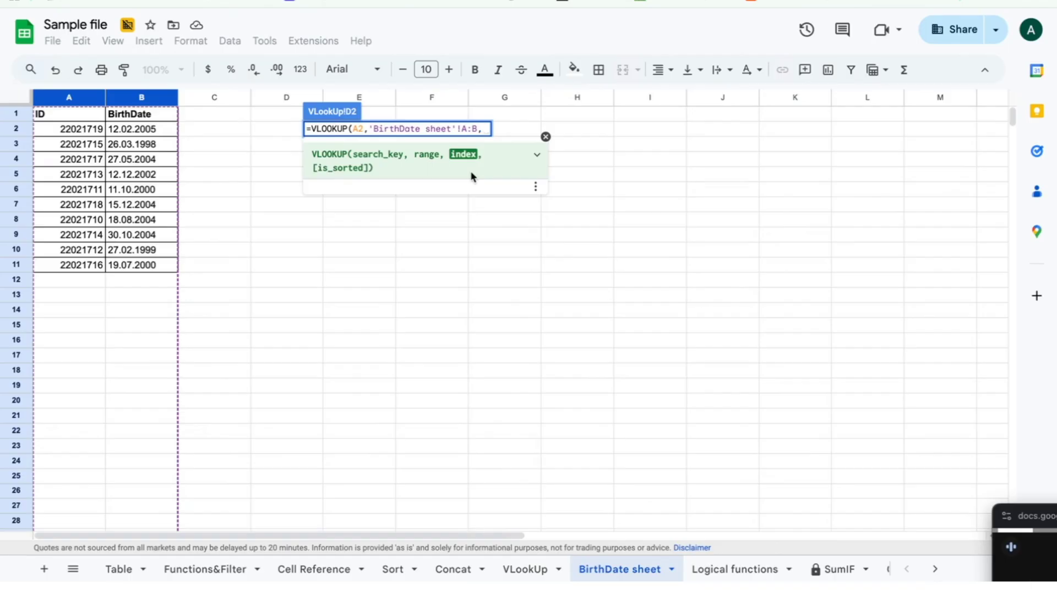
type(",")
type("2,")
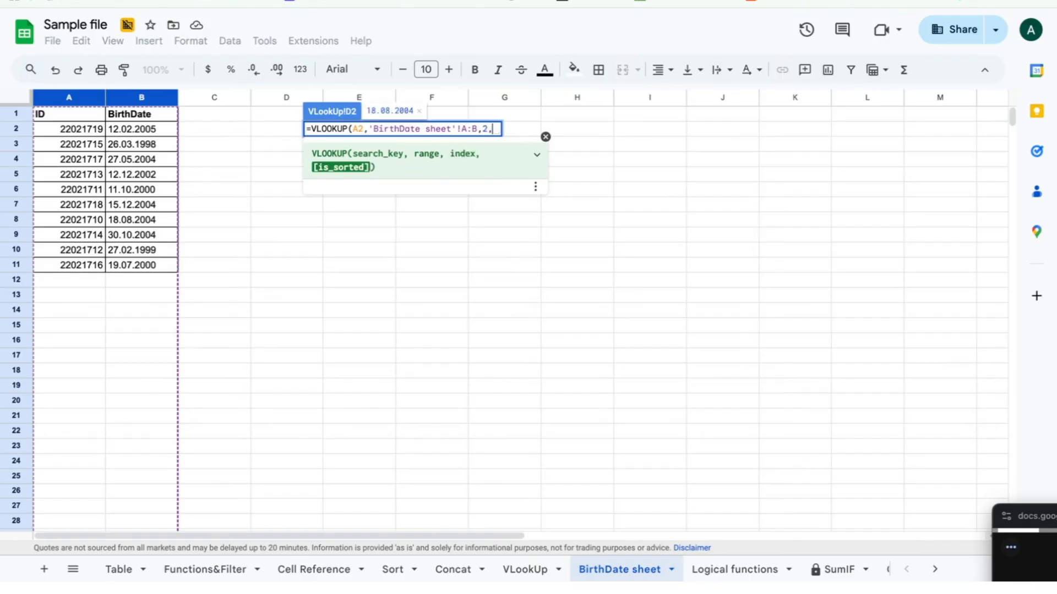
type("false")
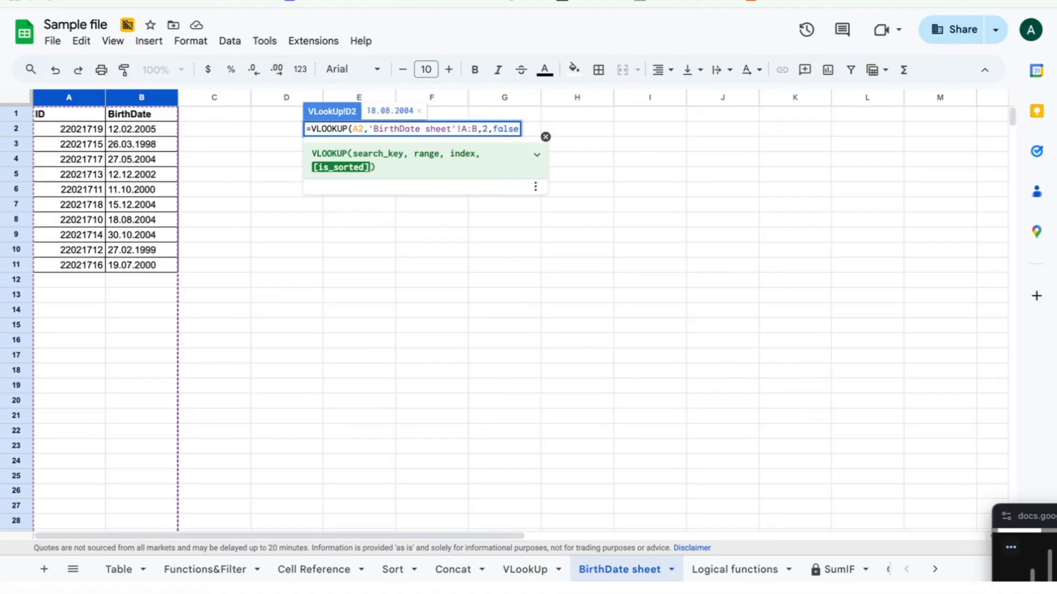
key("Return")
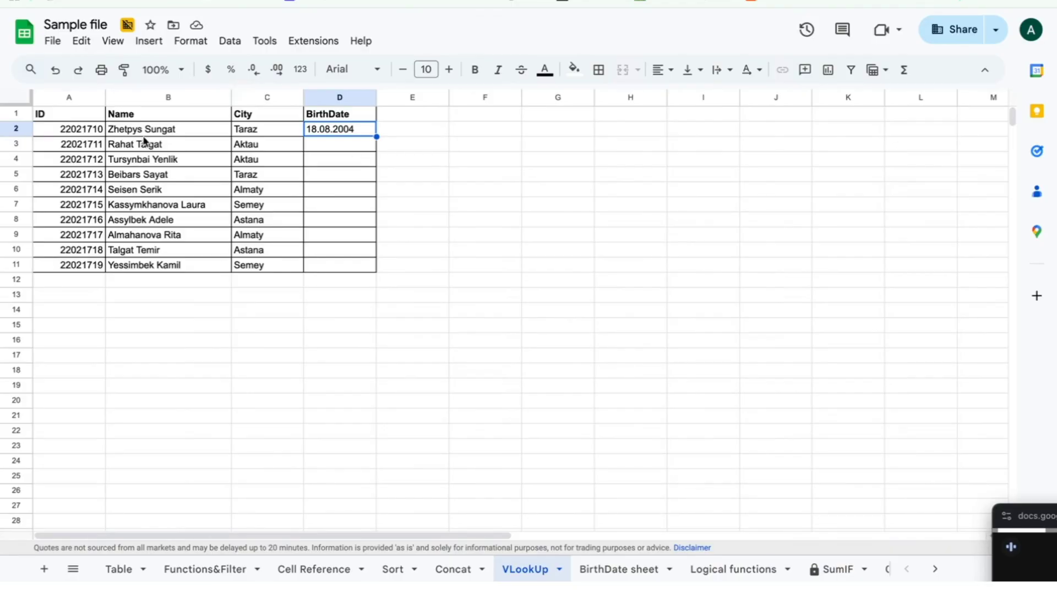
- Compare the birth date returned in D2 with the matching ID in row 8 of the BirthDate sheet
left_click(66, 134)
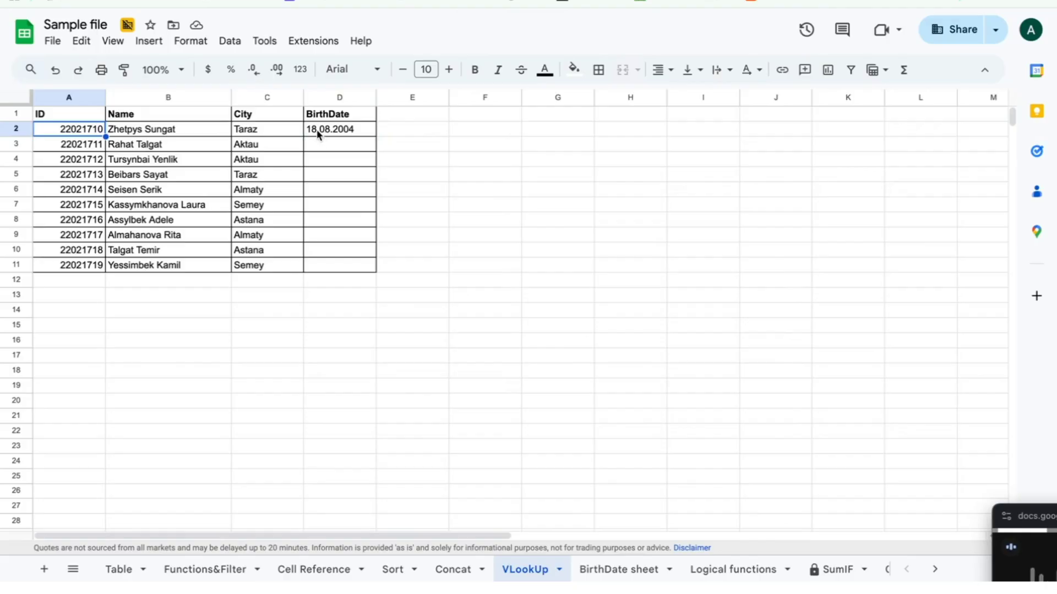
left_click(638, 570)
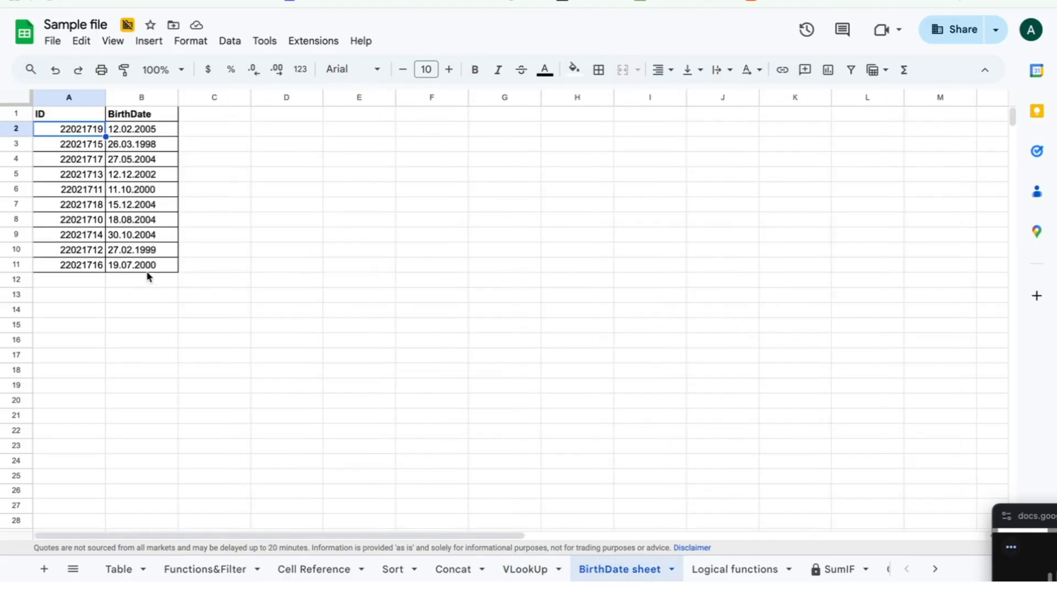
left_click(17, 219)
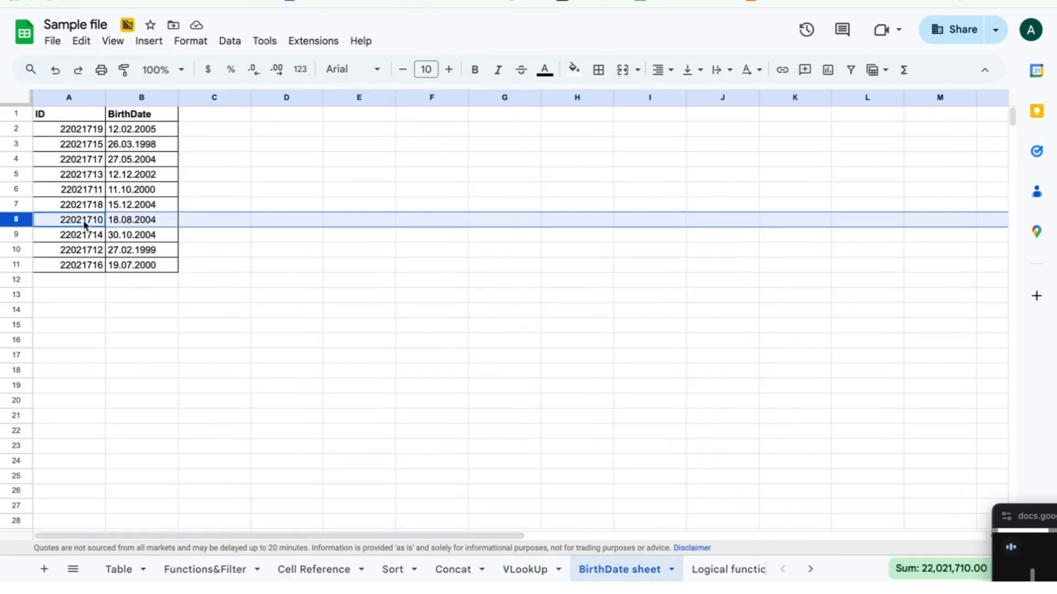
left_click(532, 570)
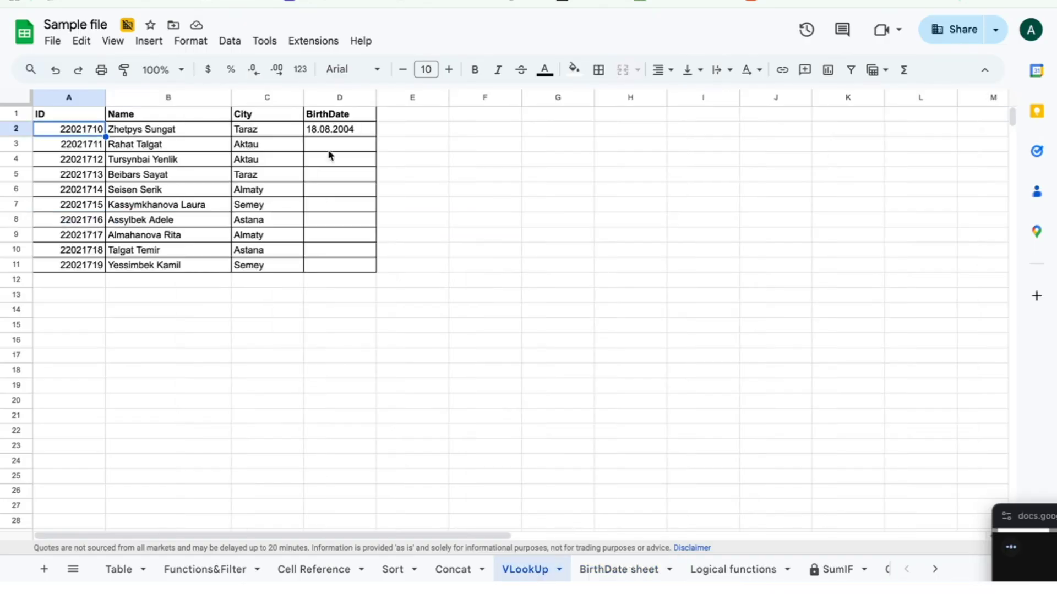
left_click(334, 119)
left_click(333, 135)
- Move the birth date in B8 of the BirthDate sheet one day earlier
left_click(622, 571)
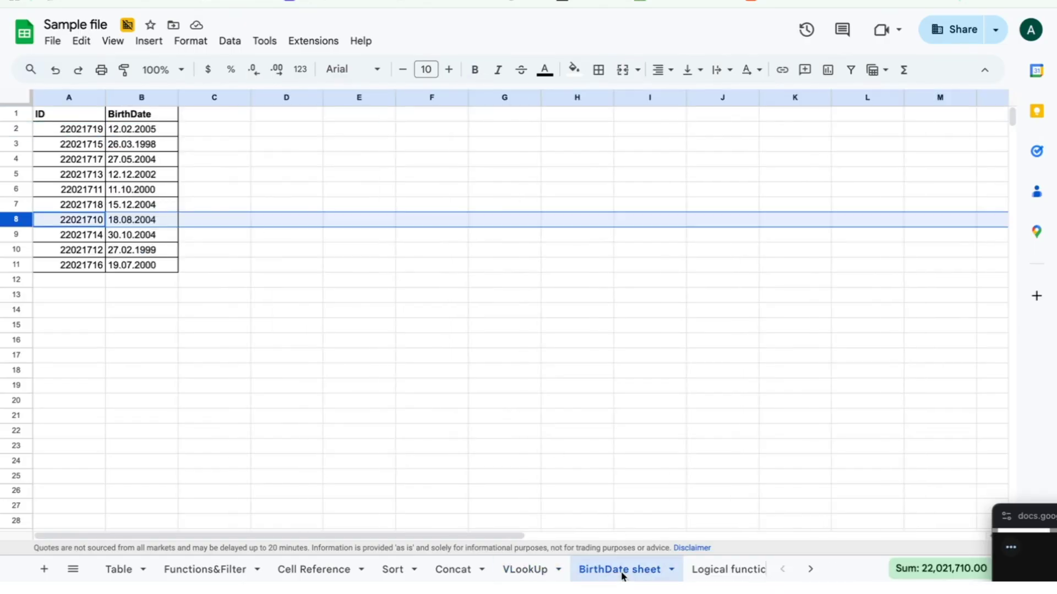
double_click(119, 222)
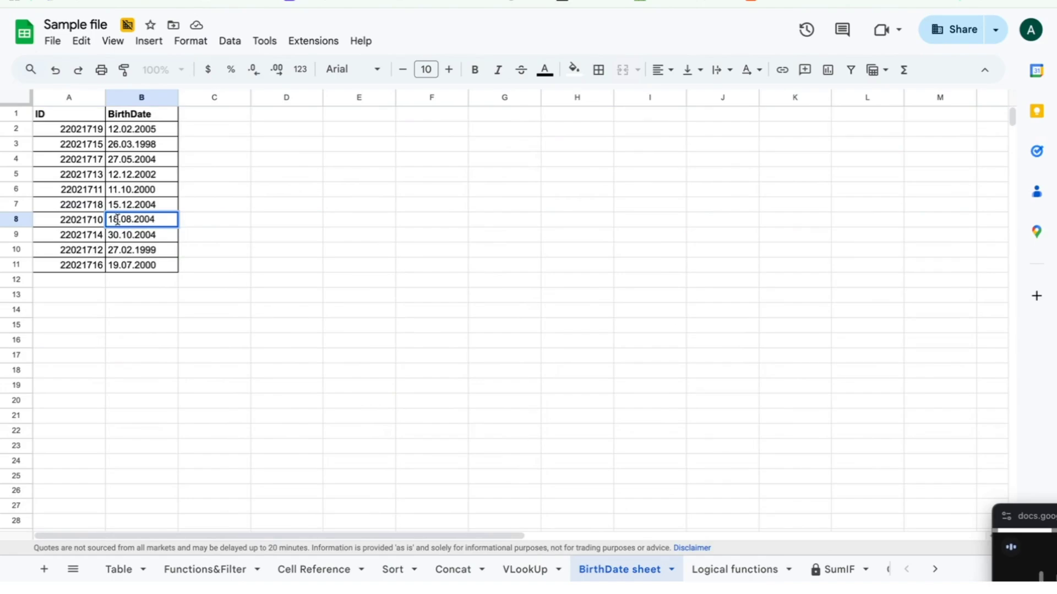
left_click(117, 221)
key("BackSpace")
key("BackSpace")
type("17")
key("Return")
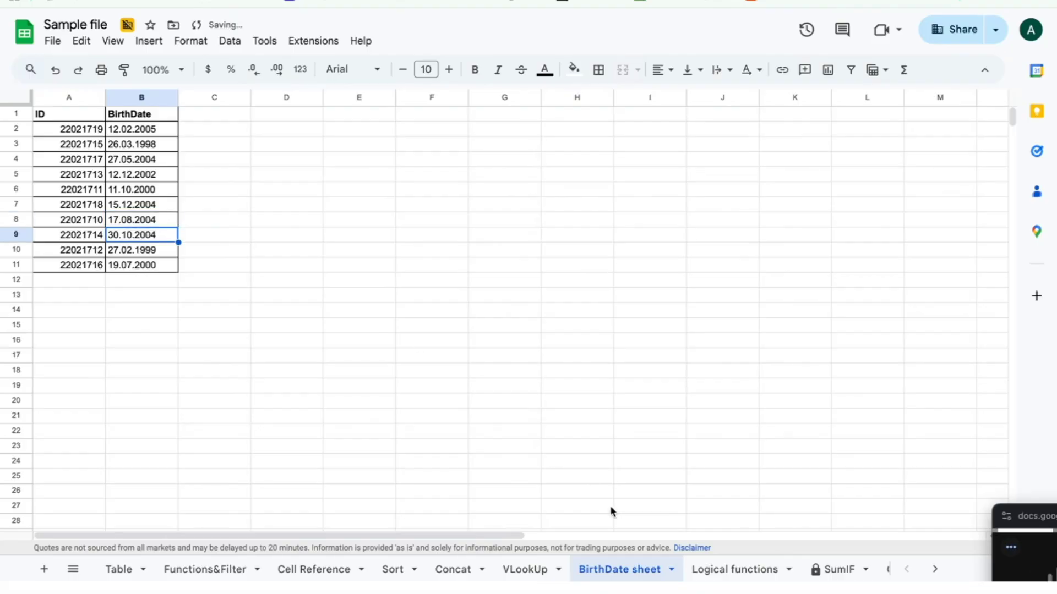
- Check the updated lookup in D2 of the VLookUp sheet and fill its formula down to D11
left_click(537, 568)
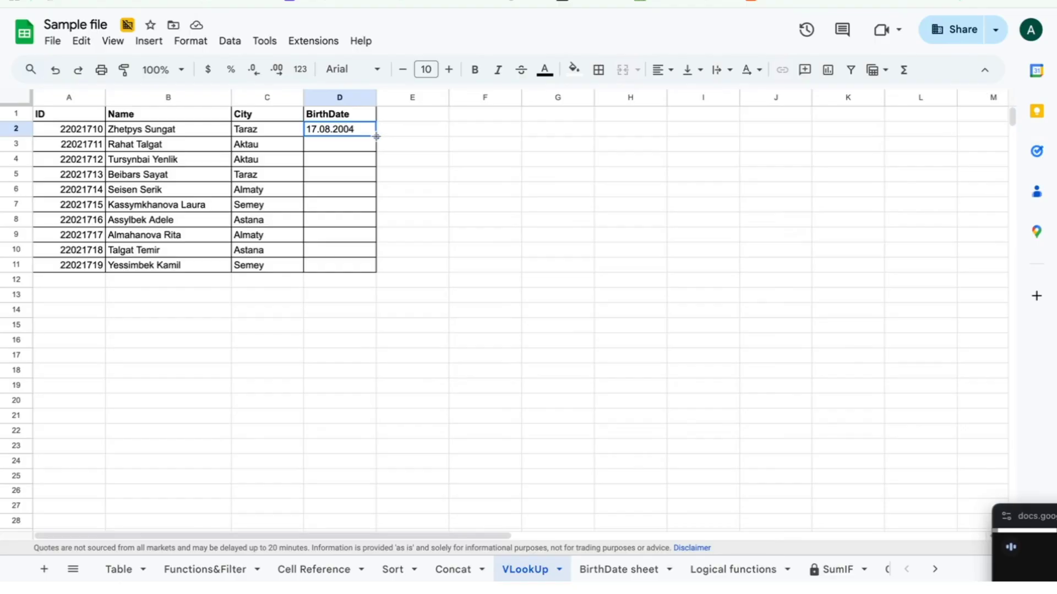
left_click_drag(376, 136, 365, 267)
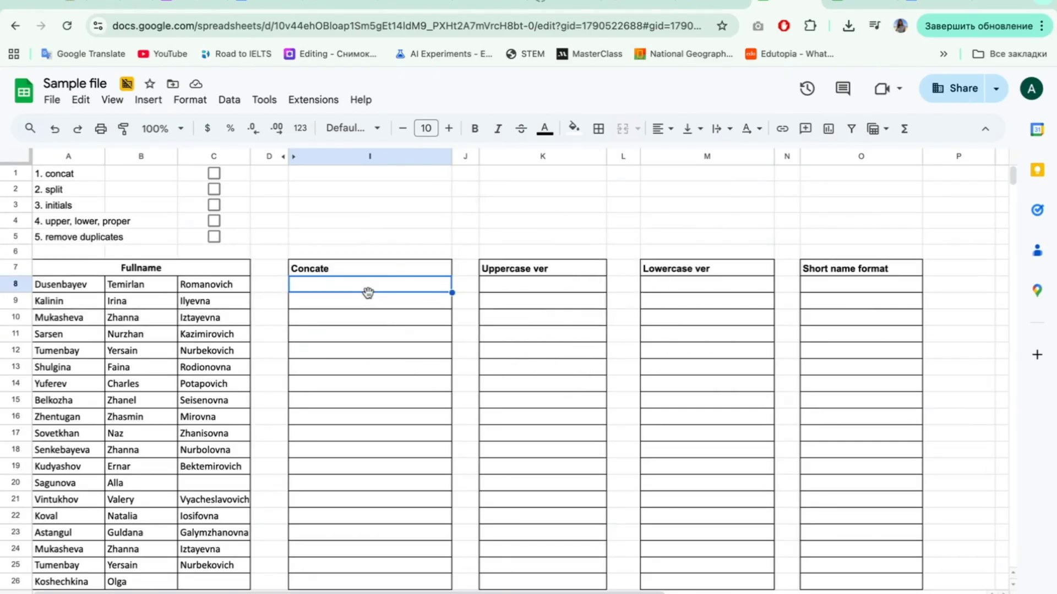
- Join the three Fullname columns of row 8 in the Concate cell I8 with the formula =A8&B8&C8
left_click(142, 321)
left_click_drag(71, 157, 201, 161)
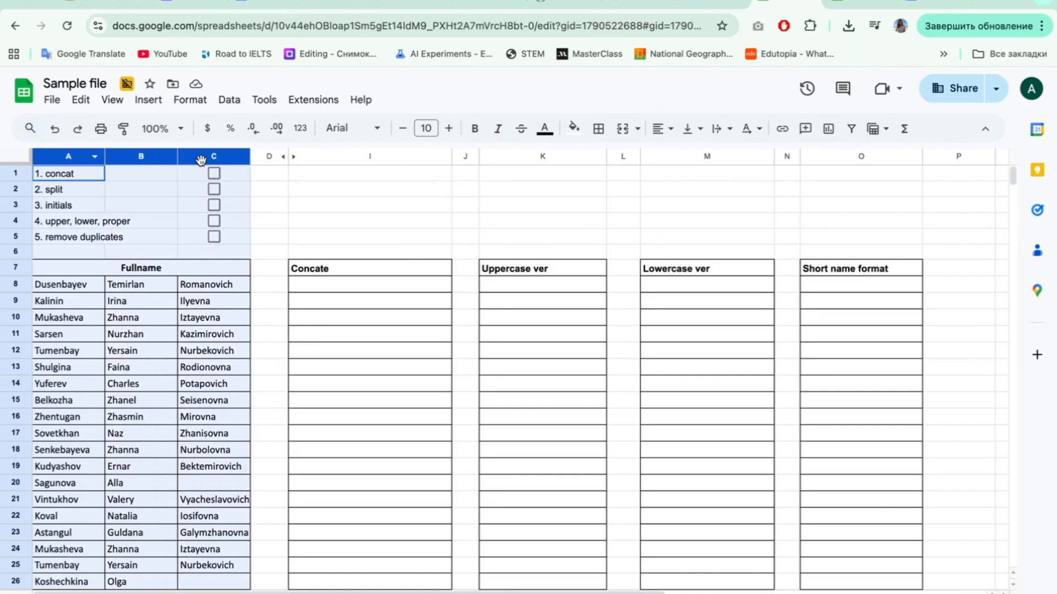
left_click(368, 290)
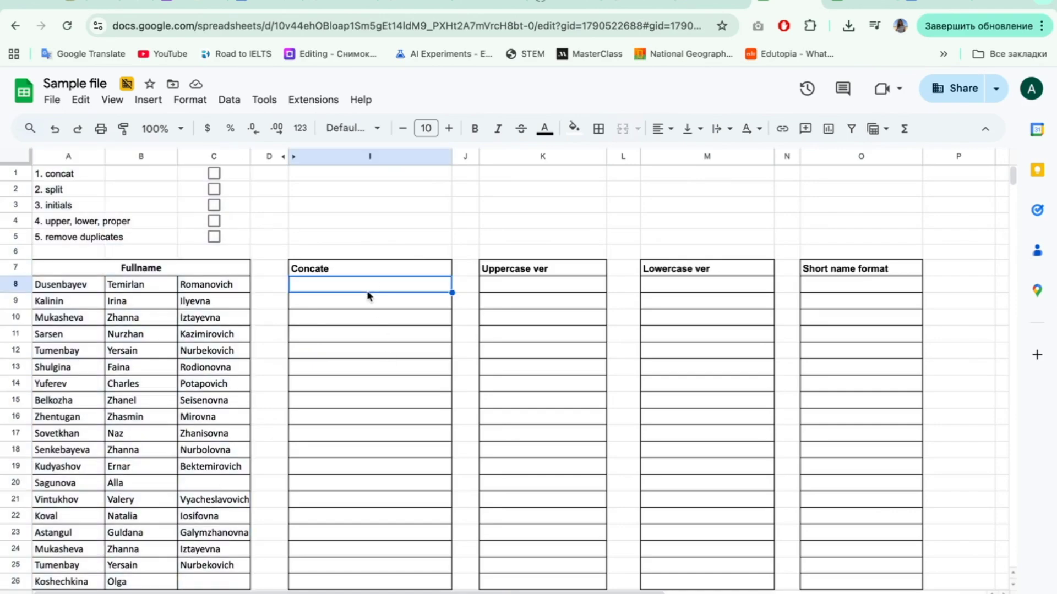
type("=")
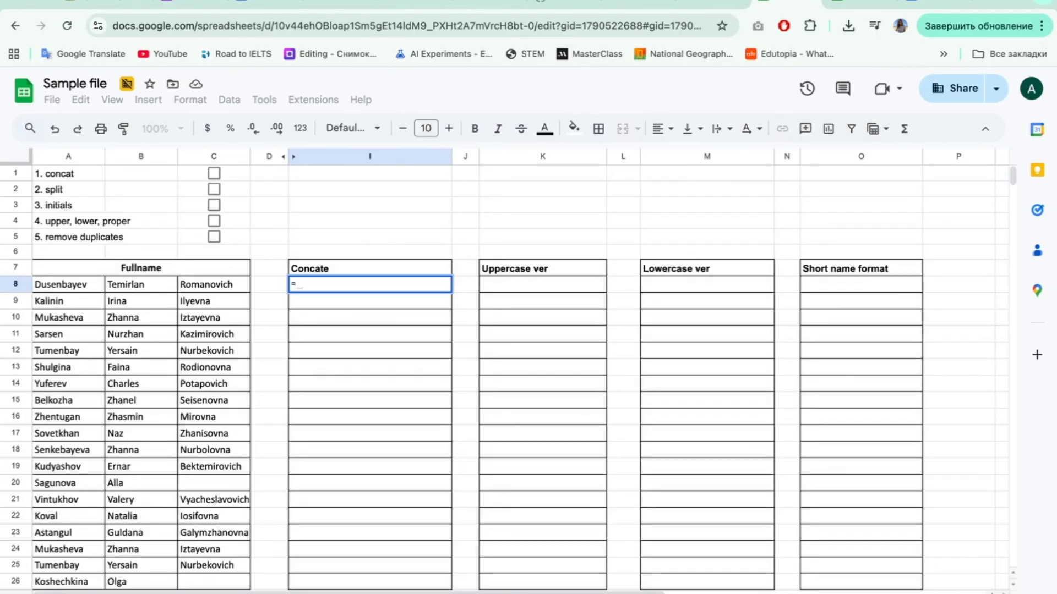
left_click(94, 287)
type("&")
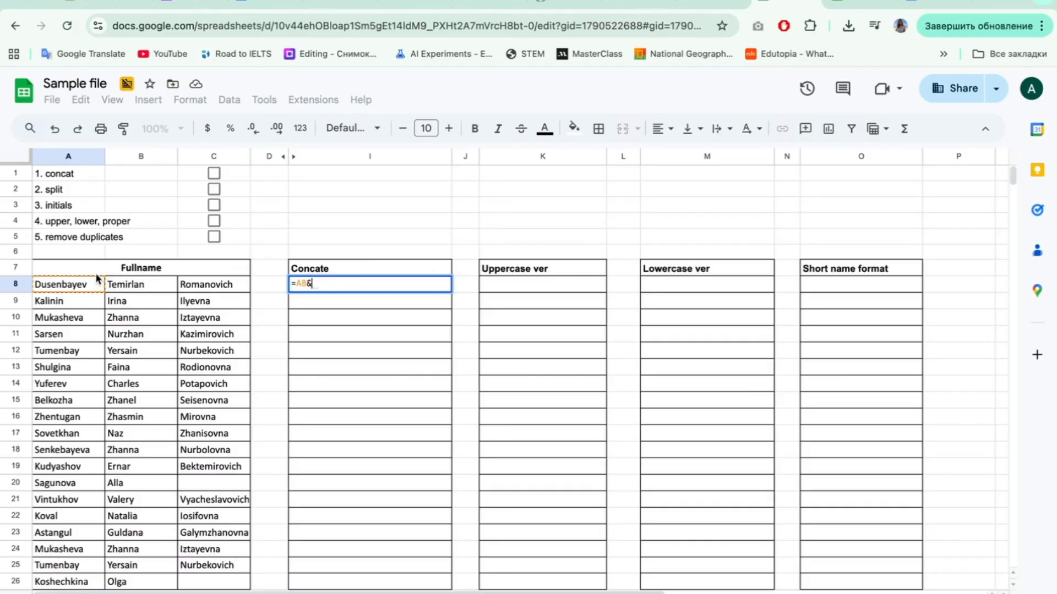
left_click(136, 287)
type("&")
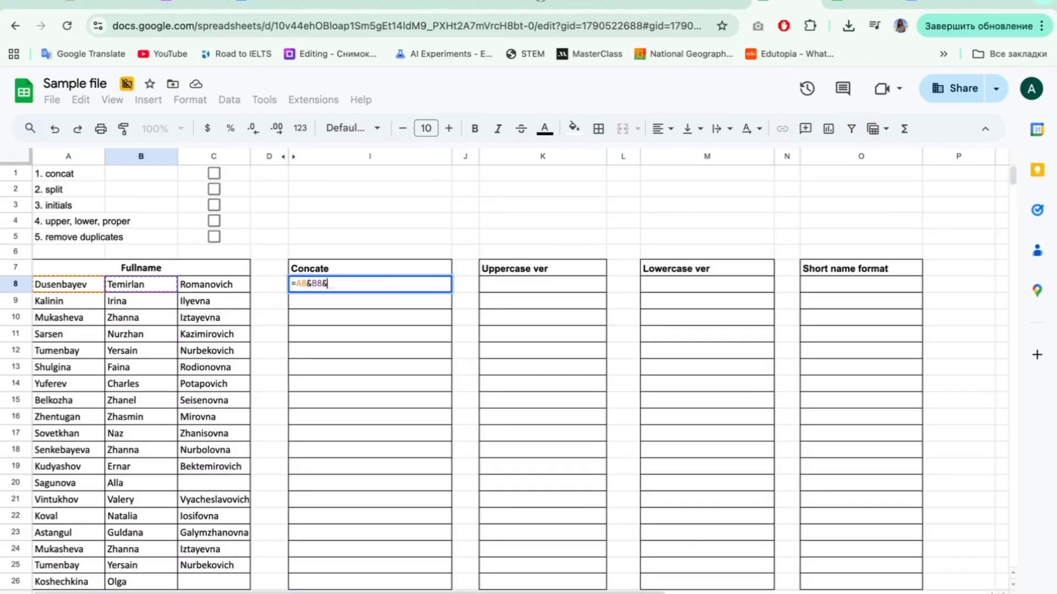
left_click(199, 290)
key("Return")
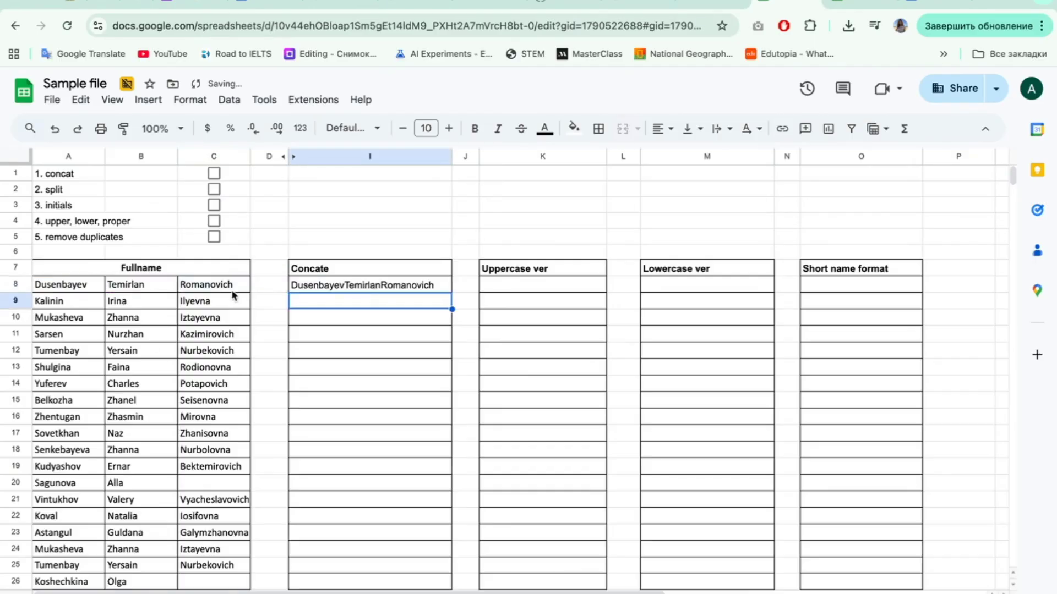
- Add spaces between the names in I8 with =A8&" "&B8&" "&C8 and fill the formula down to I18
left_click(436, 288)
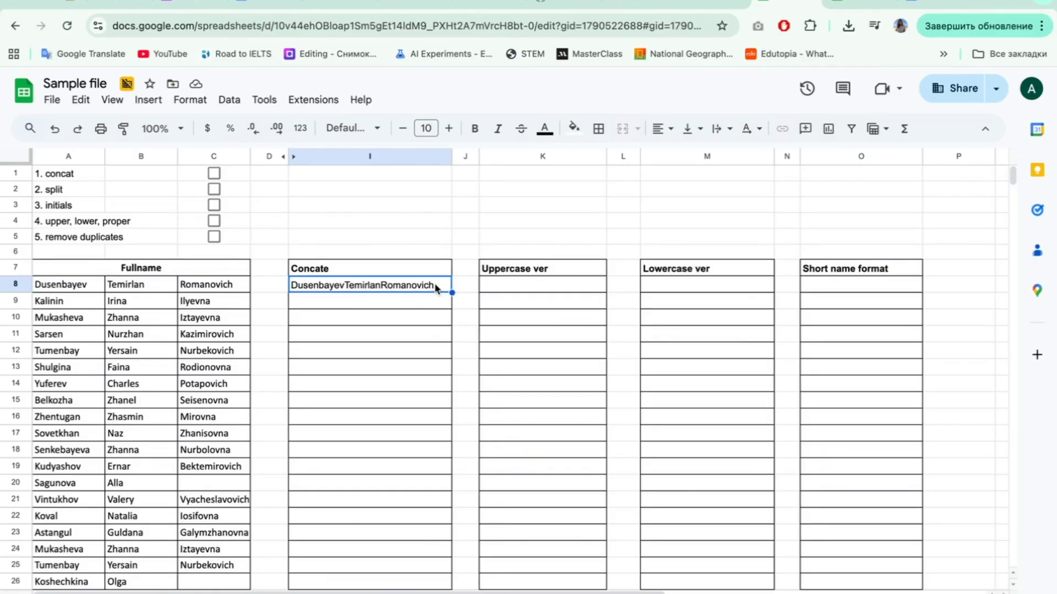
double_click(434, 283)
left_click(311, 284)
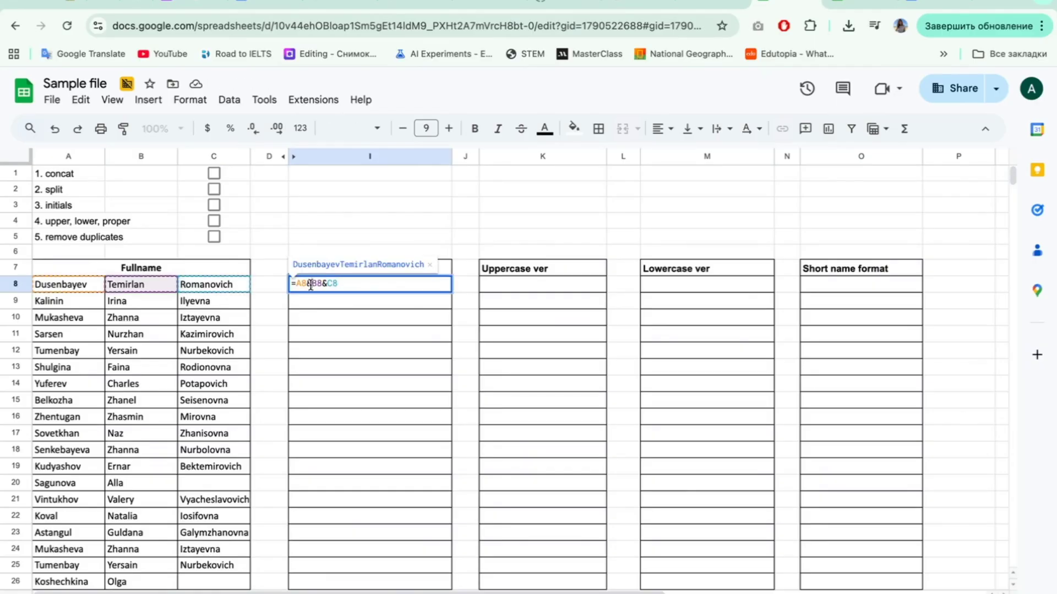
type("\" \"")
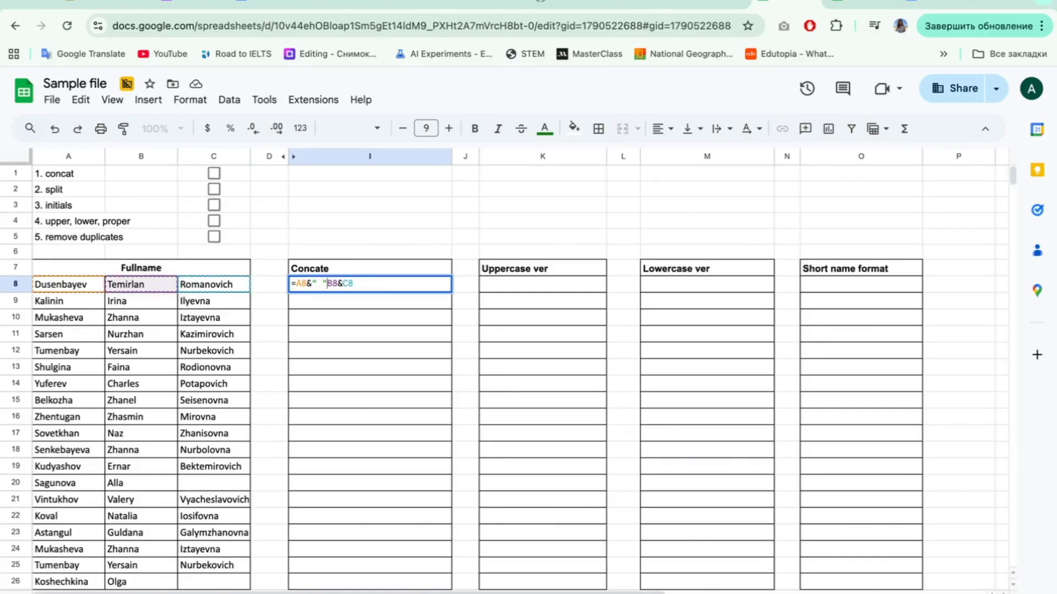
type(" &")
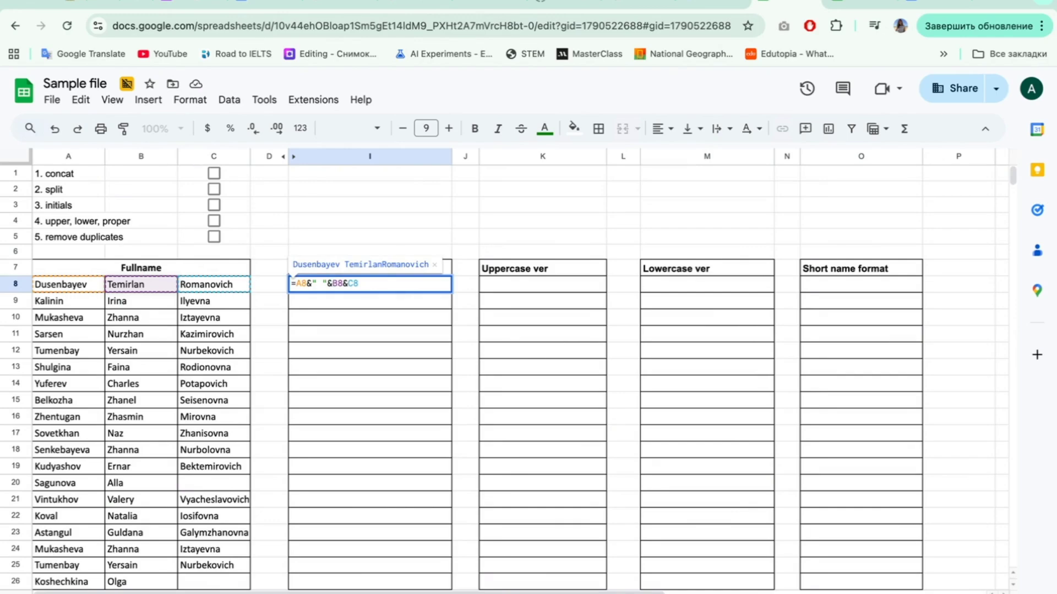
left_click(348, 284)
type("\" \"")
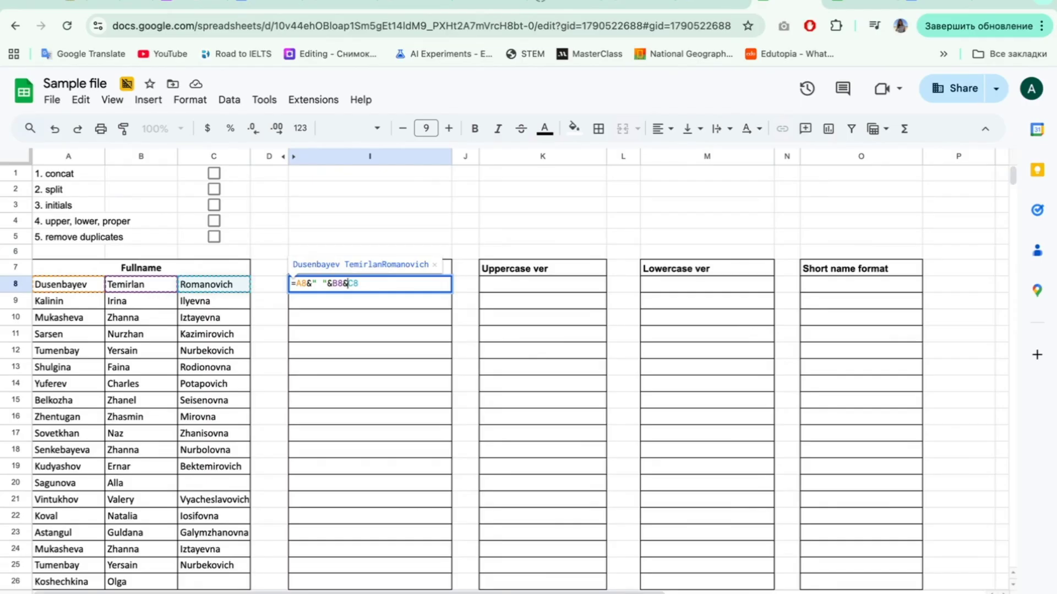
type("&")
key("Return")
left_click(448, 288)
left_click_drag(451, 292, 447, 450)
- Convert the concatenated name to capitals in the Uppercase ver cell K8 with =UPPER(I8)
left_click(532, 289)
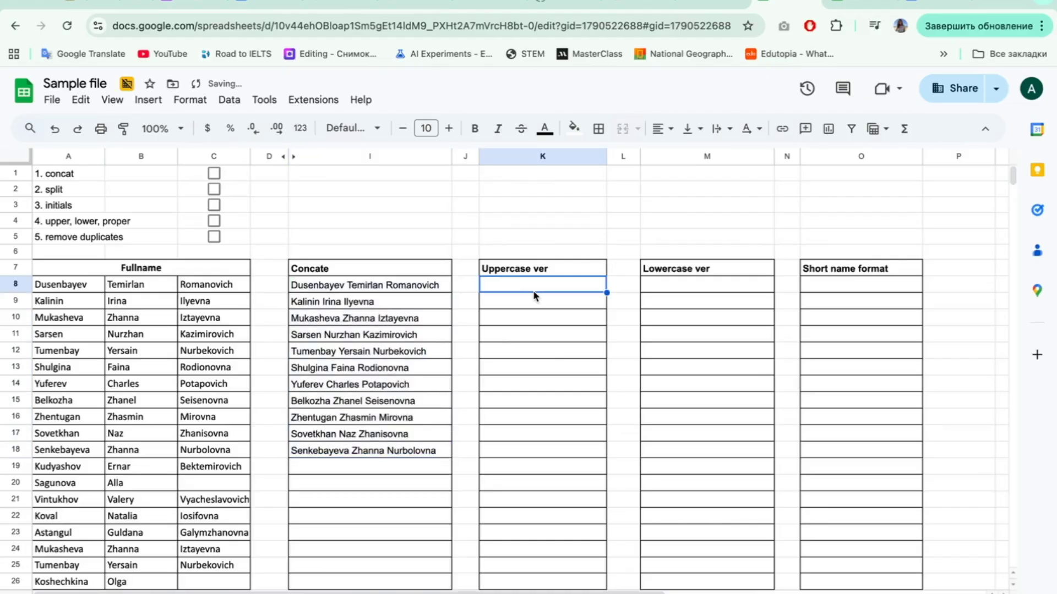
type("=upp")
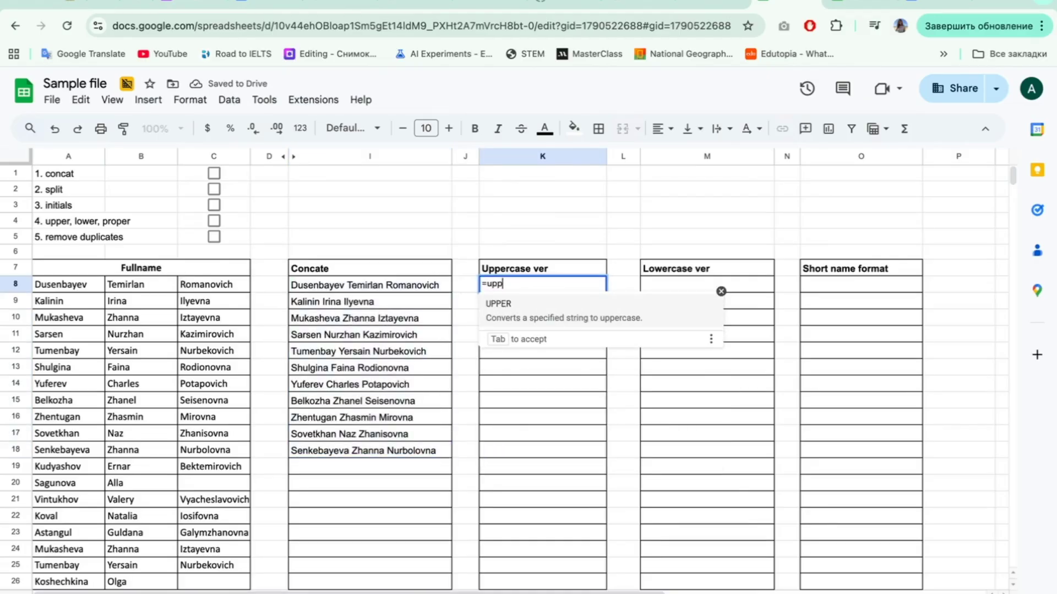
key("Tab")
left_click(365, 286)
type(")")
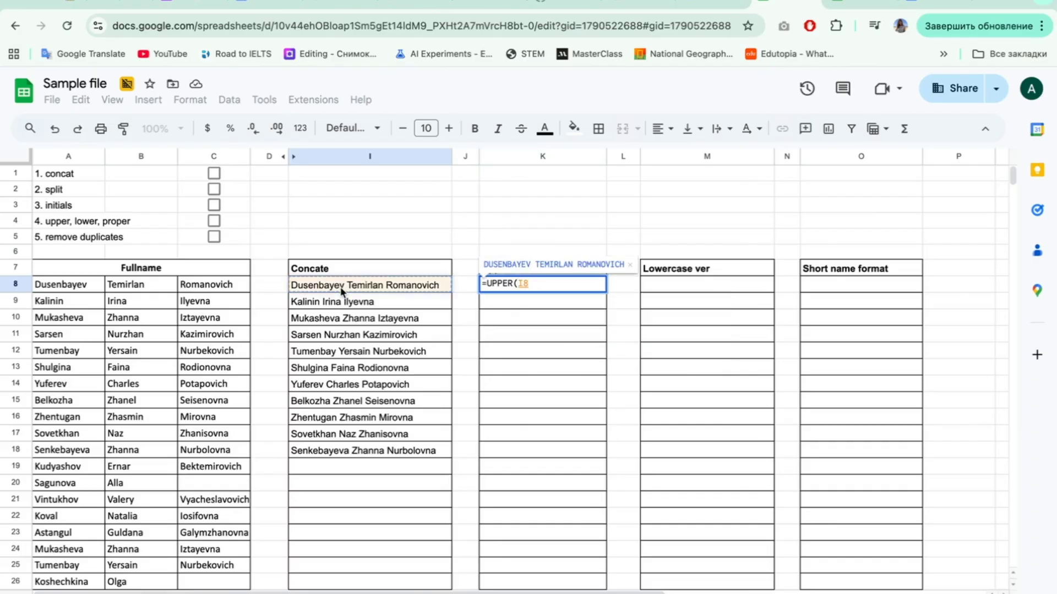
key("Return")
- Convert the uppercase name in K8 to small letters in the Lowercase ver cell M8 with the LOWER function
left_click(682, 290)
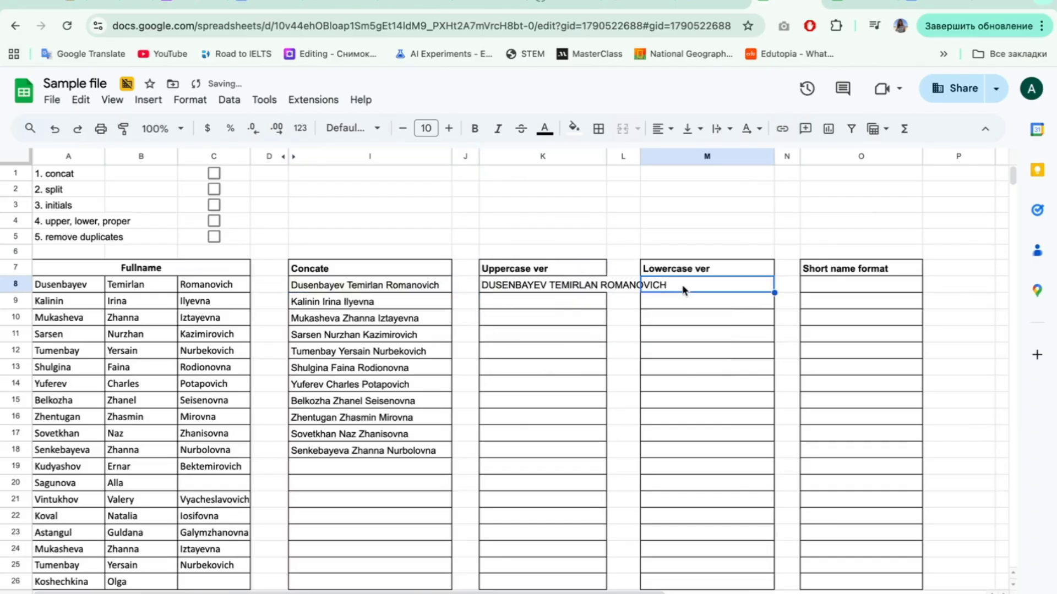
type("=low")
key("Tab")
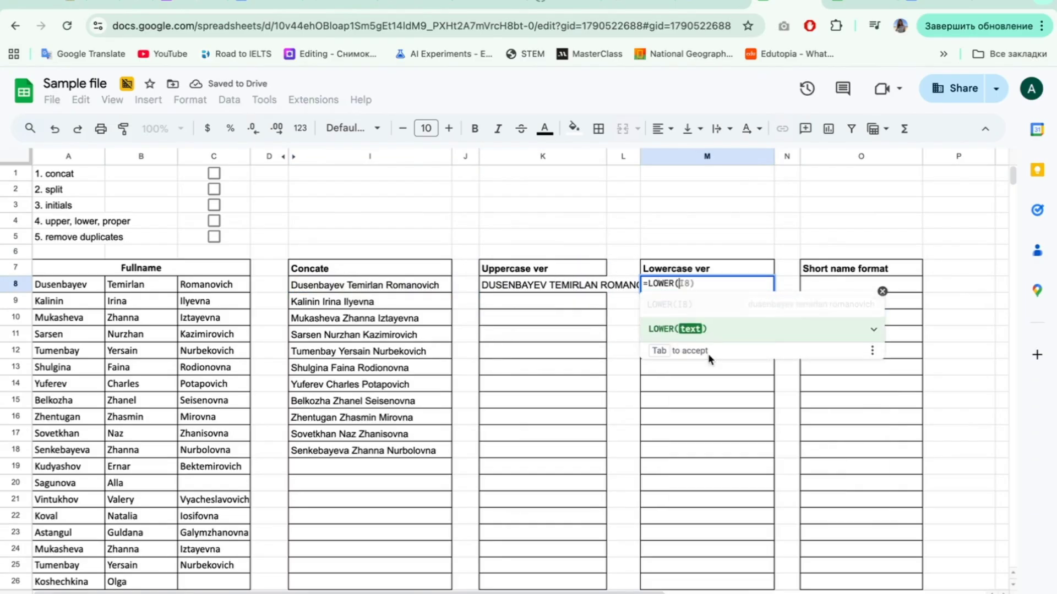
left_click(565, 286)
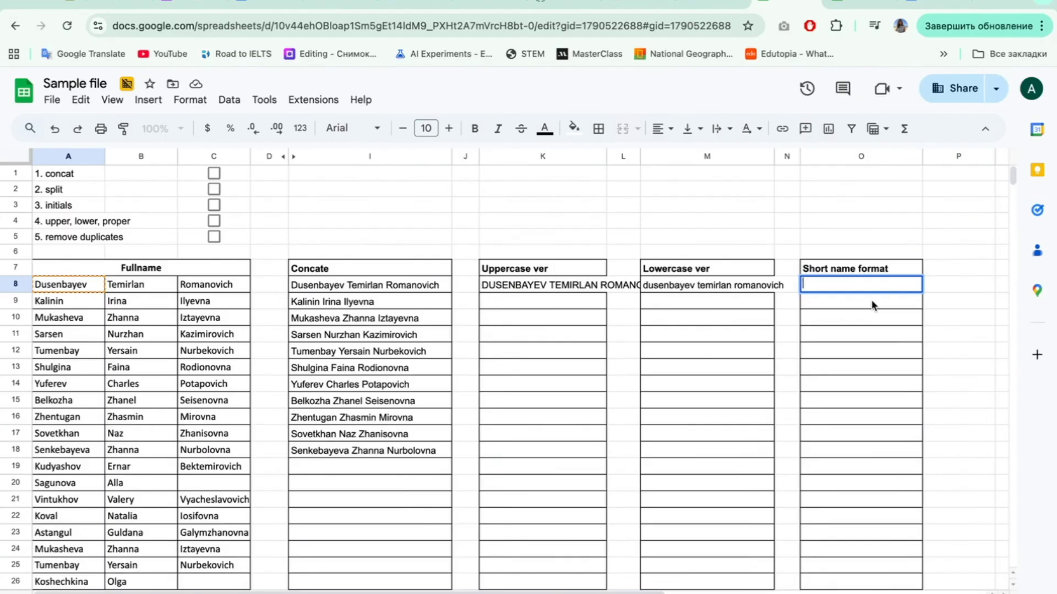
- Combine the surname with the first letter of B8 in the Short name format cell O8 using =A8&LEFTB(B8,1)
type("=")
left_click(63, 287)
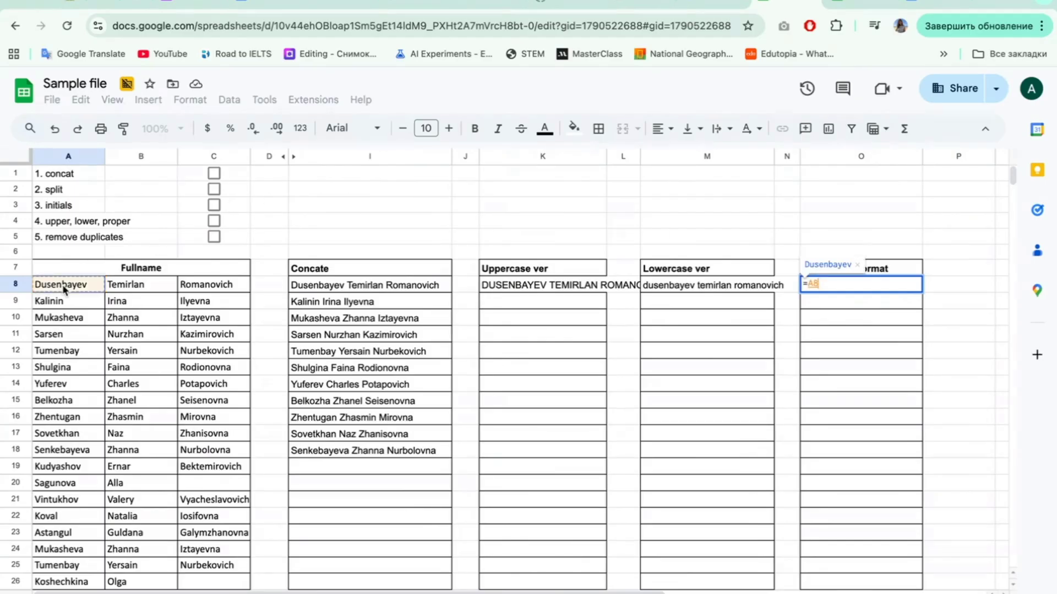
type("&")
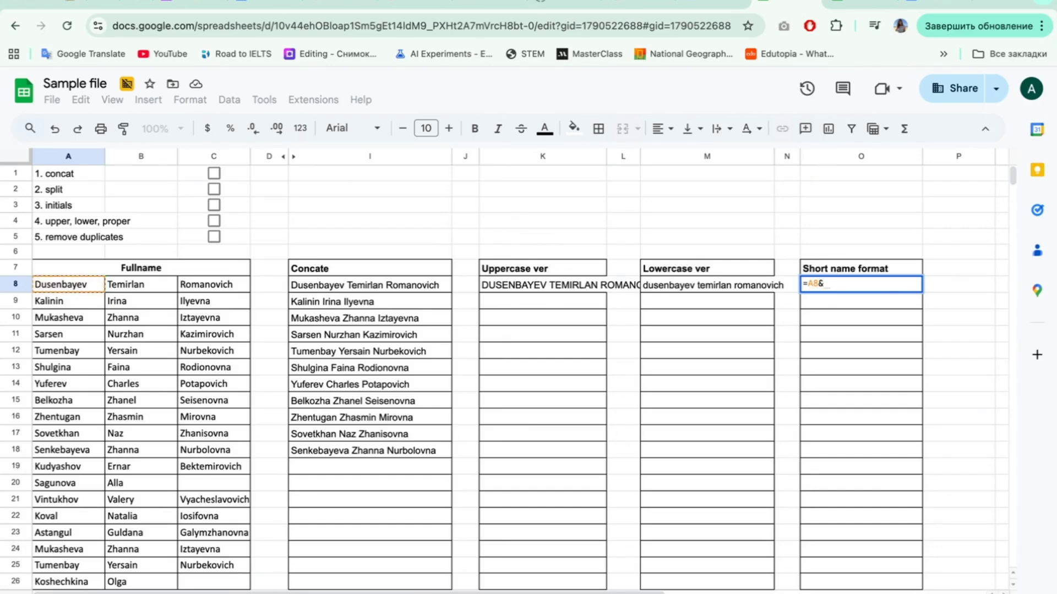
type("leftb")
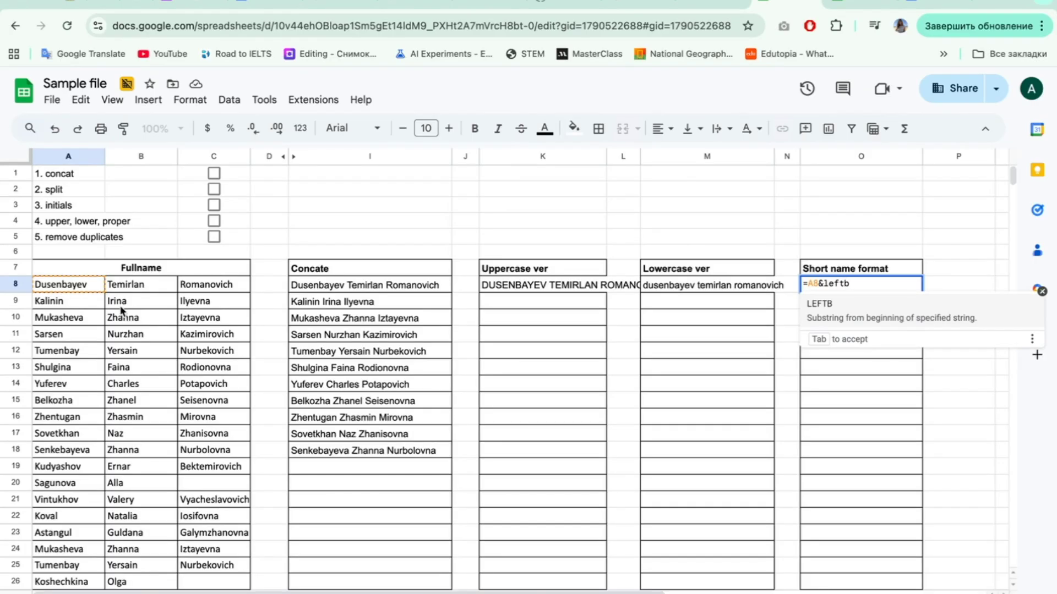
left_click(831, 307)
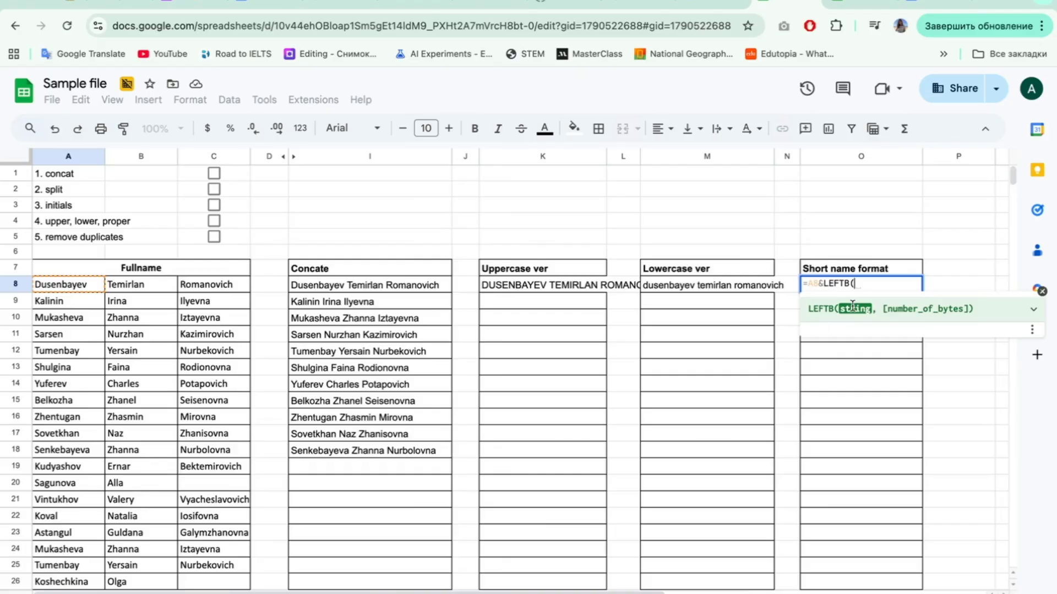
left_click(134, 289)
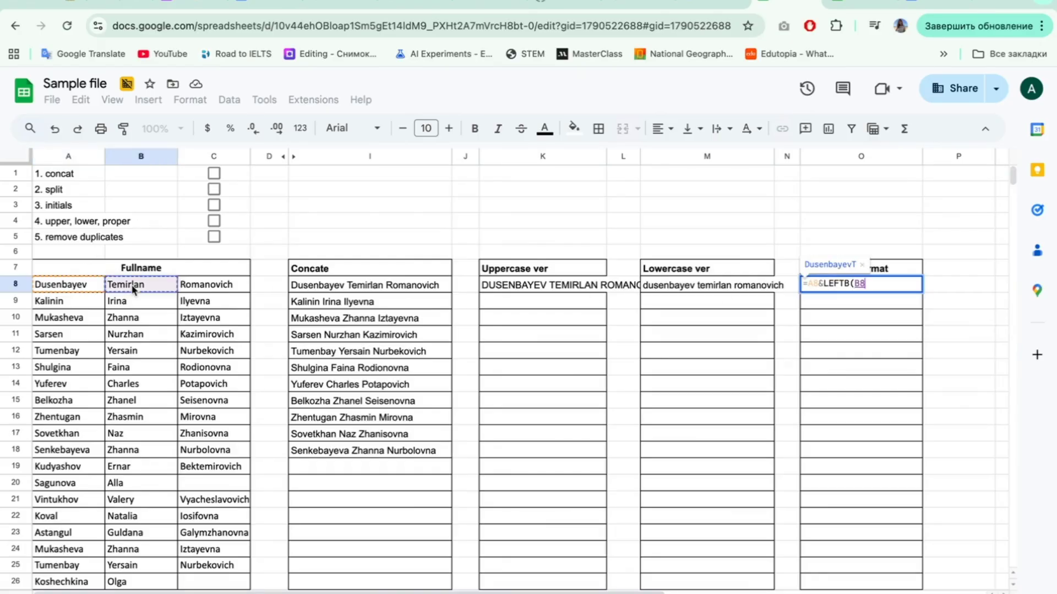
type(",")
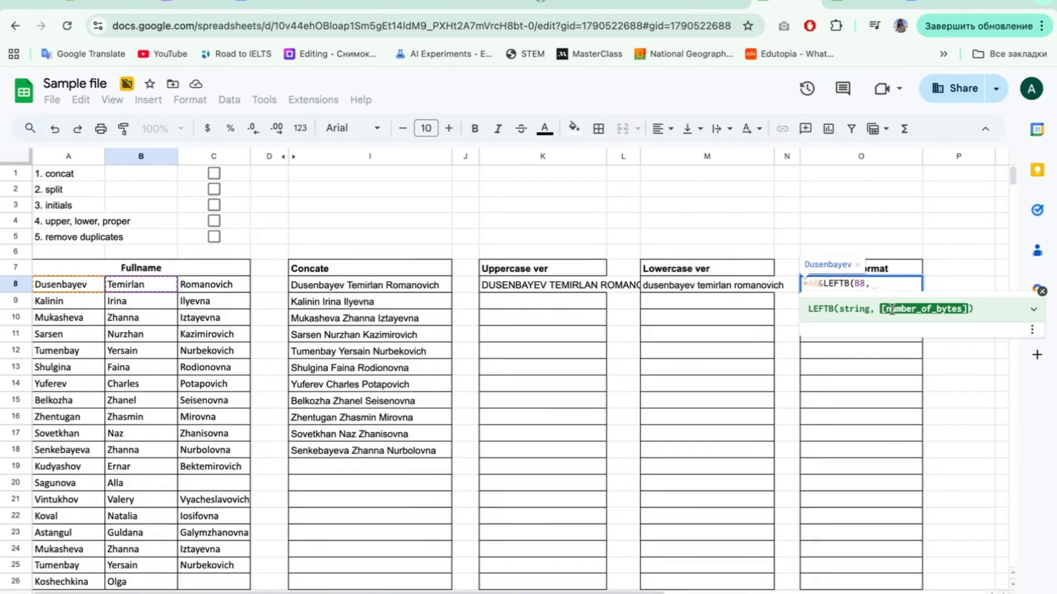
type("1")
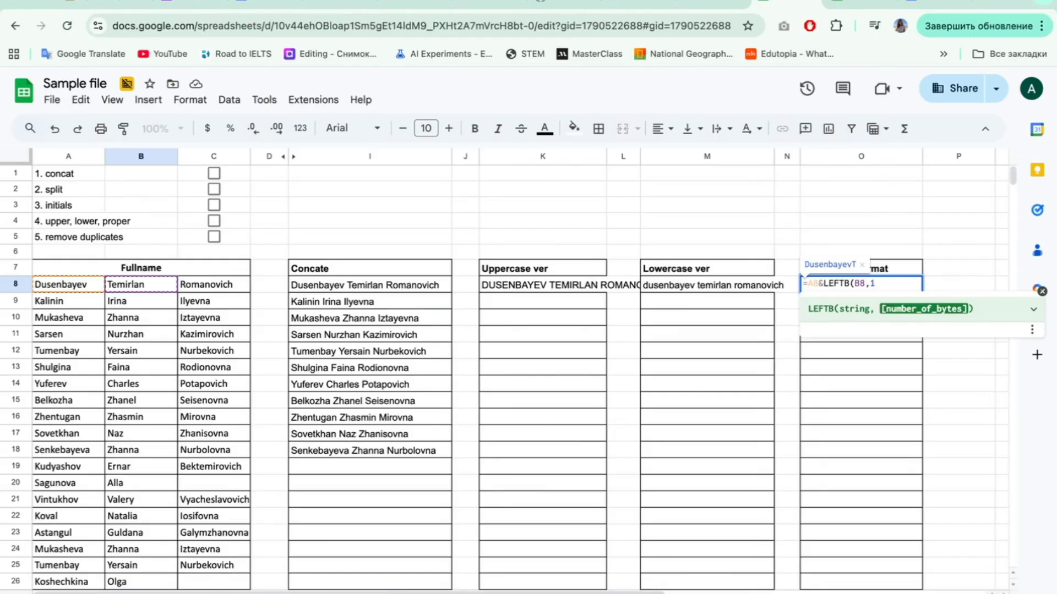
key("Return")
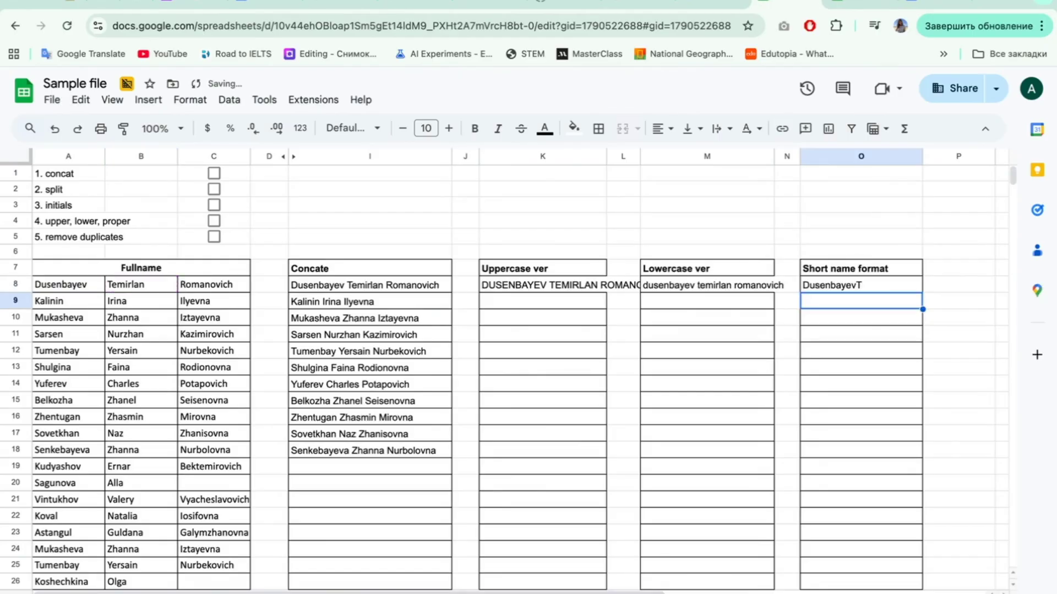
- Insert a space between surname and initial in O8, making the formula =A8&" "&LEFTB(B8,1)
left_click(879, 287)
double_click(877, 283)
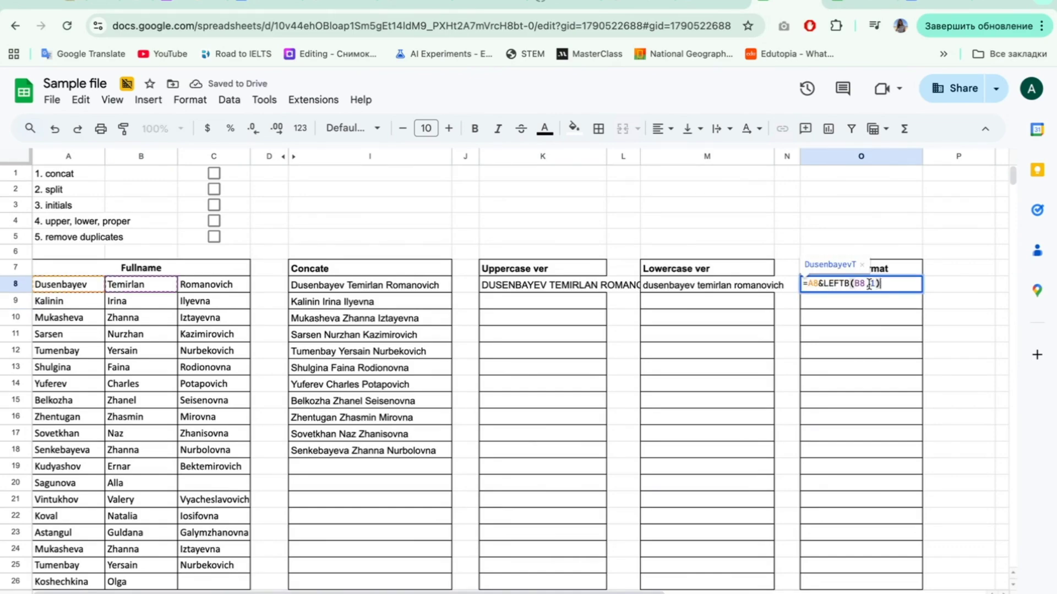
left_click(824, 281)
type("\" ")
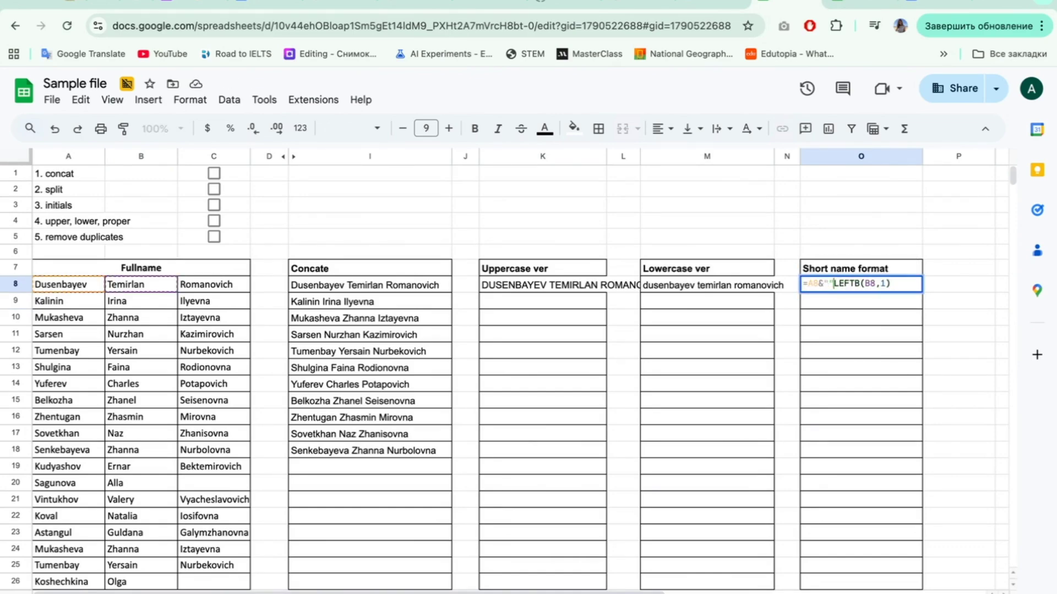
type("\"&")
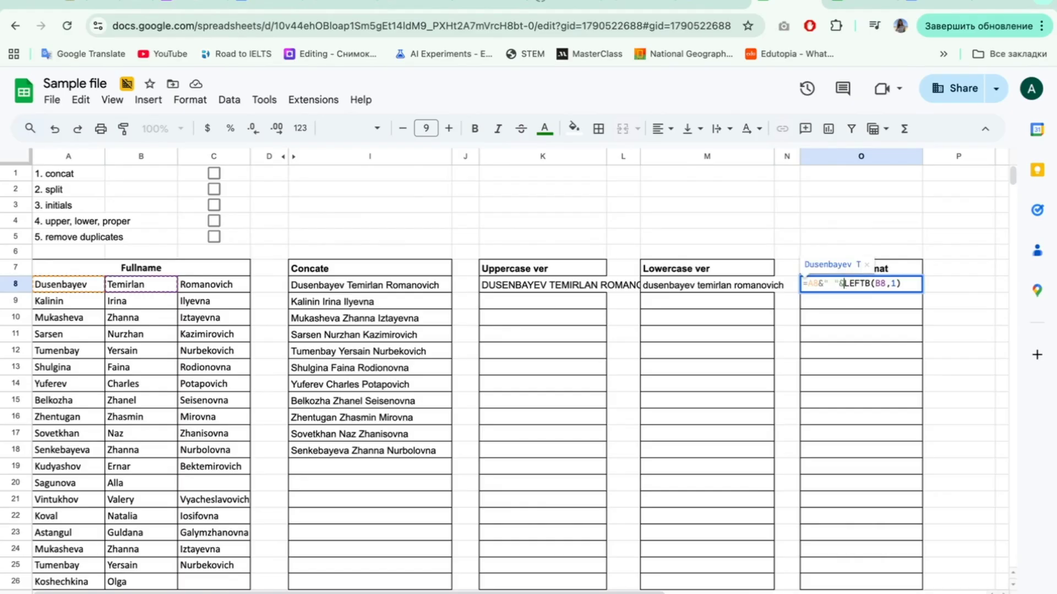
key("Return")
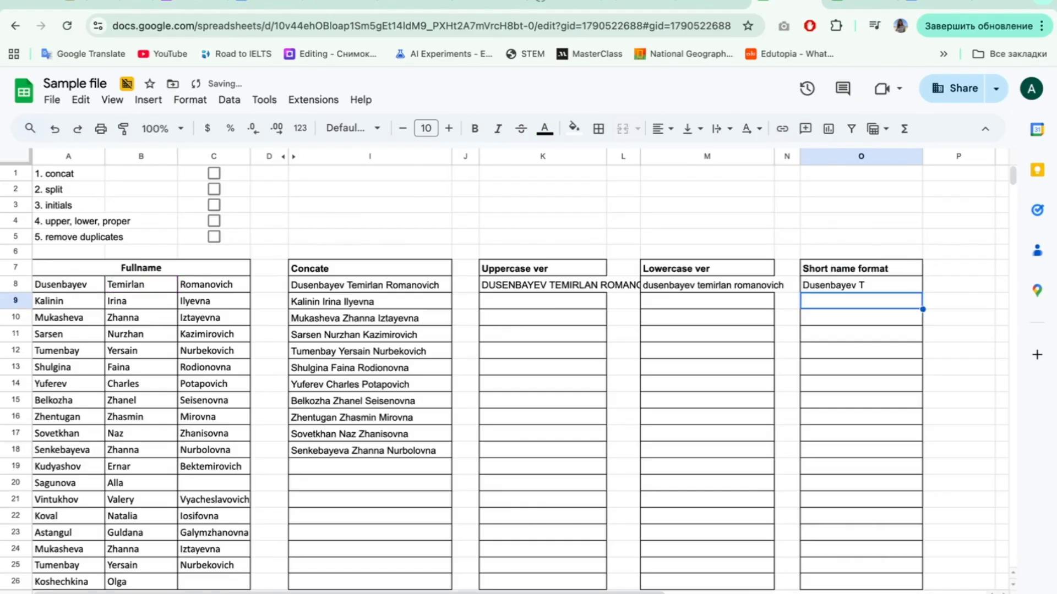
- Append a period after the initial in O8 by adding &"." to the end of the formula
double_click(873, 287)
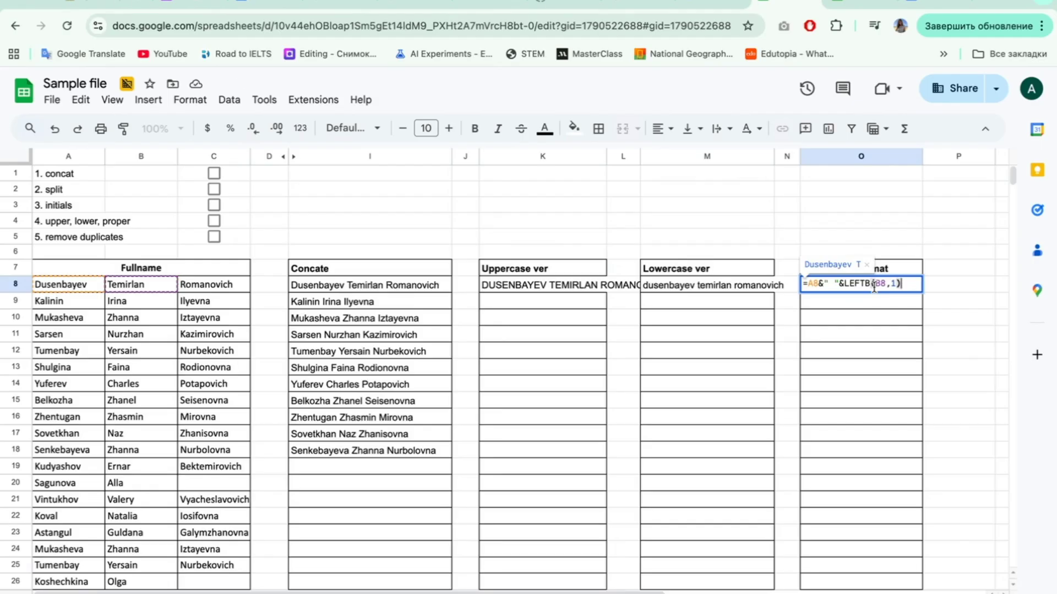
type("&\"")
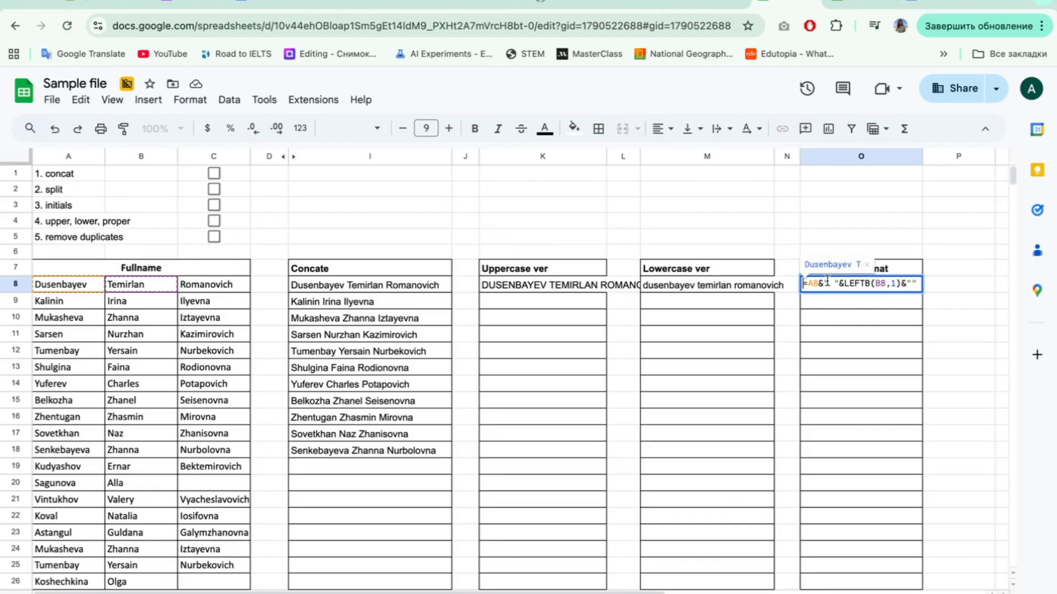
type(".\"")
key("Return")
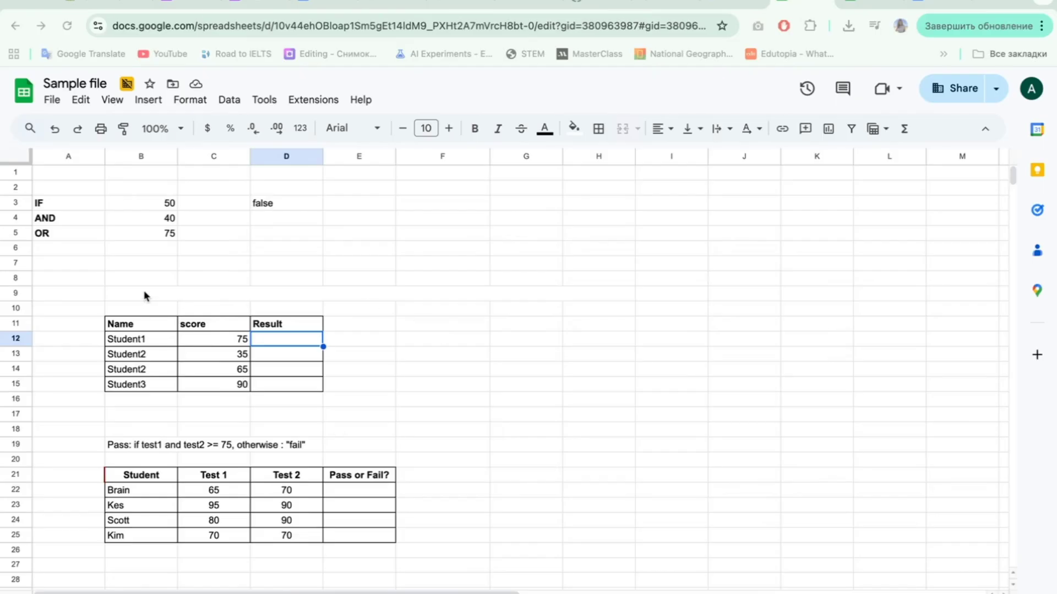
- Begin an IF formula in Result cell D12 that tests whether the score in C12 is >=75
left_click(159, 128)
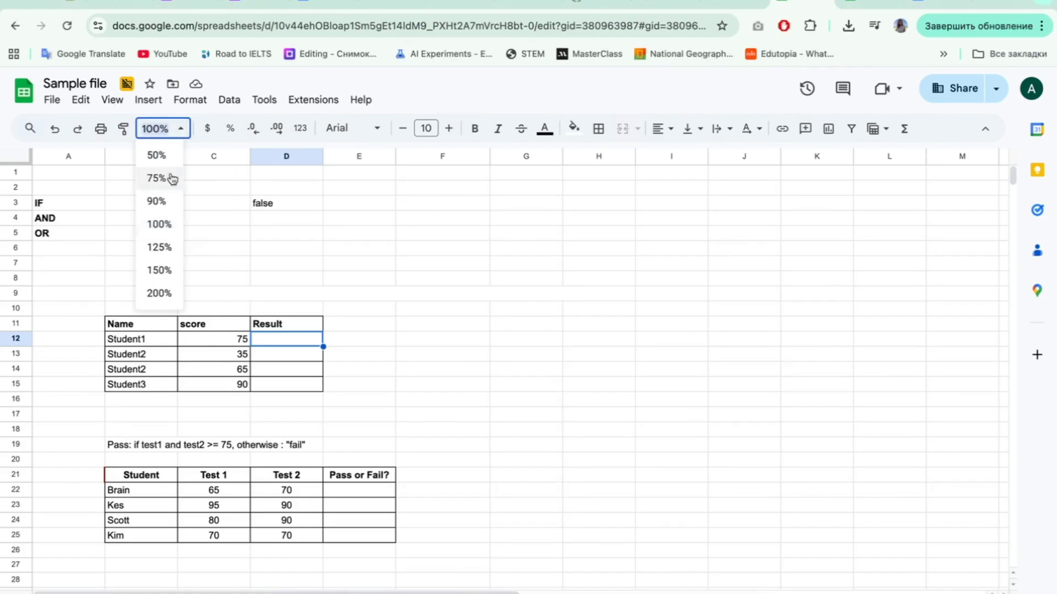
left_click(159, 270)
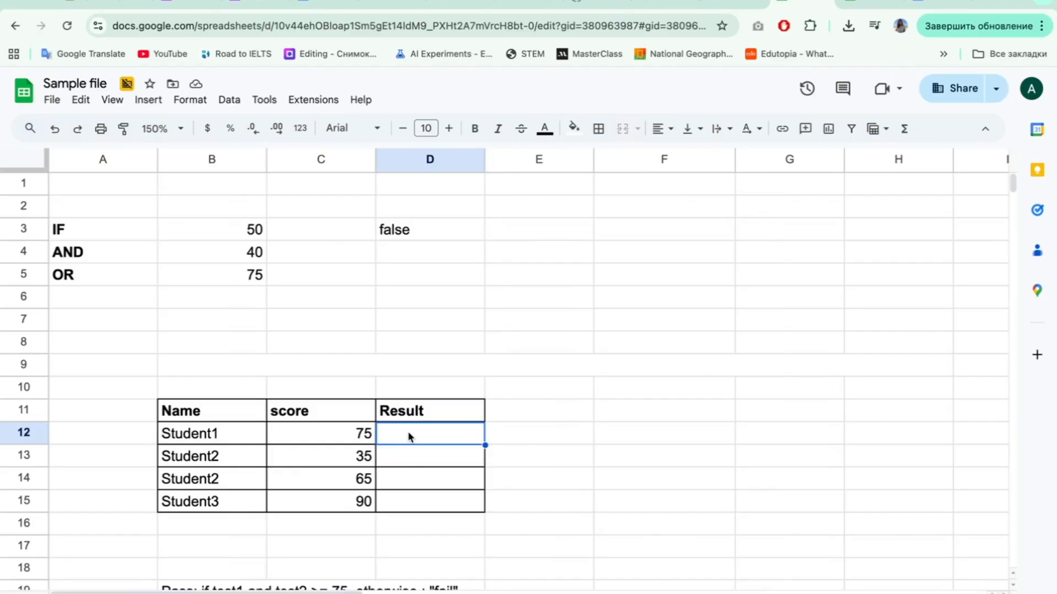
left_click(341, 448)
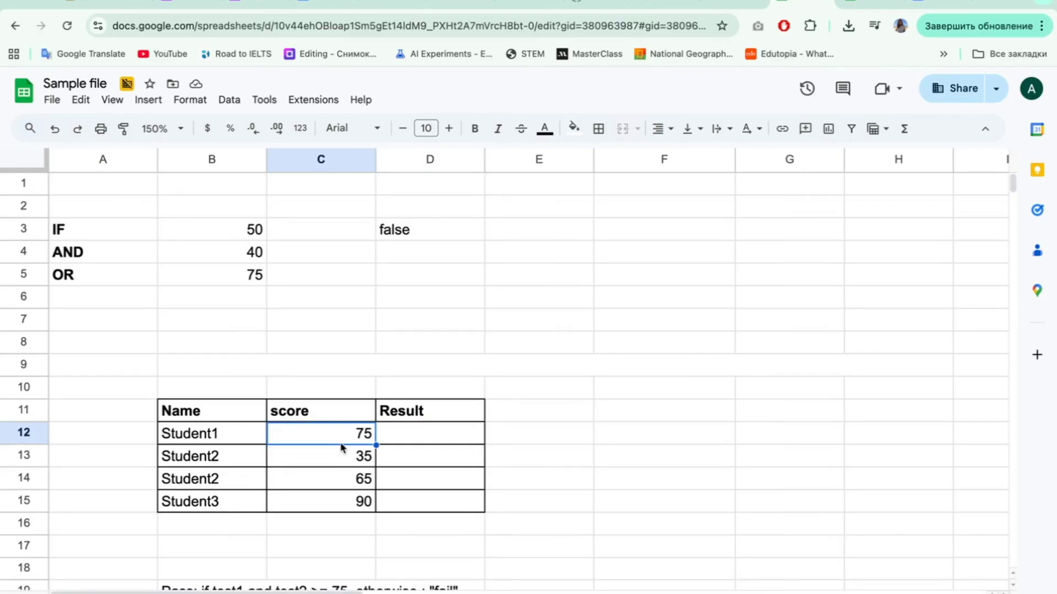
left_click(393, 442)
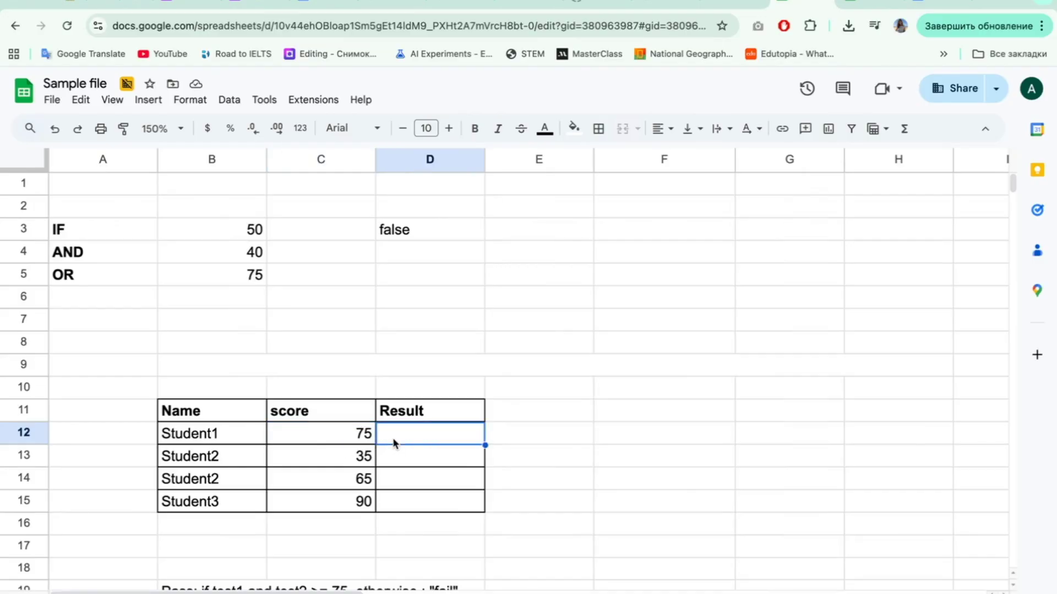
type("=if")
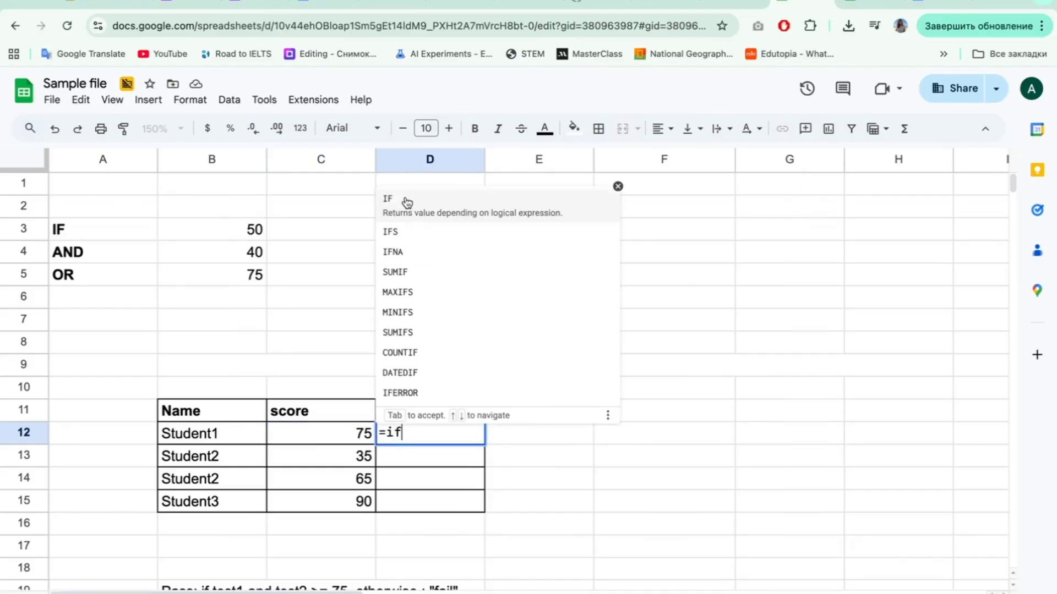
left_click(406, 202)
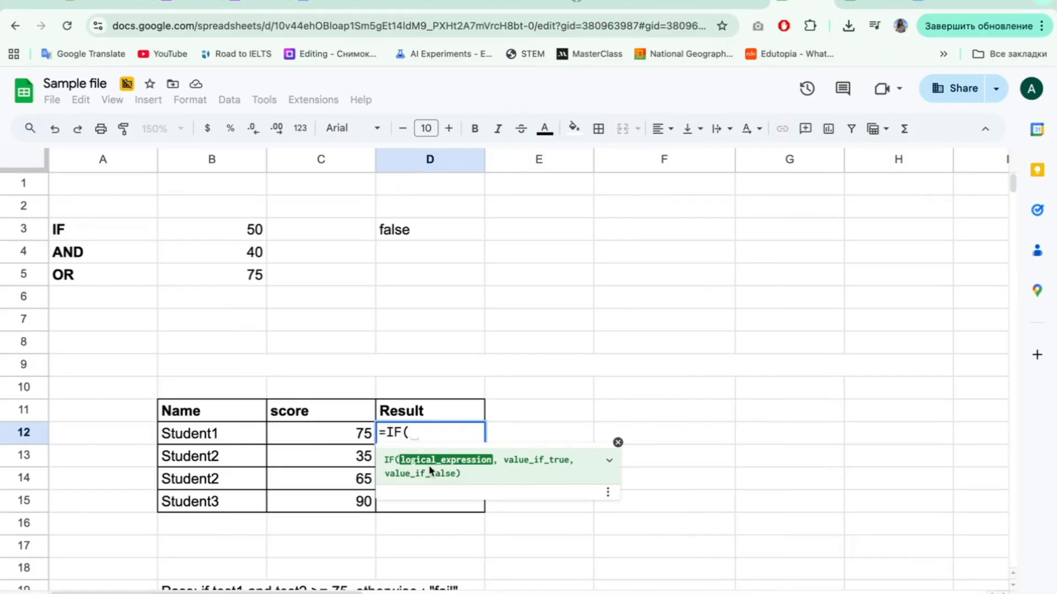
left_click(334, 434)
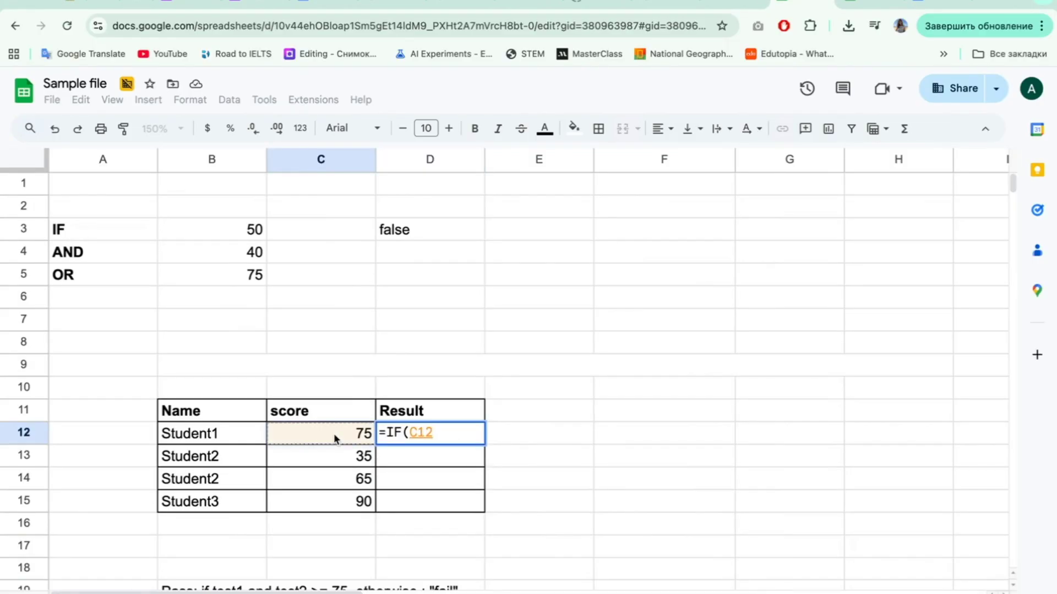
type(">=75,")
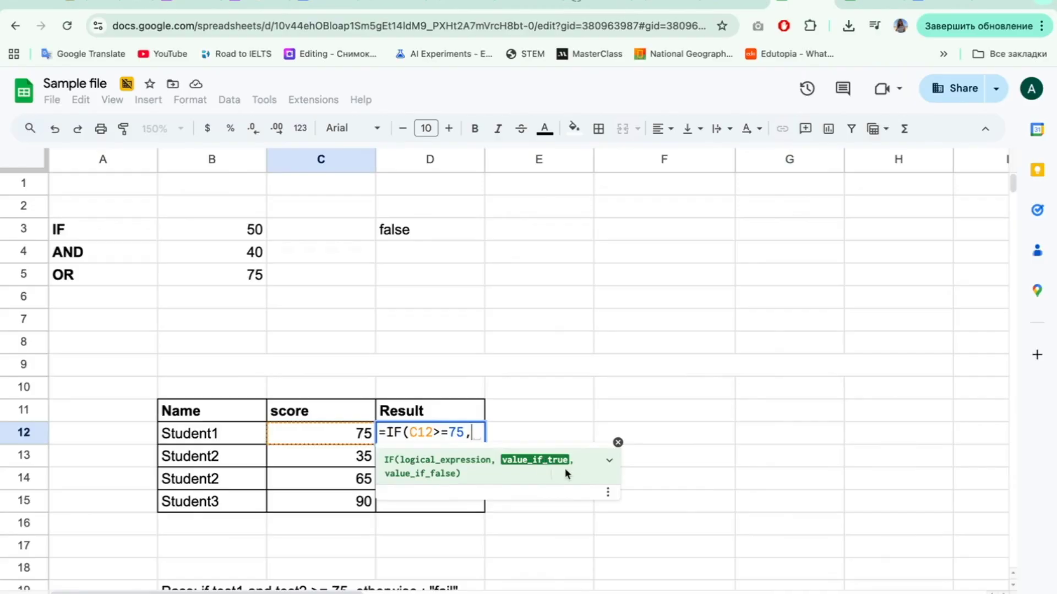
- Complete the D12 formula with "pass" and "fail" as its two outcomes and autofill it down the Result column
type("\"pass")
type(",")
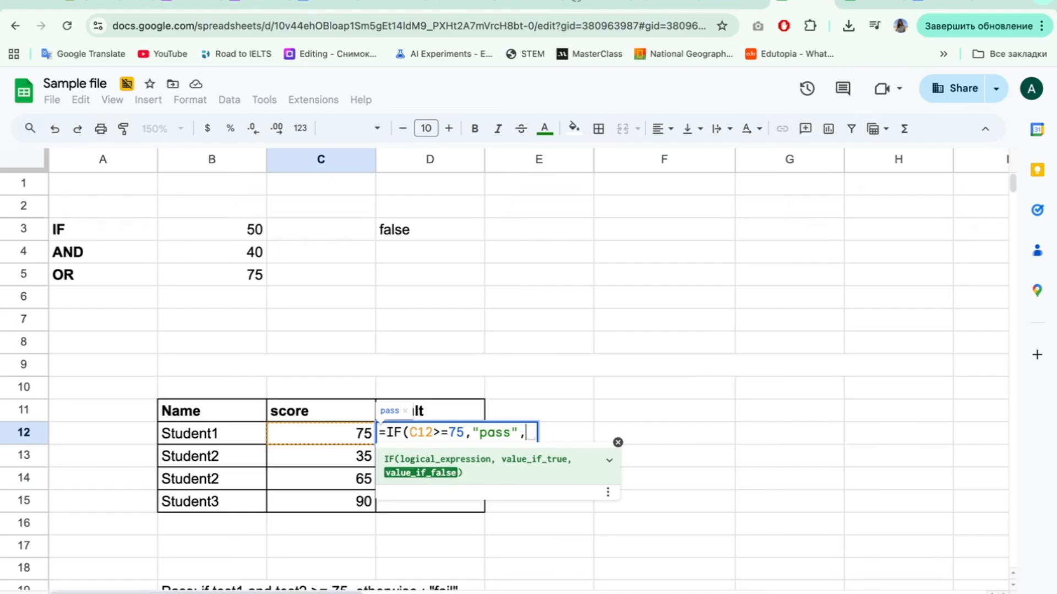
type("\"\"")
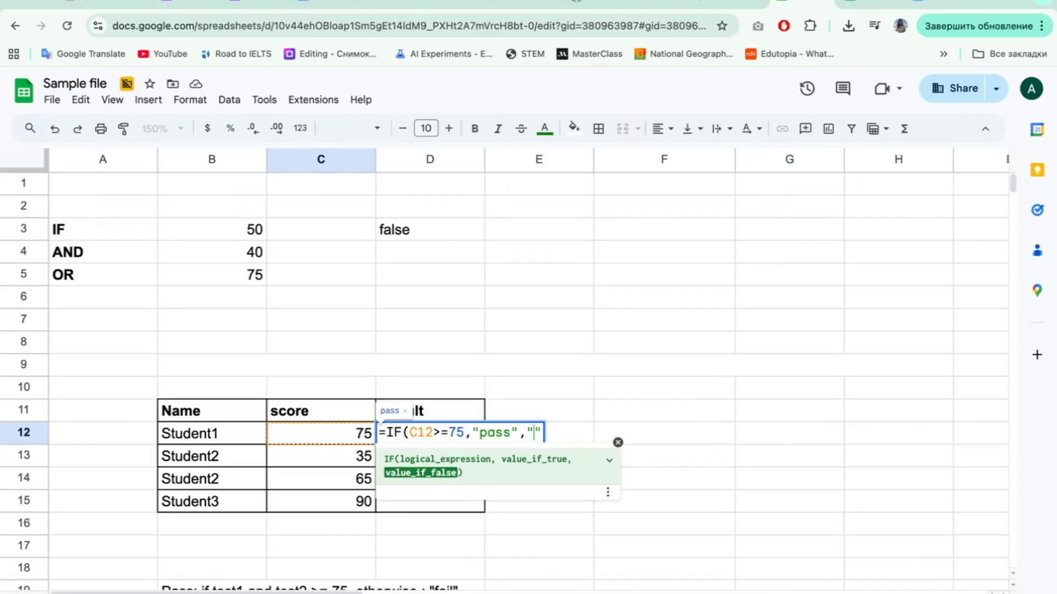
type("fail")
key("Return")
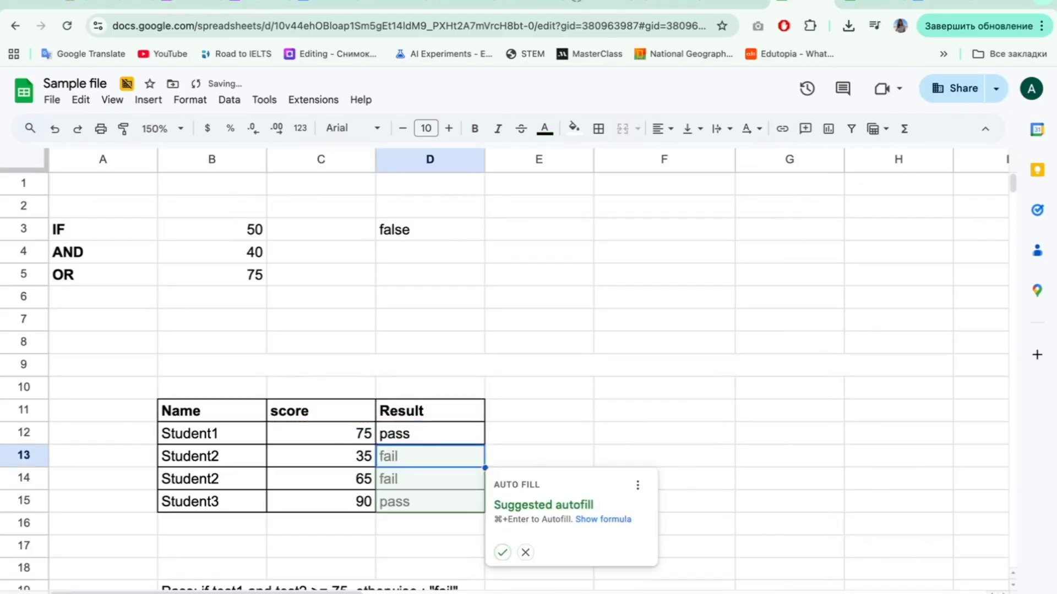
left_click(504, 553)
- Begin an IF formula in Pass or Fail? cell E22 with the conditions C22>=75 and D22>=75
scroll(330, 419, "down", 5)
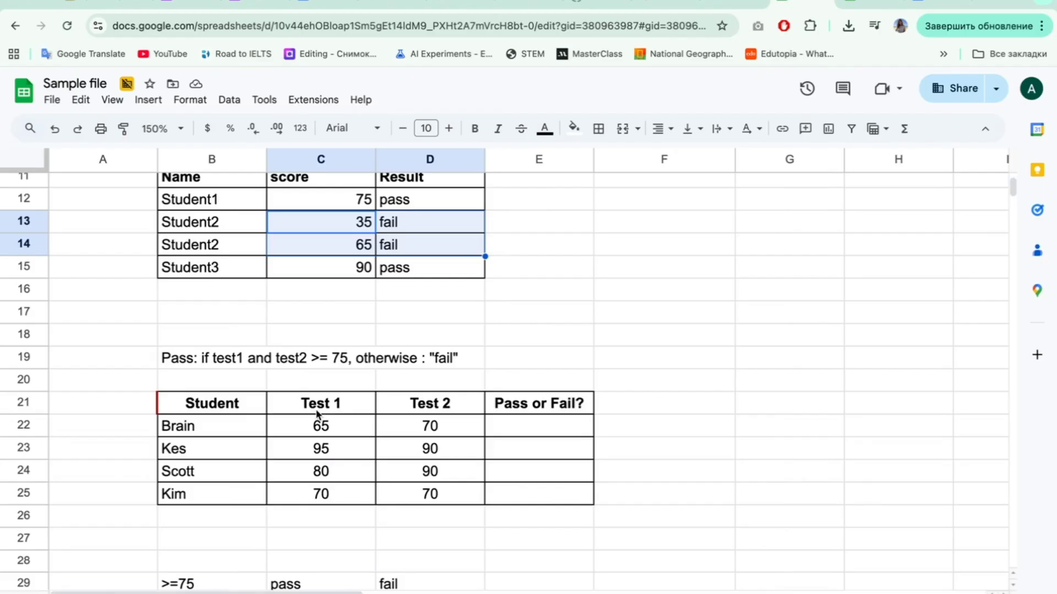
left_click_drag(317, 416, 467, 494)
left_click(537, 426)
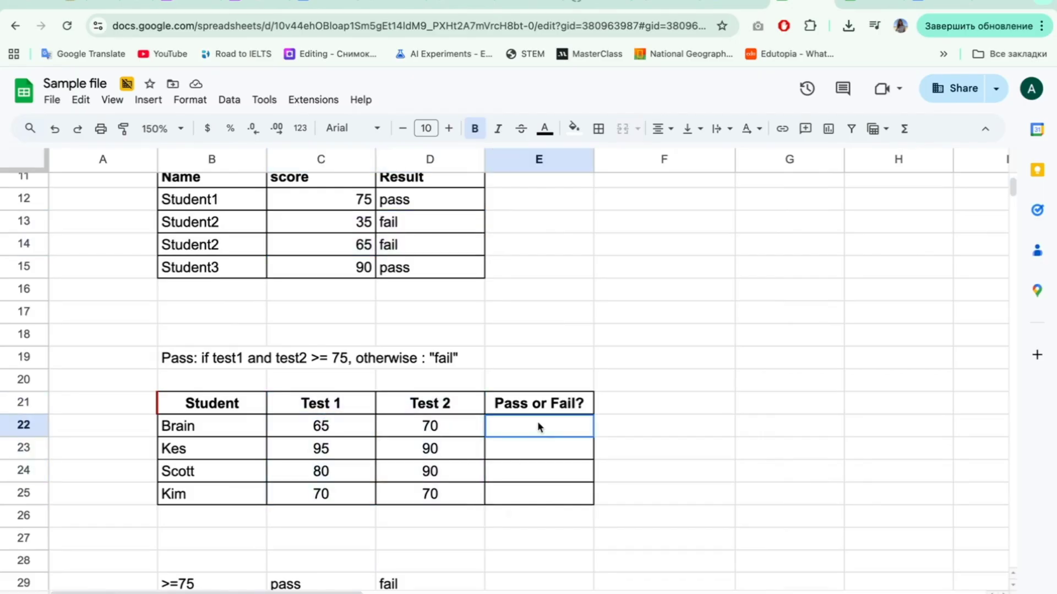
left_click(205, 362)
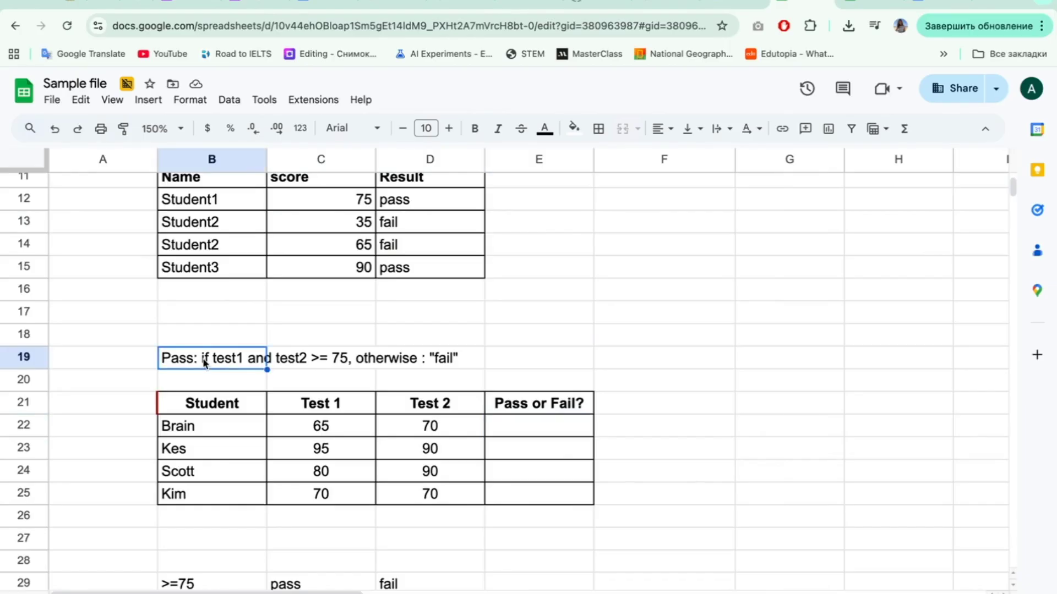
left_click(497, 427)
type("=if")
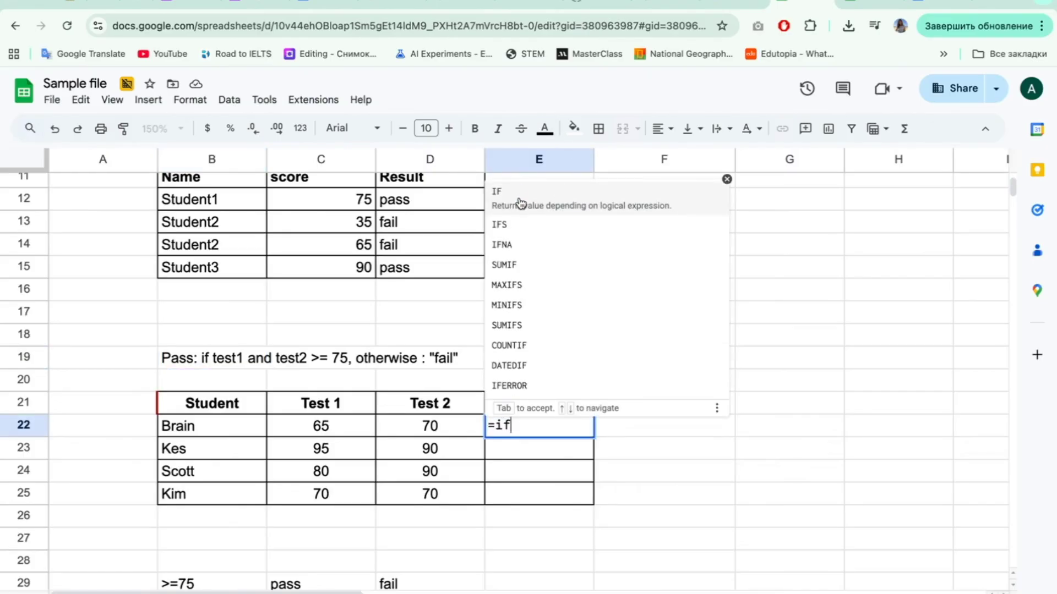
left_click(521, 201)
left_click(329, 429)
type(">=7")
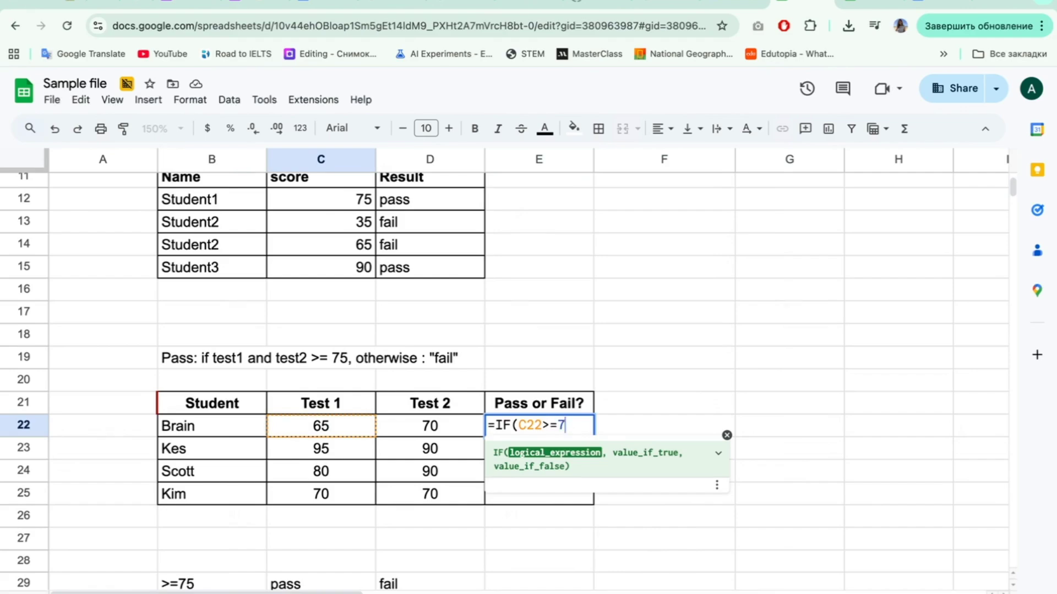
type("5,")
left_click(398, 424)
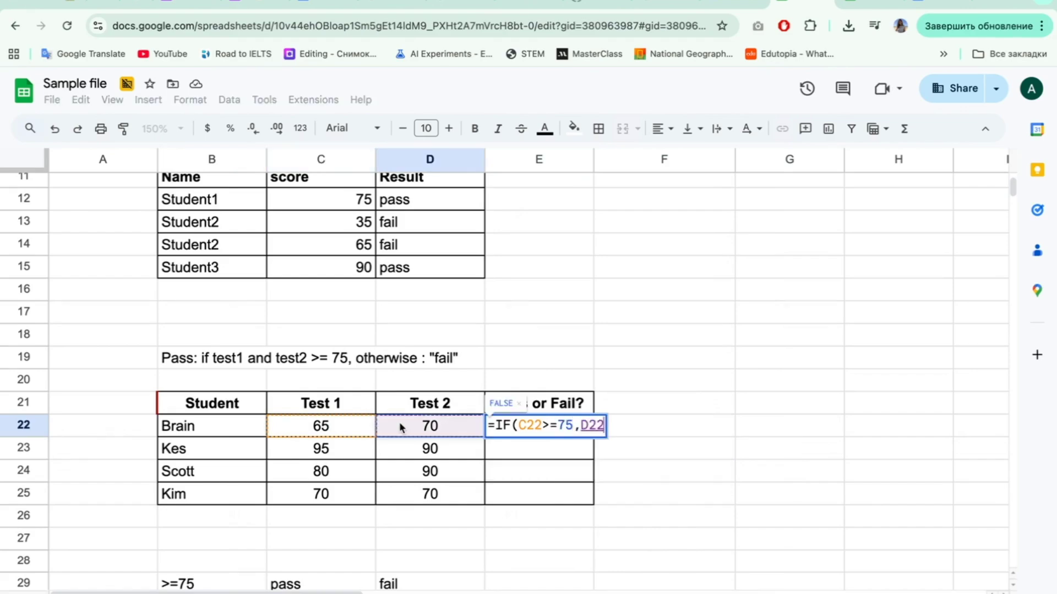
type(">=75")
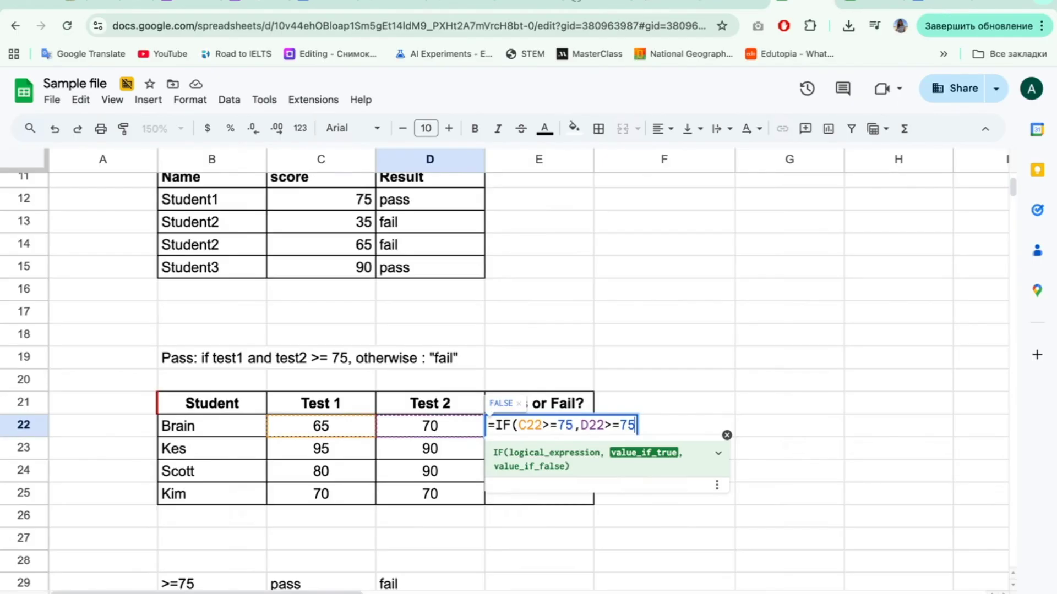
- Wrap the two test conditions in the E22 formula inside an AND function
left_click(520, 424)
type("and")
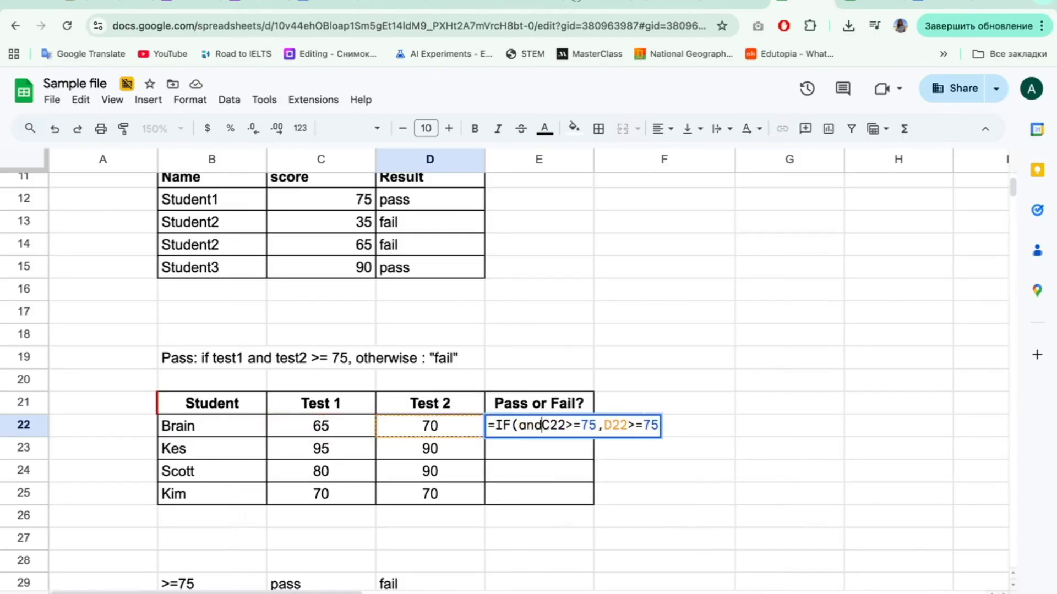
type("(")
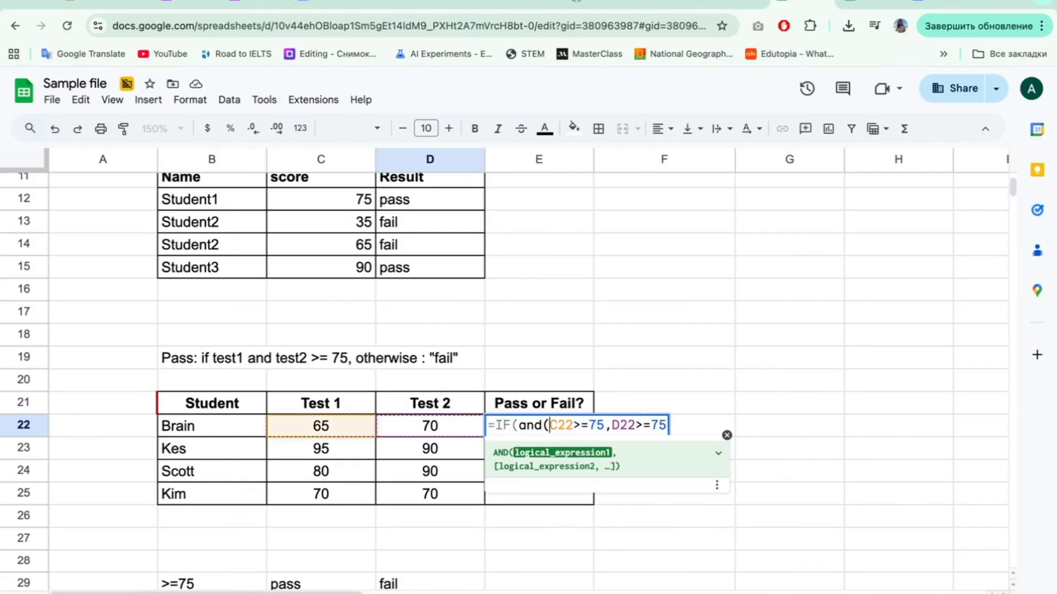
left_click(664, 424)
type("),")
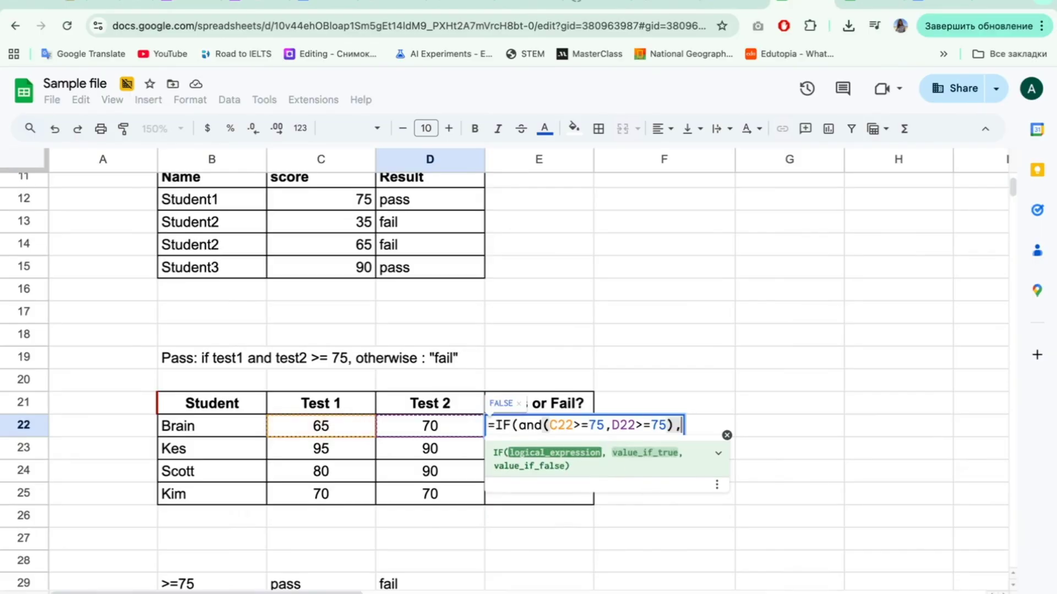
- Finish the E22 formula with "pass" and "fail" as outcomes and autofill it for the remaining students
type("\"\"")
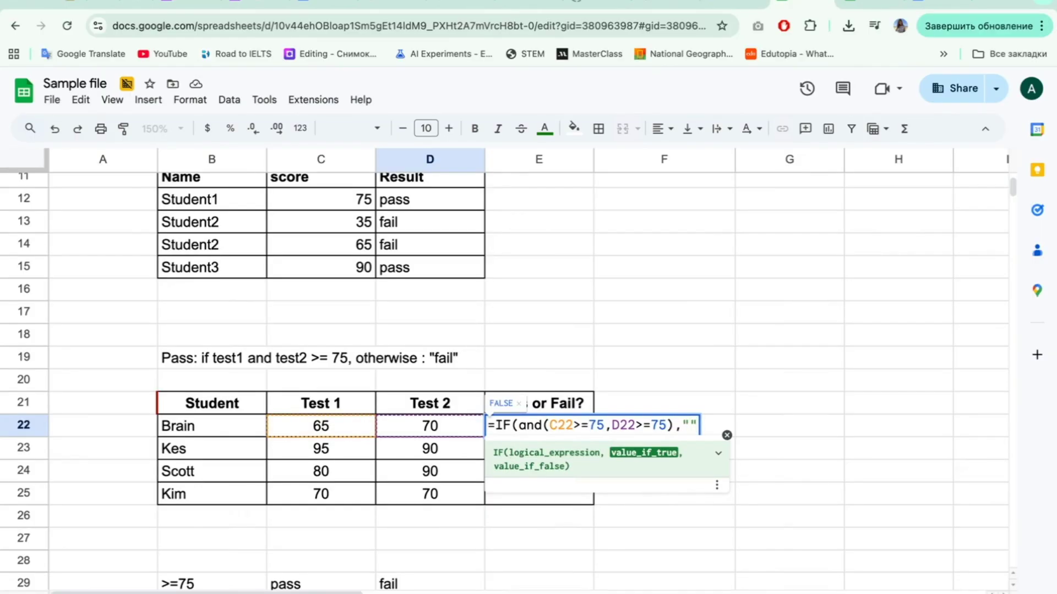
type("pass")
type(", \"")
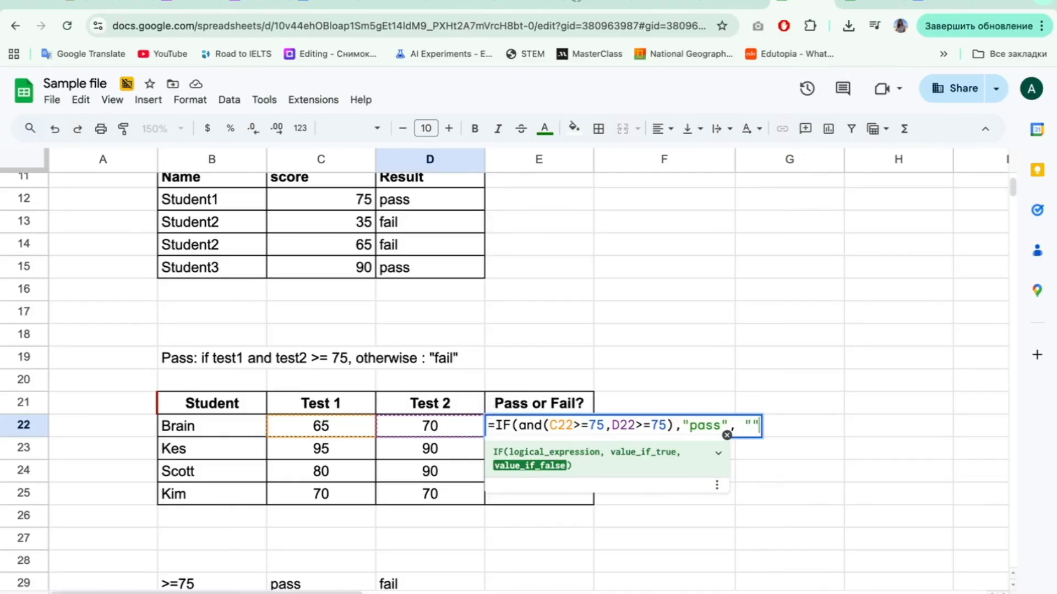
type("fail")
key("Return")
left_click(611, 545)
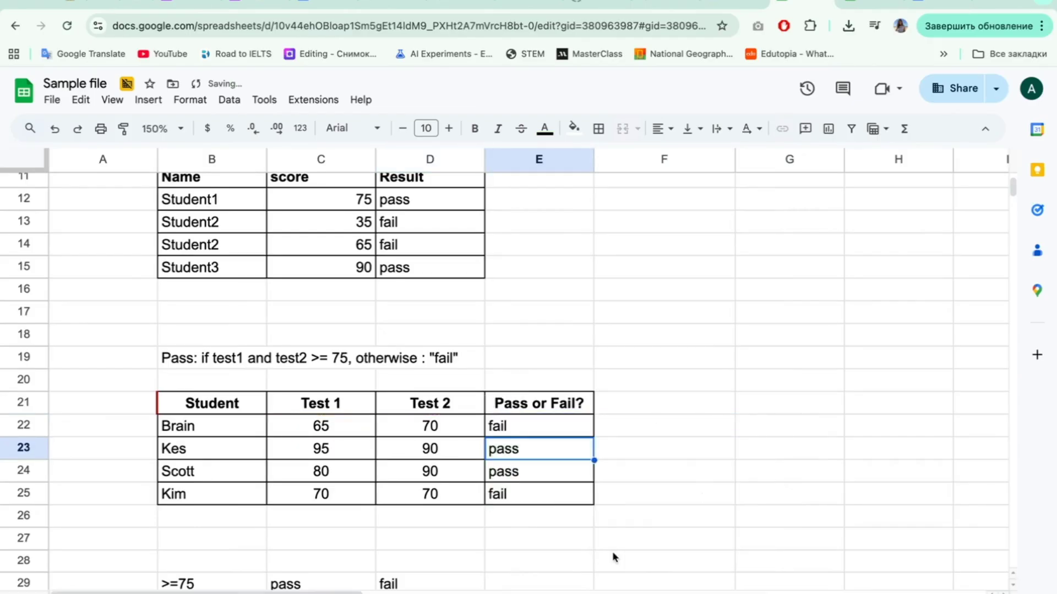
- Begin a nested IF and AND formula in Passed the course? cell F31 with the condition C31>=75
scroll(666, 502, "down", 5)
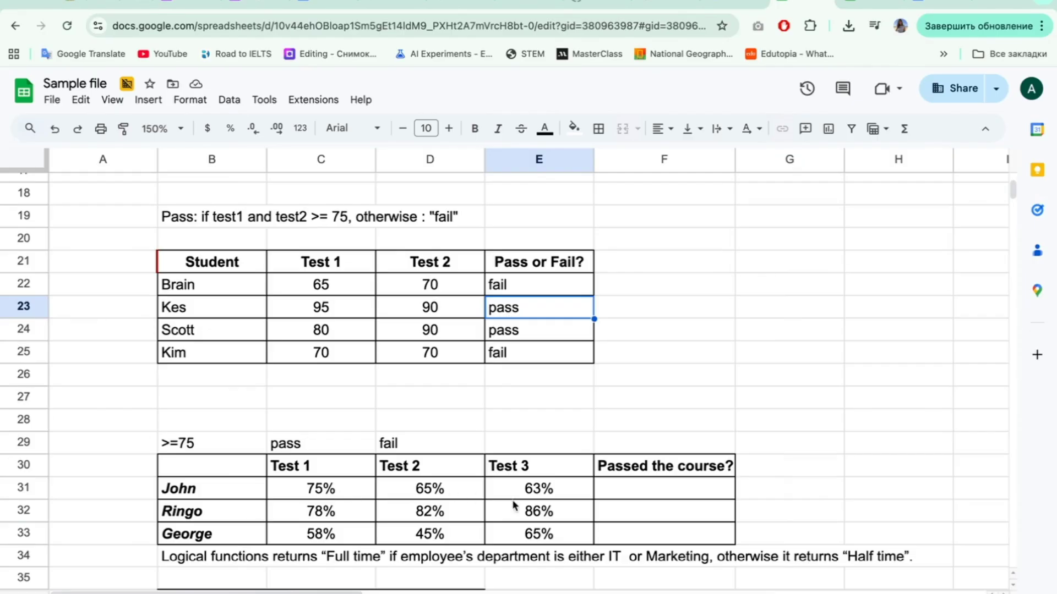
left_click(630, 495)
type("=if")
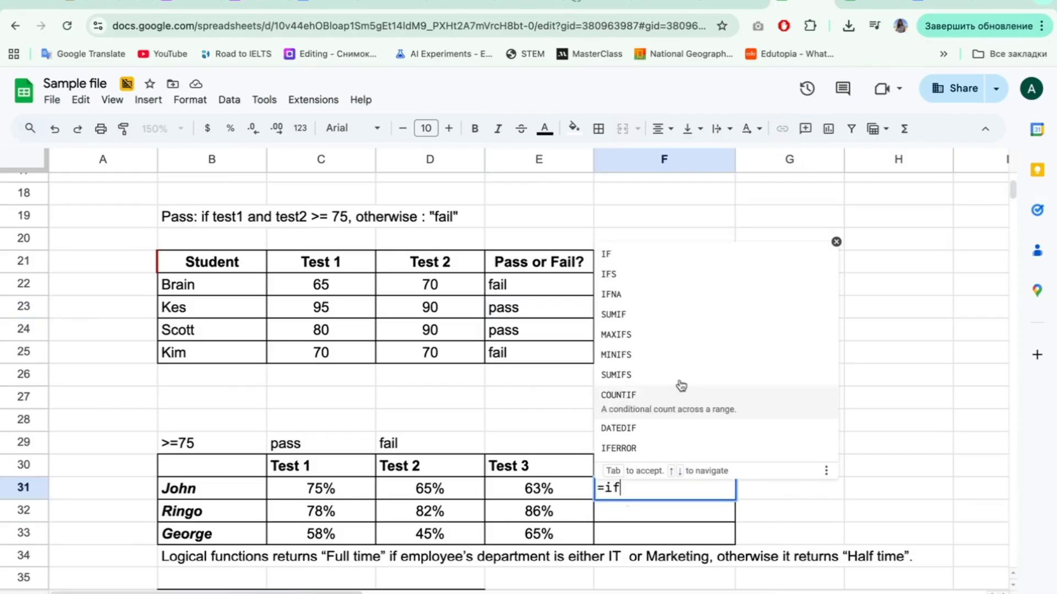
left_click(678, 256)
type("and")
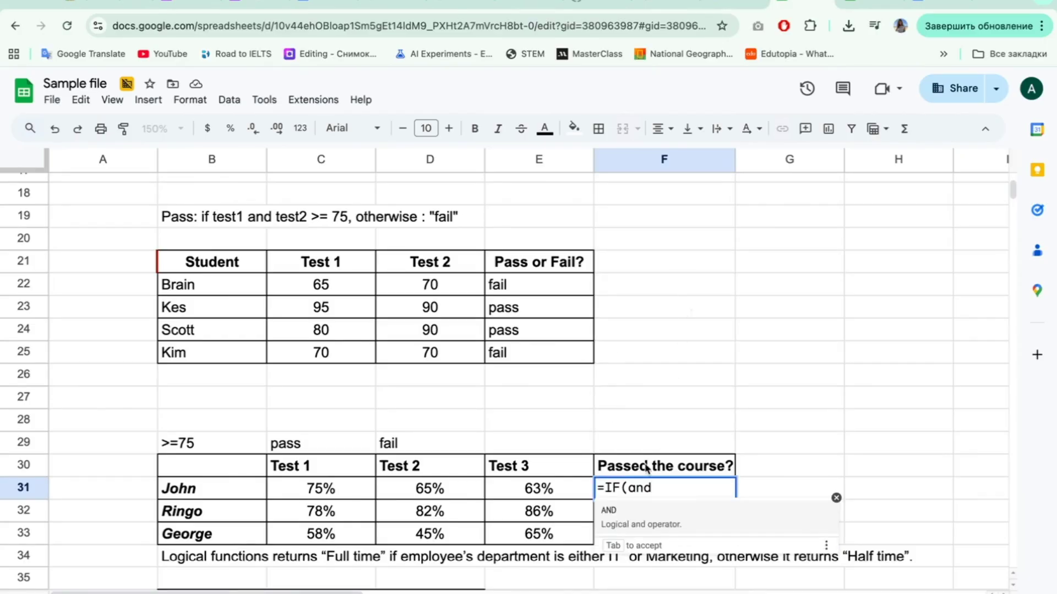
left_click(645, 523)
left_click(335, 492)
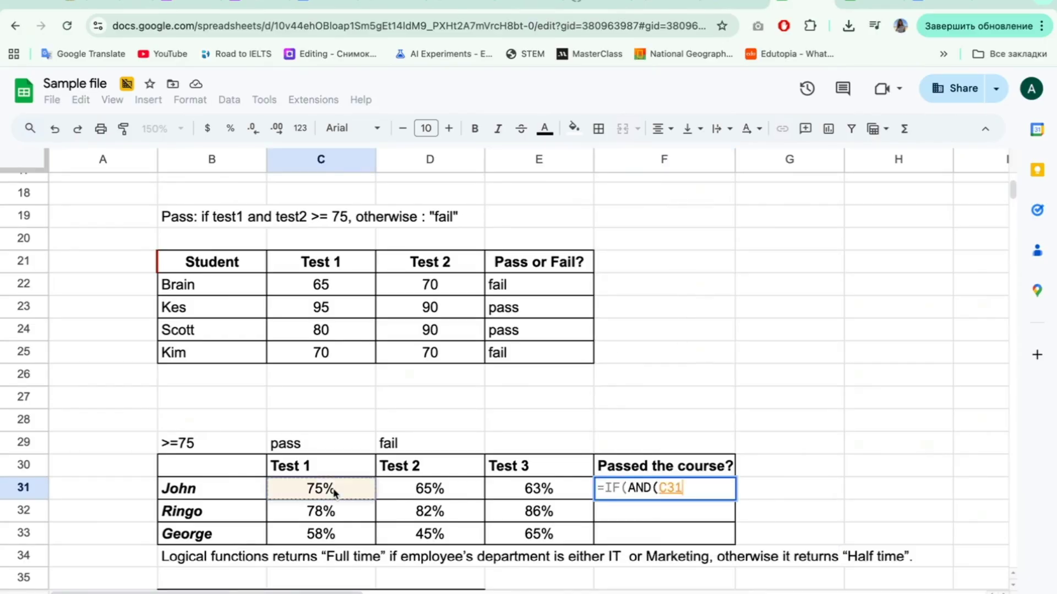
type(">=75")
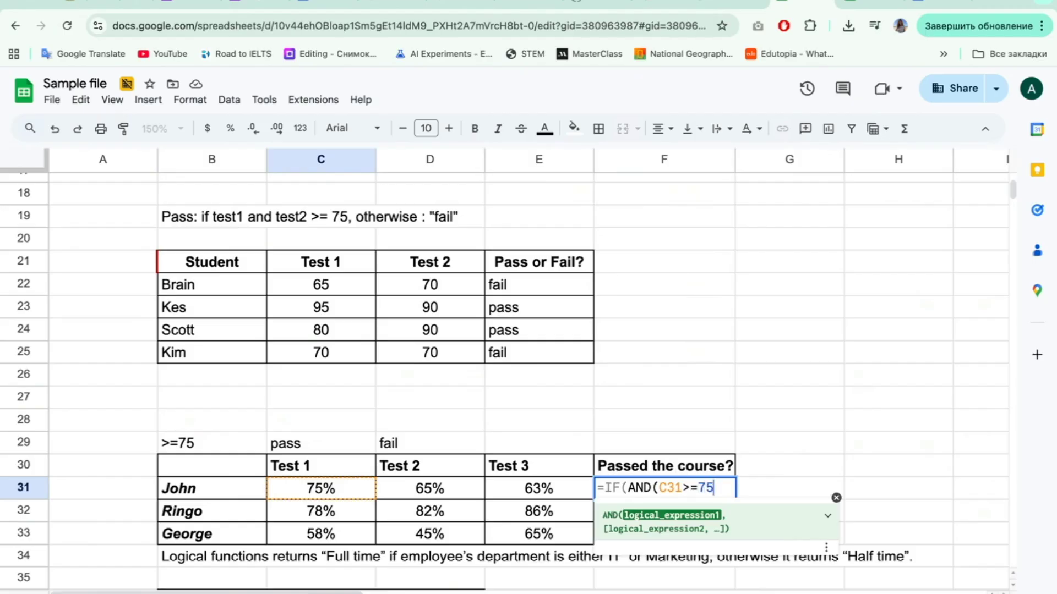
- Add the conditions D31>=75 and E31>=75 to the AND function in F31 and enter the formula
type(",")
left_click(413, 489)
type(">")
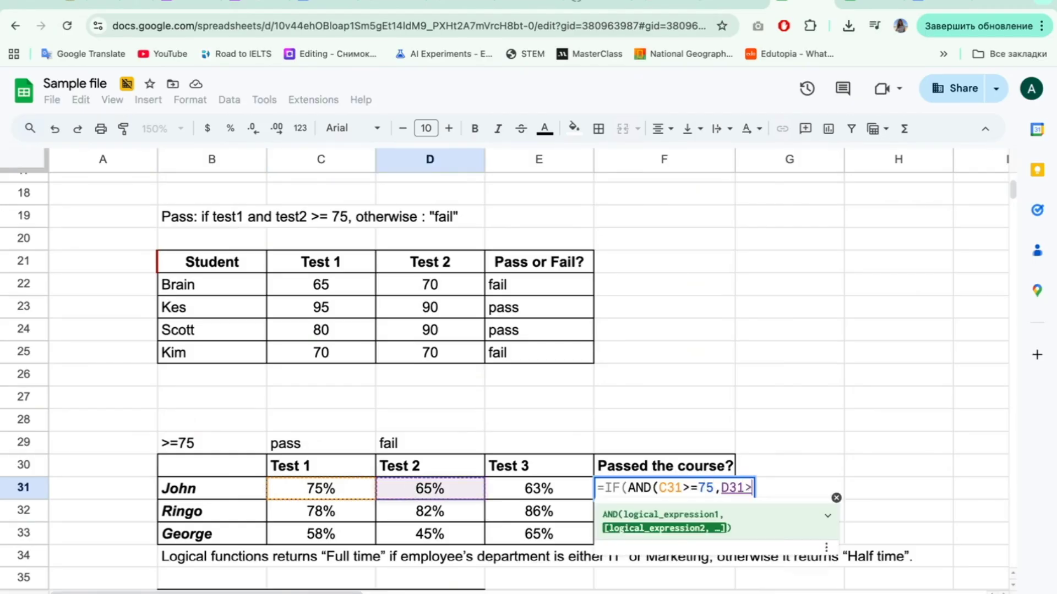
type("=75,")
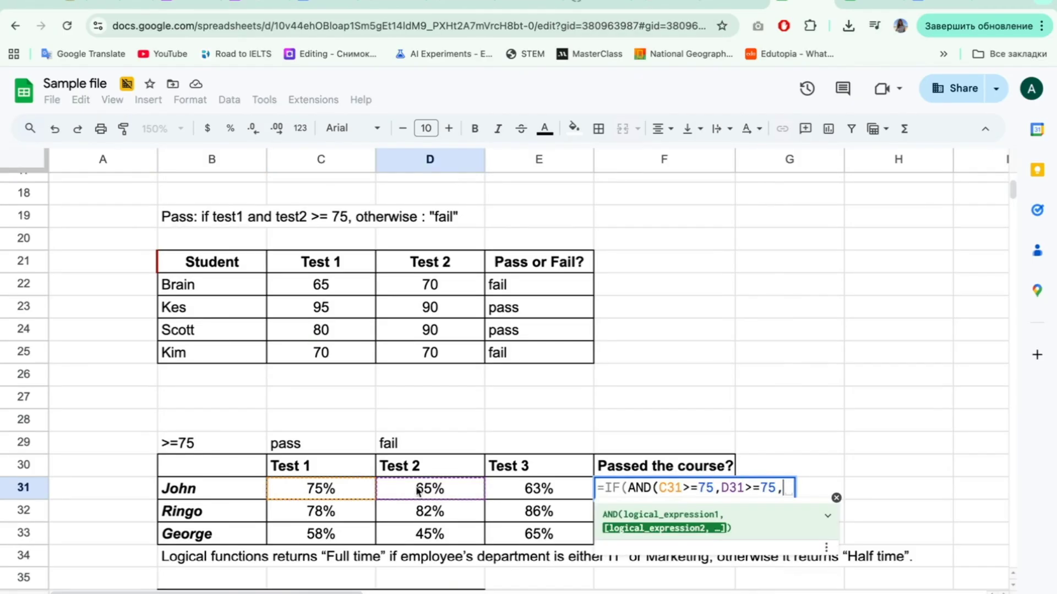
left_click(504, 492)
type(">=75")
key("Return")
- Edit the F31 formula to return "pass" when all conditions are met and "fail" otherwise
left_click(628, 493)
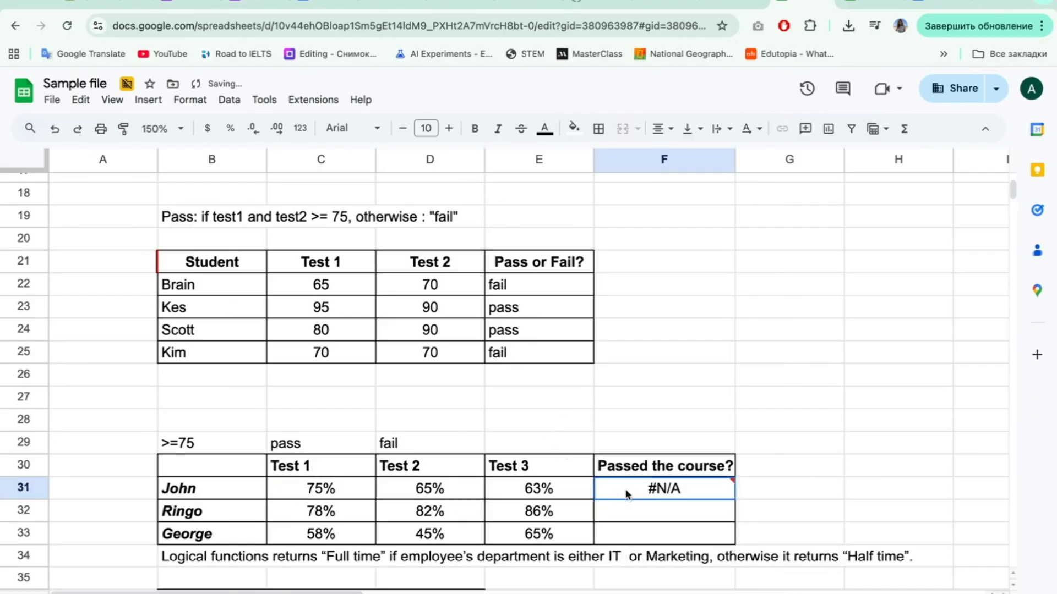
double_click(627, 494)
key("BackSpace")
type(",\"pass\",\"fail")
key("Return")
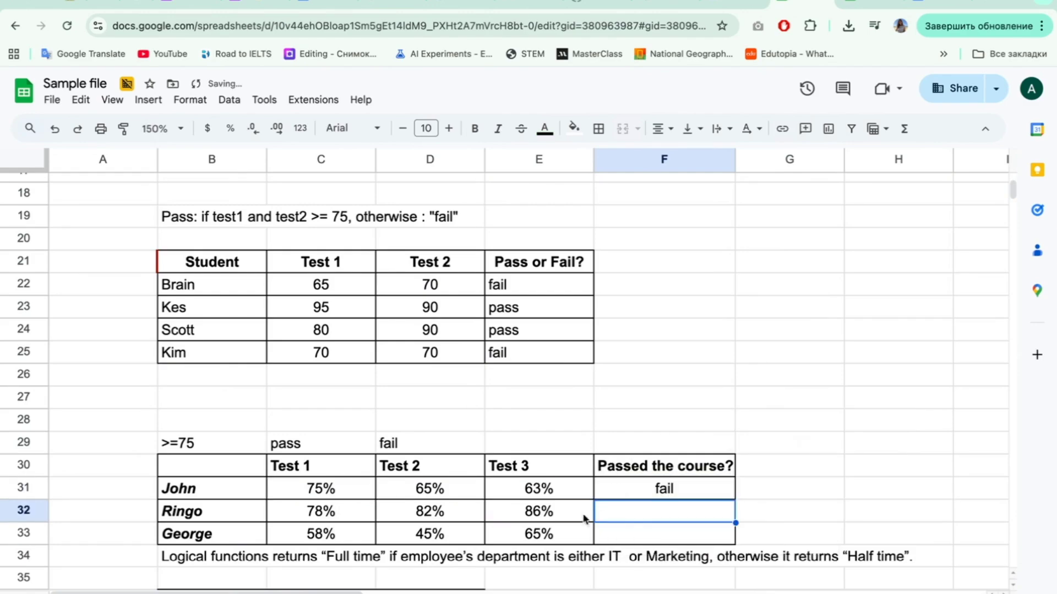
- Fill the F31 formula down to F33 and select row 32 to check its scores against the result
left_click(710, 494)
left_click_drag(736, 500, 734, 540)
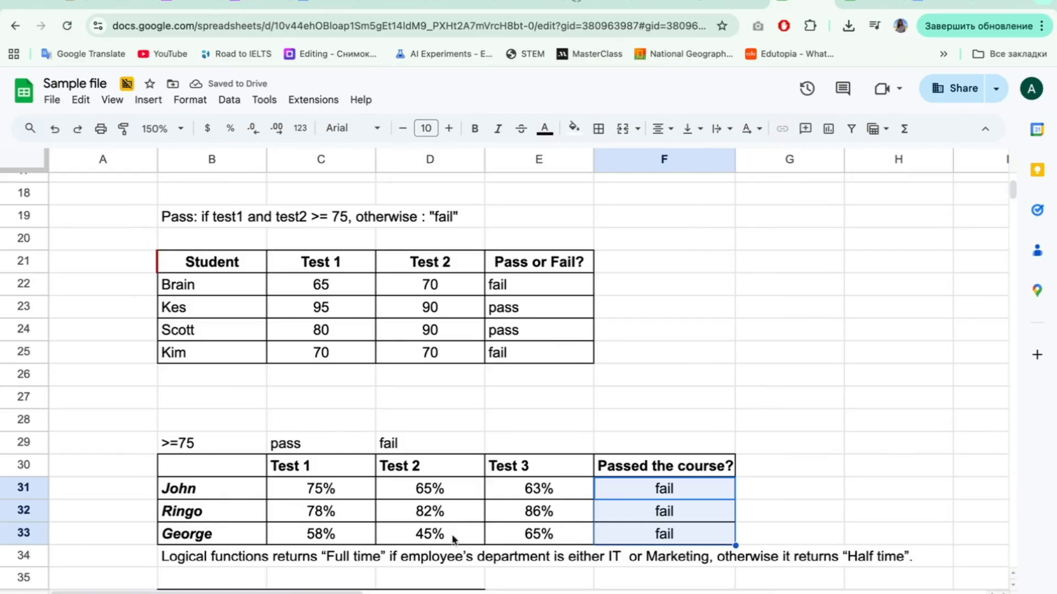
left_click(24, 511)
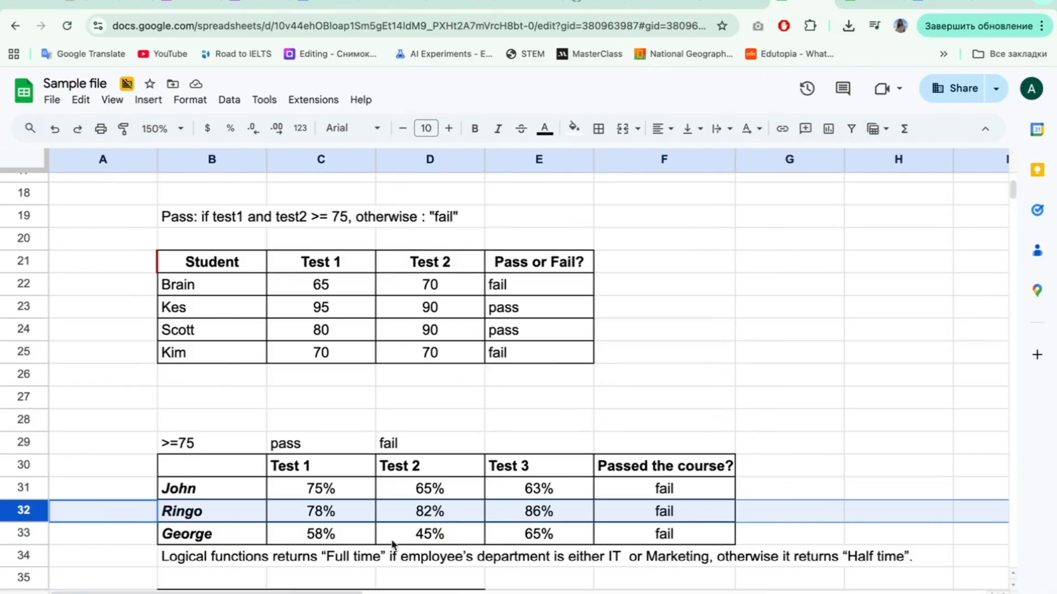
- Select the three test scores in C32:E32 and the result in F32 to check them against the pass condition
left_click(323, 516)
left_click_drag(323, 516, 540, 518)
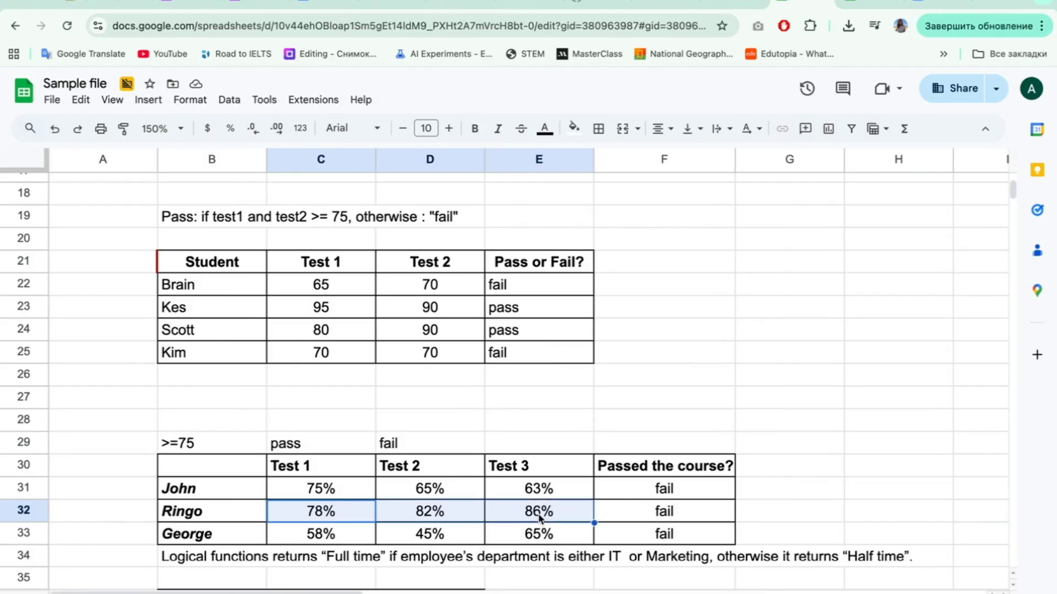
left_click(639, 516)
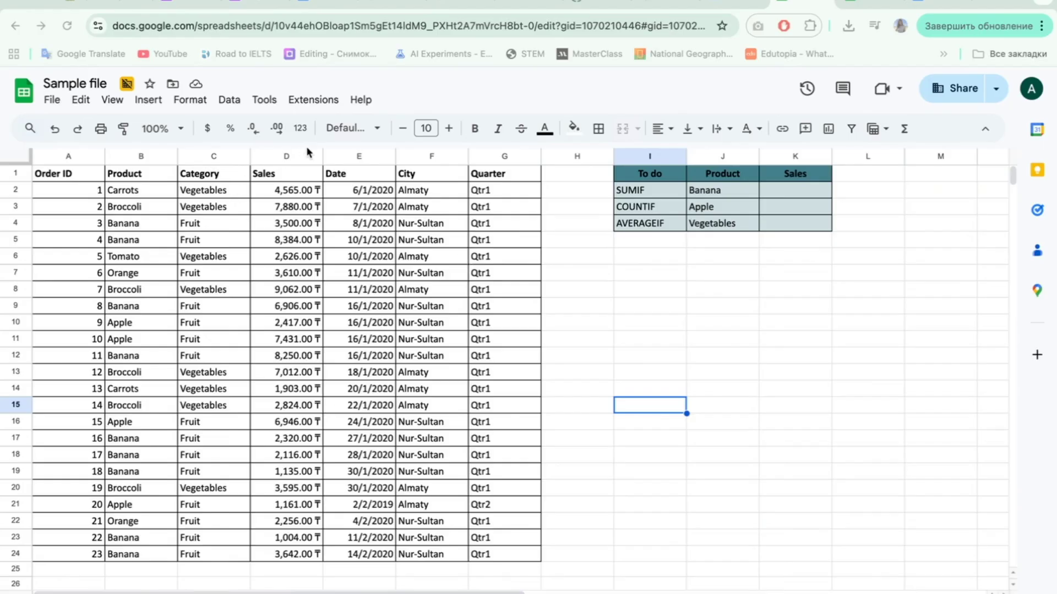
- Examine the Sales column, the SUMIF row of the To do table and the Banana entries under Product
left_click(286, 157)
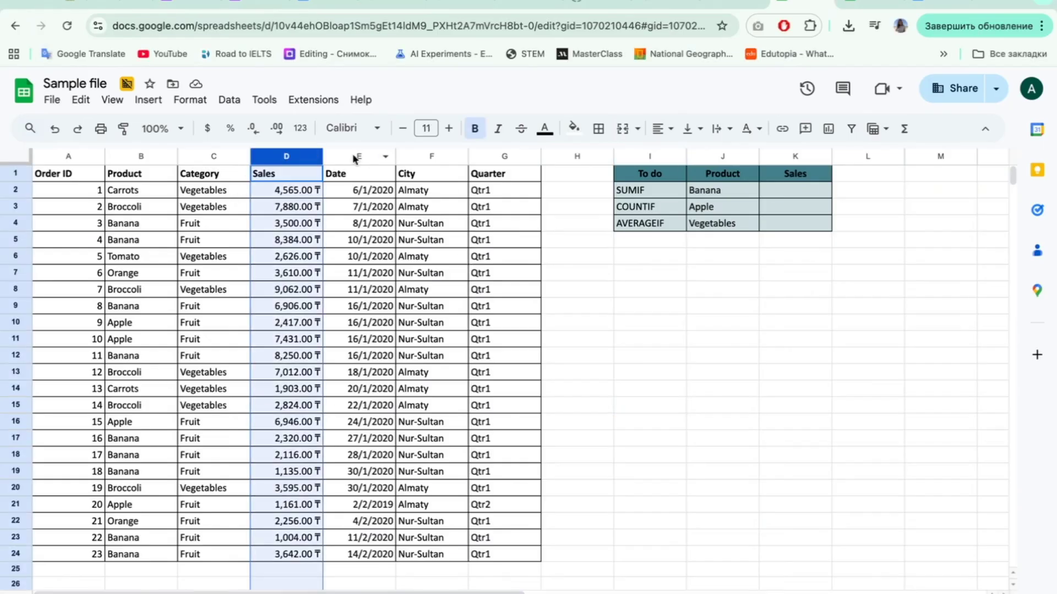
left_click(765, 194)
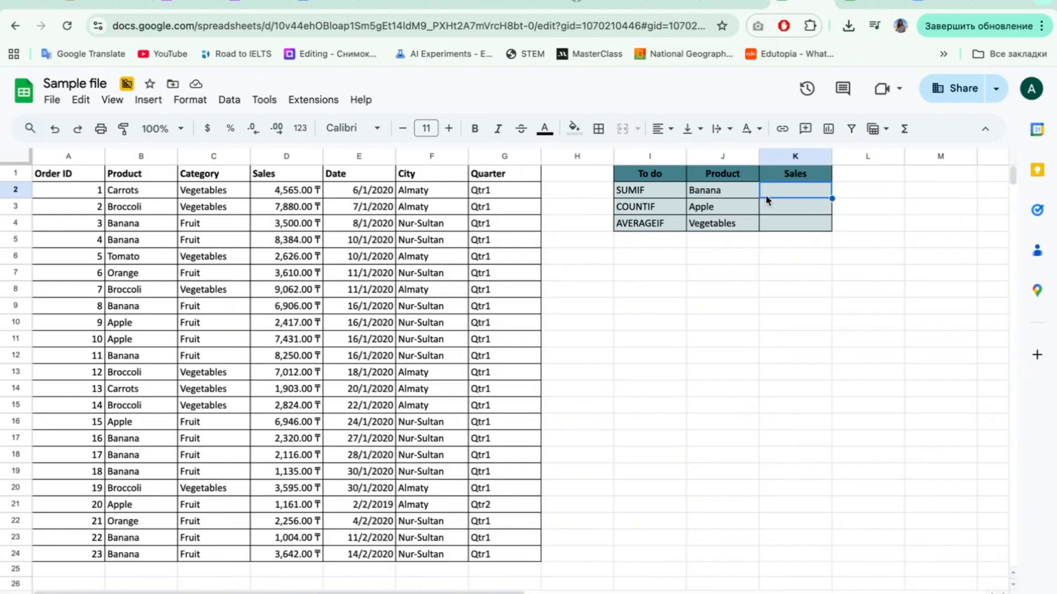
left_click_drag(652, 194, 837, 192)
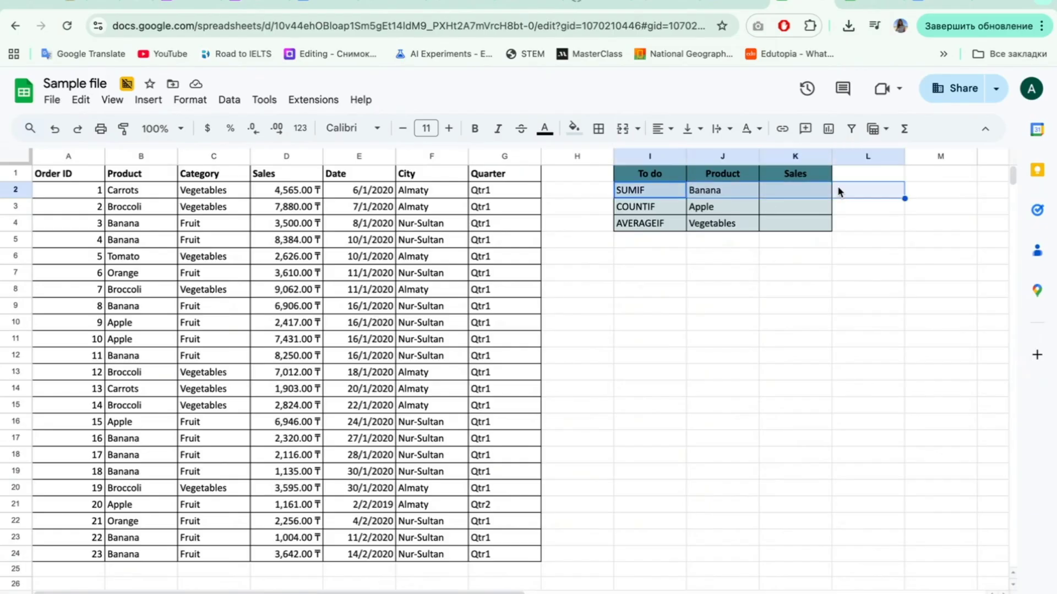
left_click(793, 190)
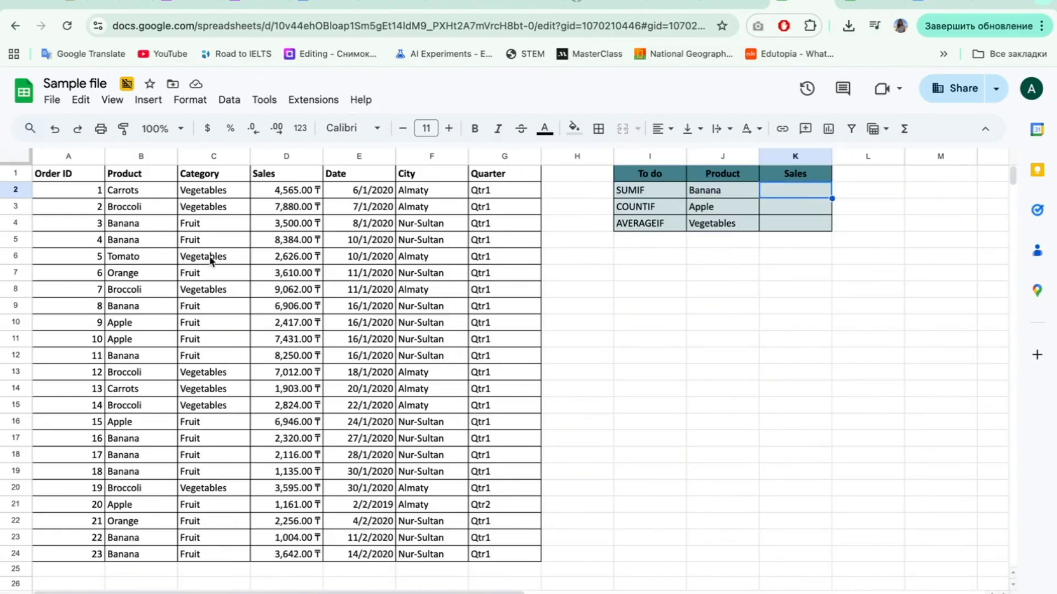
left_click_drag(133, 226, 132, 240)
- Begin a SUMIF formula in Sales cell K2 with the product range B2:B24
left_click(802, 194)
type("=sumif")
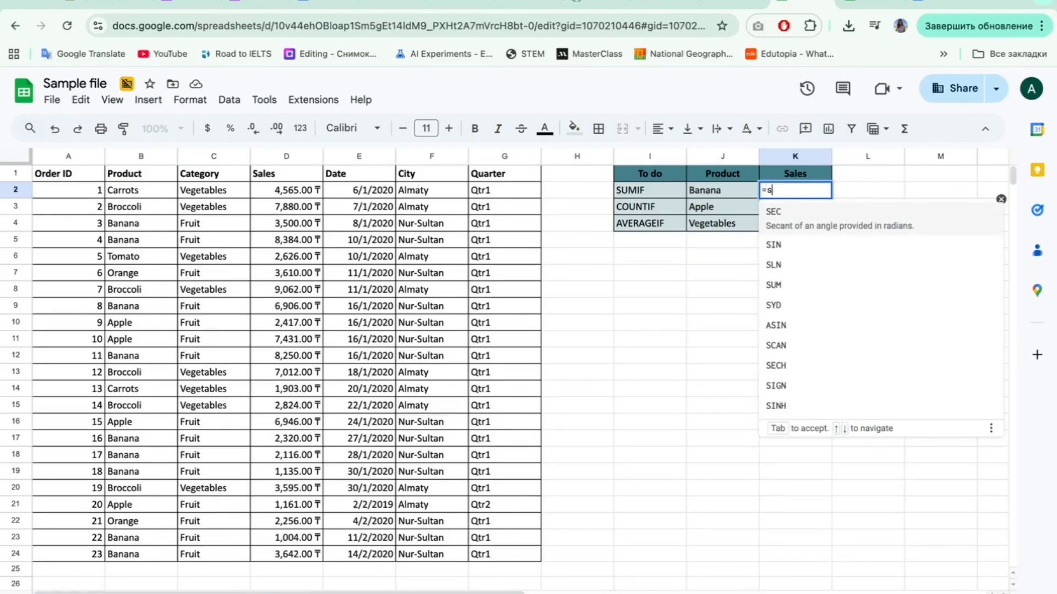
left_click(804, 212)
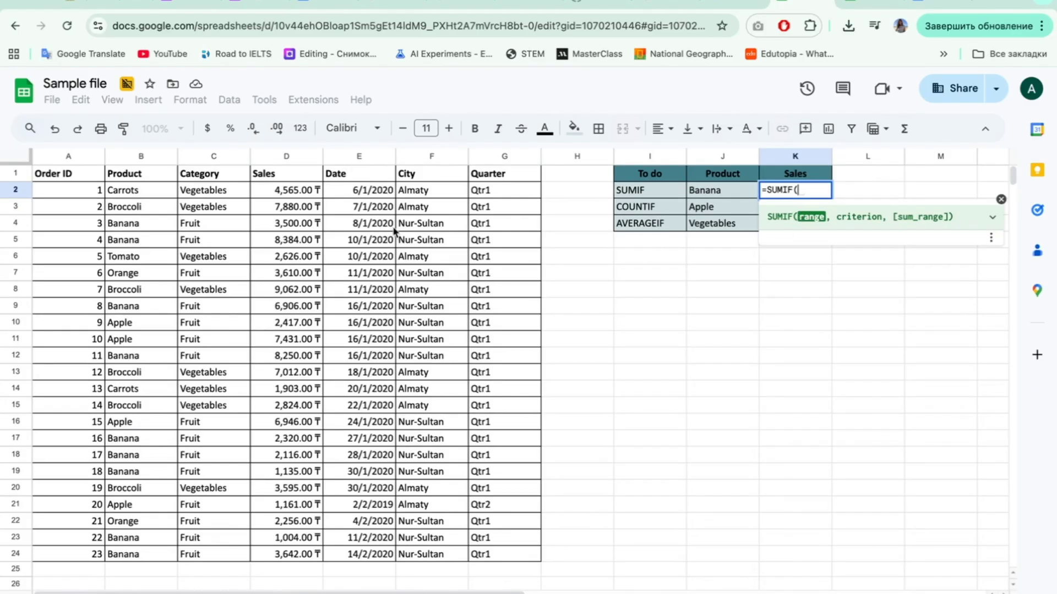
left_click(149, 190)
key("ctrl+shift+Down")
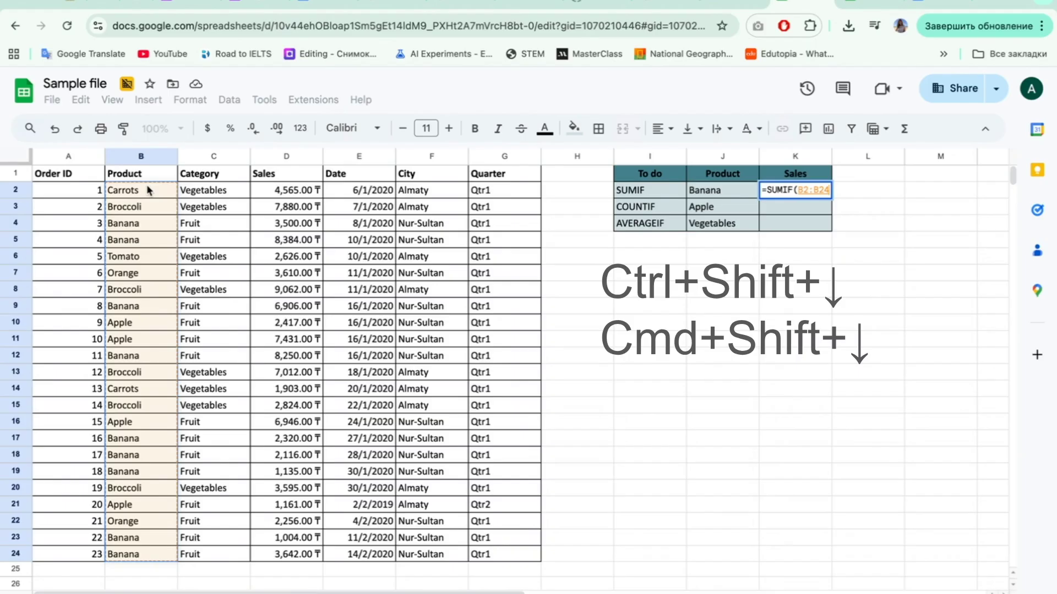
type(",")
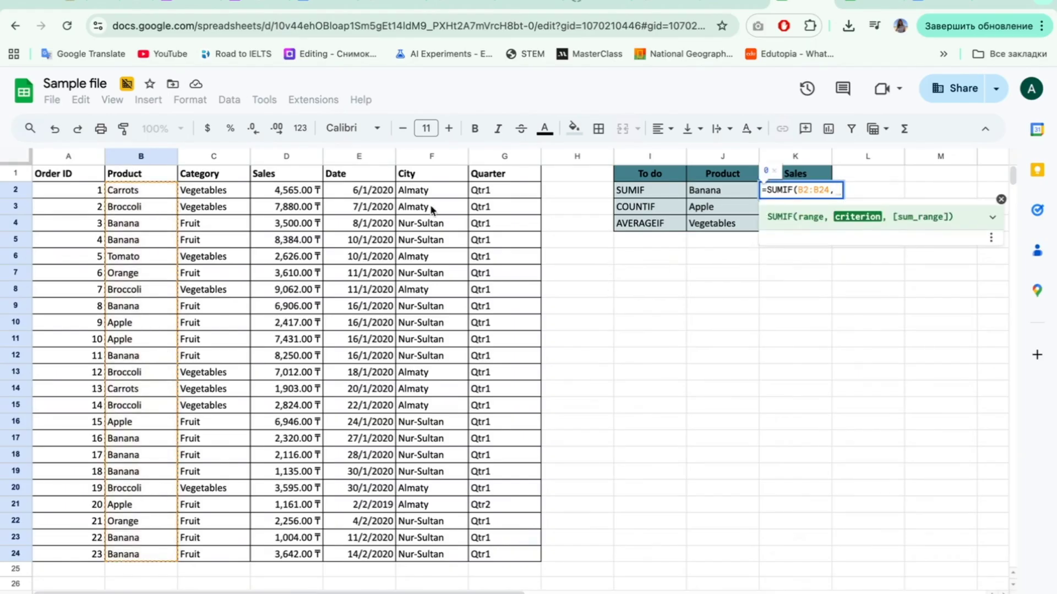
type("\"\"")
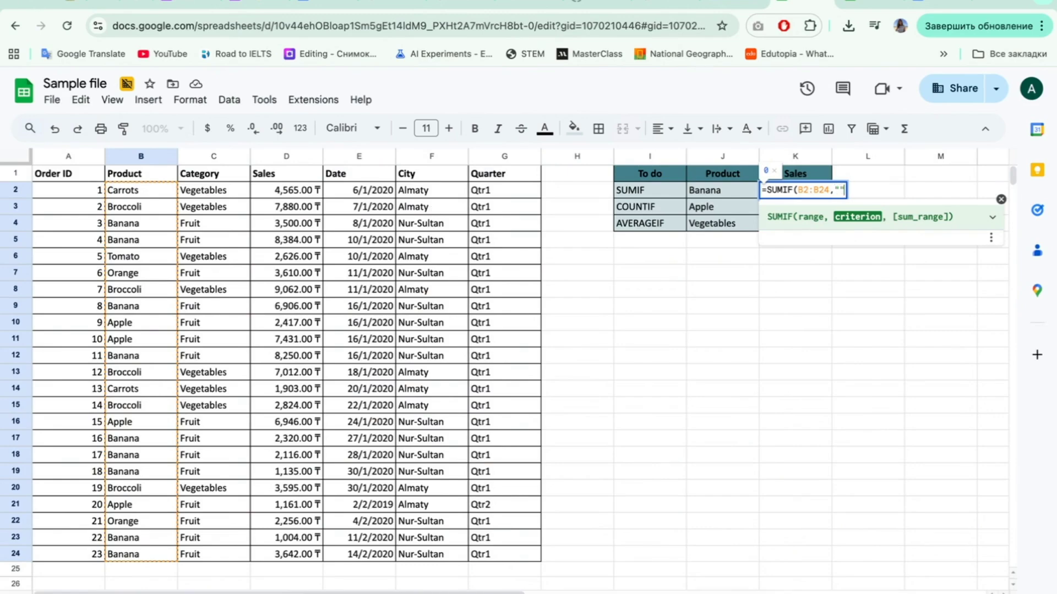
type("Banana")
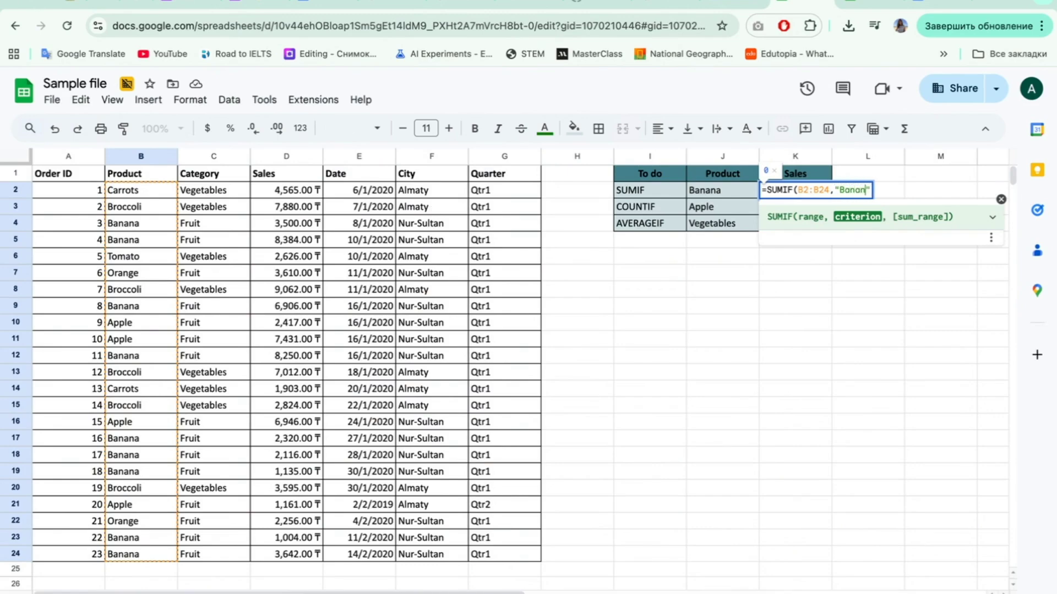
key("BackSpace")
key("BackSpace")
key("BackSpace")
key("BackSpace")
key("BackSpace")
key("BackSpace")
key("BackSpace")
key("BackSpace")
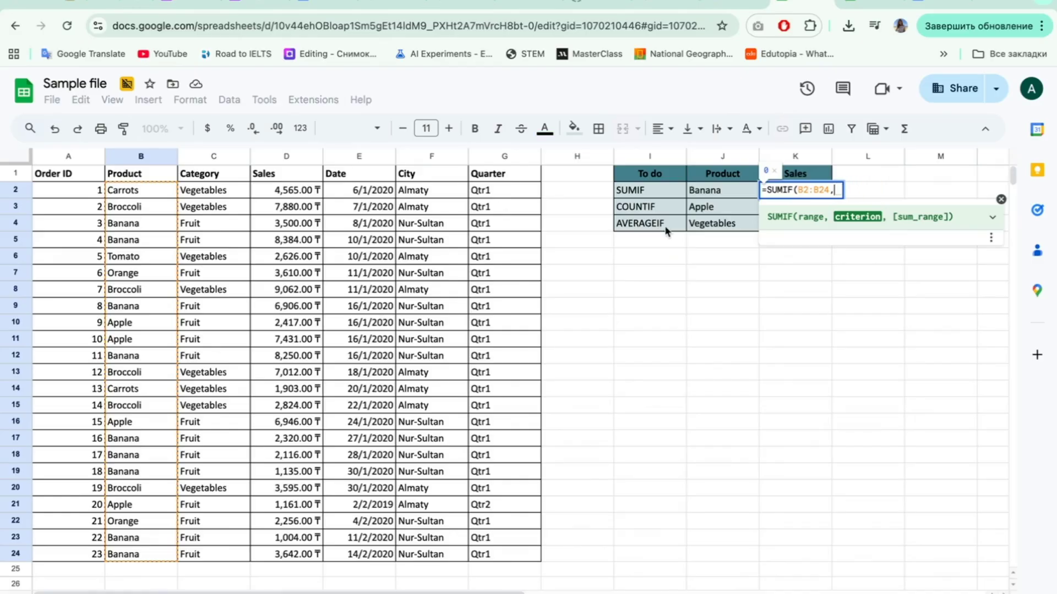
- Complete the K2 SUMIF formula with J2 as criterion and the Sales values from D2 as sum range, declining the suggested autofill
left_click(706, 192)
type(",")
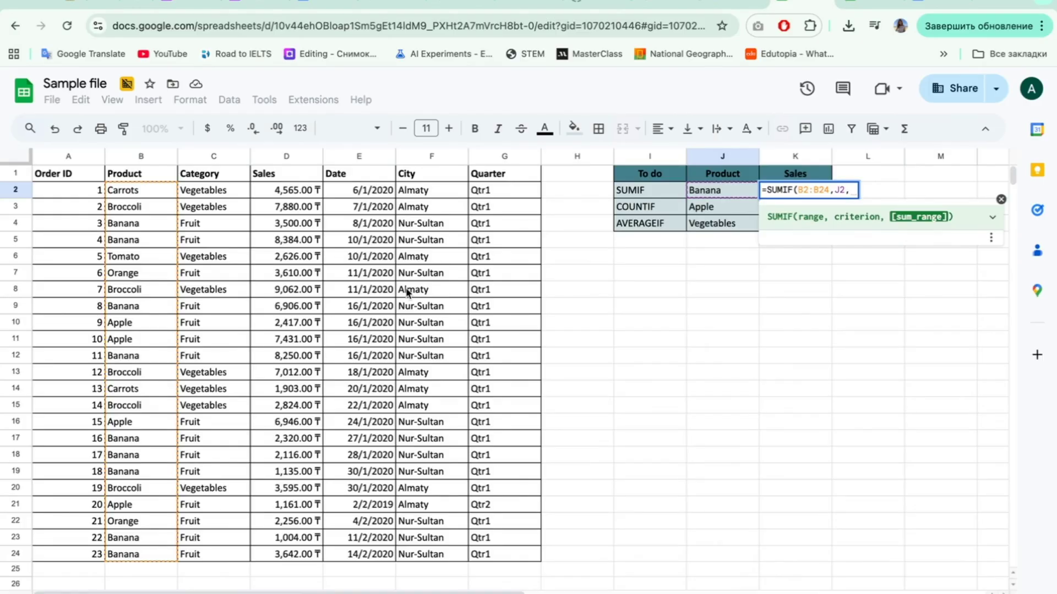
left_click(272, 193)
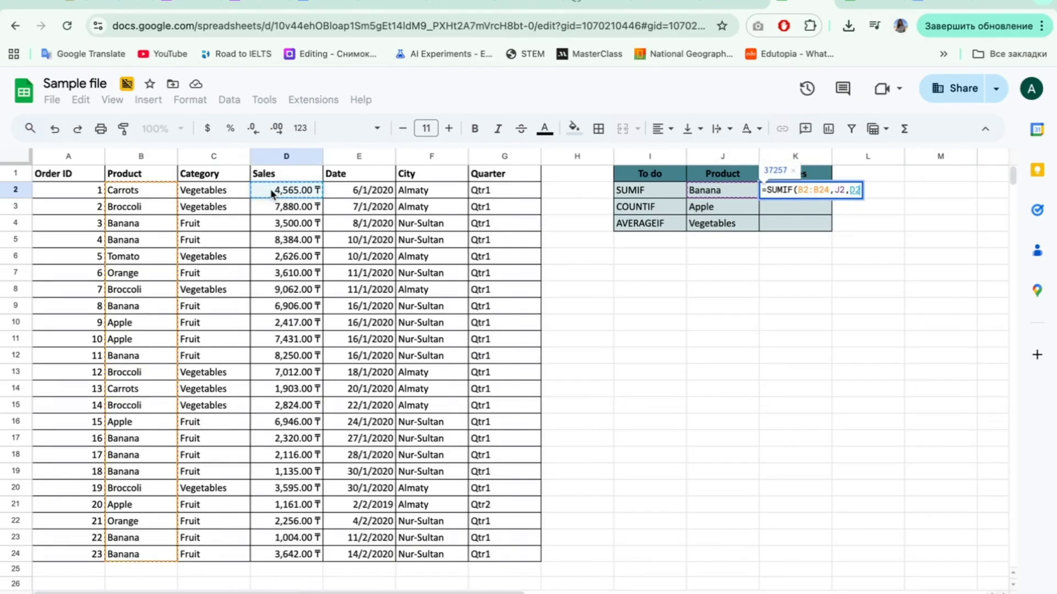
key("super+space")
key("Escape")
key("Return")
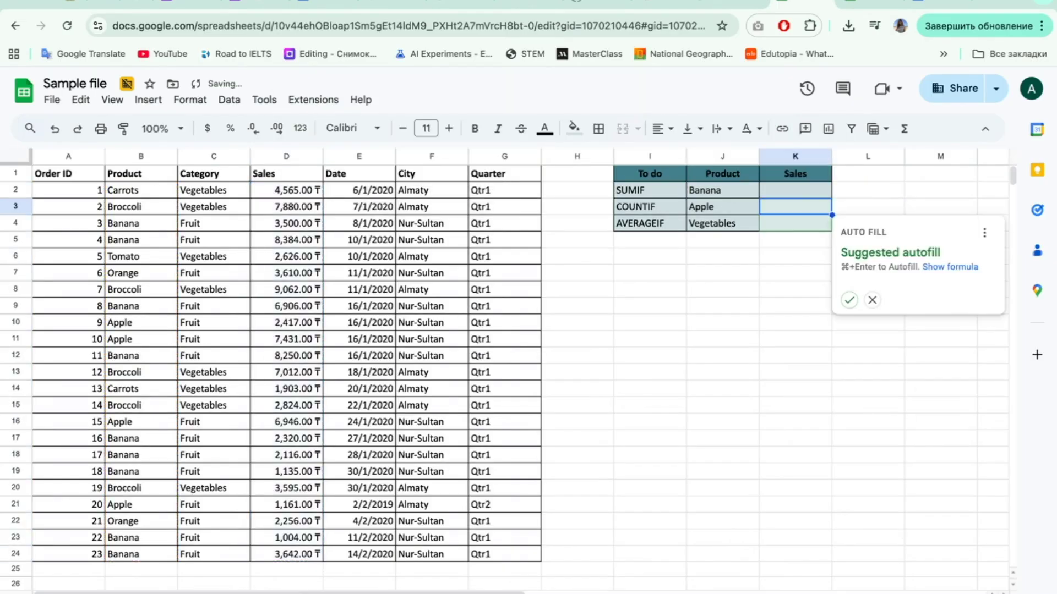
left_click(872, 300)
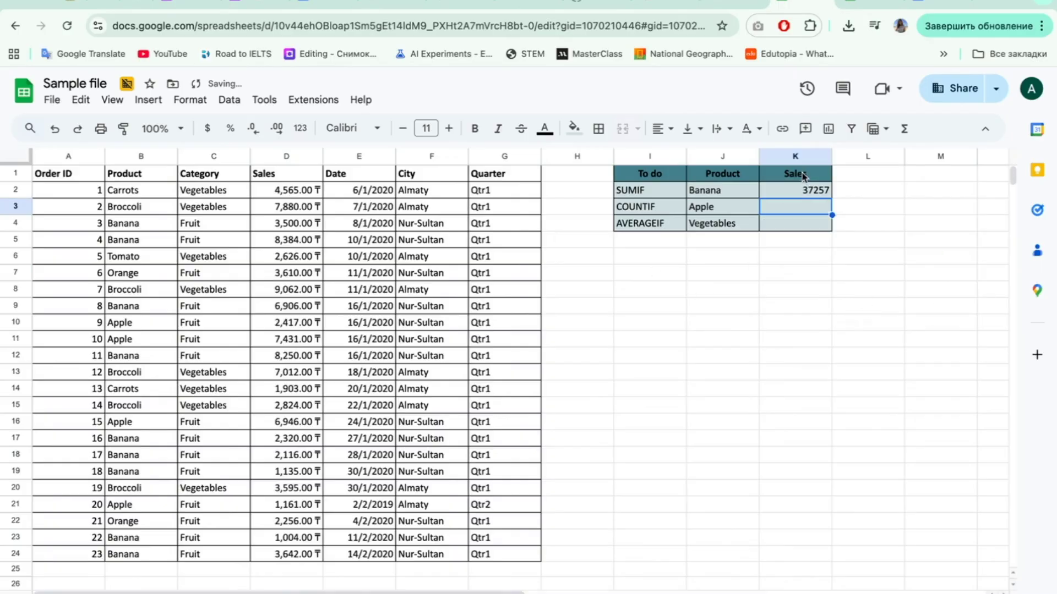
- Begin a COUNTIF formula in cell K3 of the To do table
left_click(798, 223)
left_click(796, 207)
type("=coun")
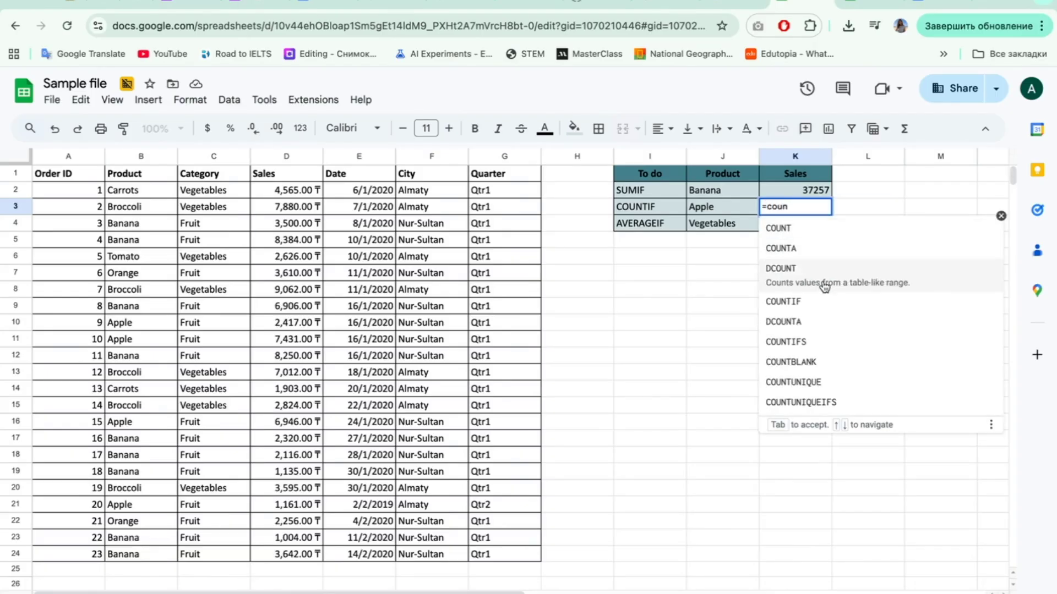
left_click(821, 307)
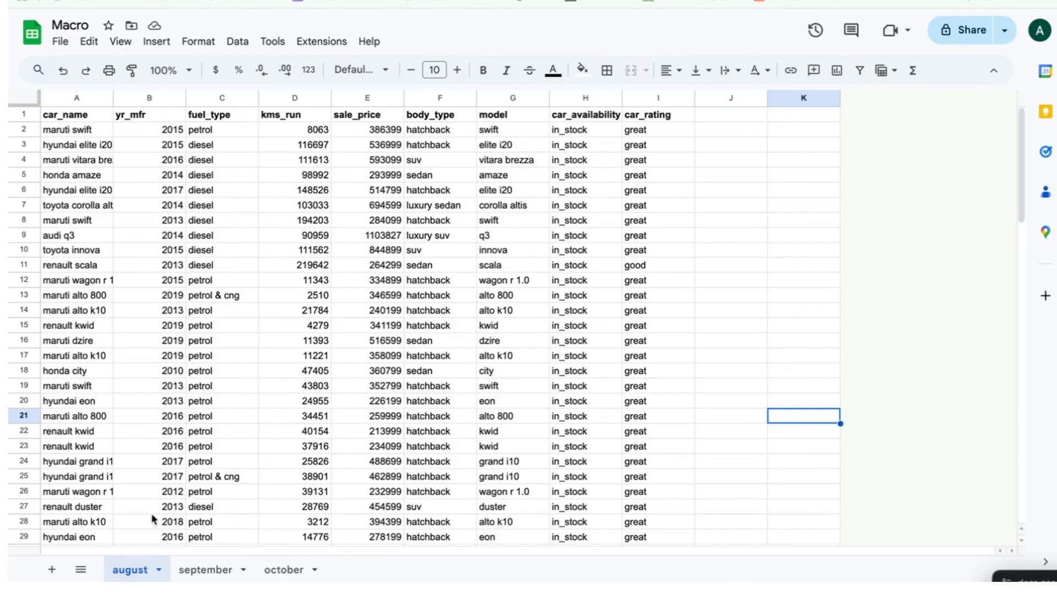
- Look through the september and october sheets of the Macro spreadsheet and return to the august sheet
left_click(204, 571)
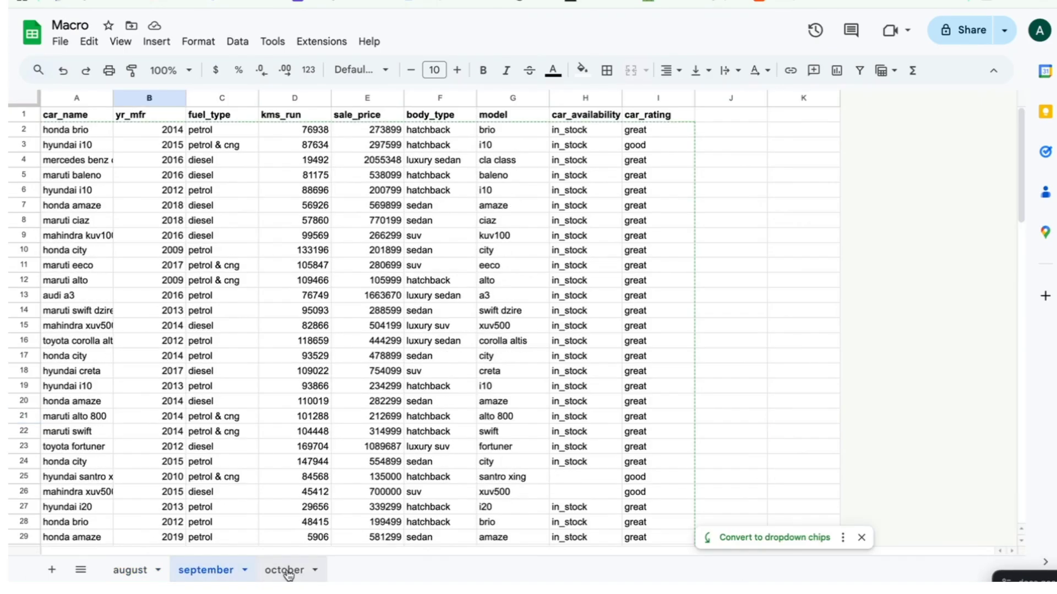
left_click(286, 571)
left_click(140, 572)
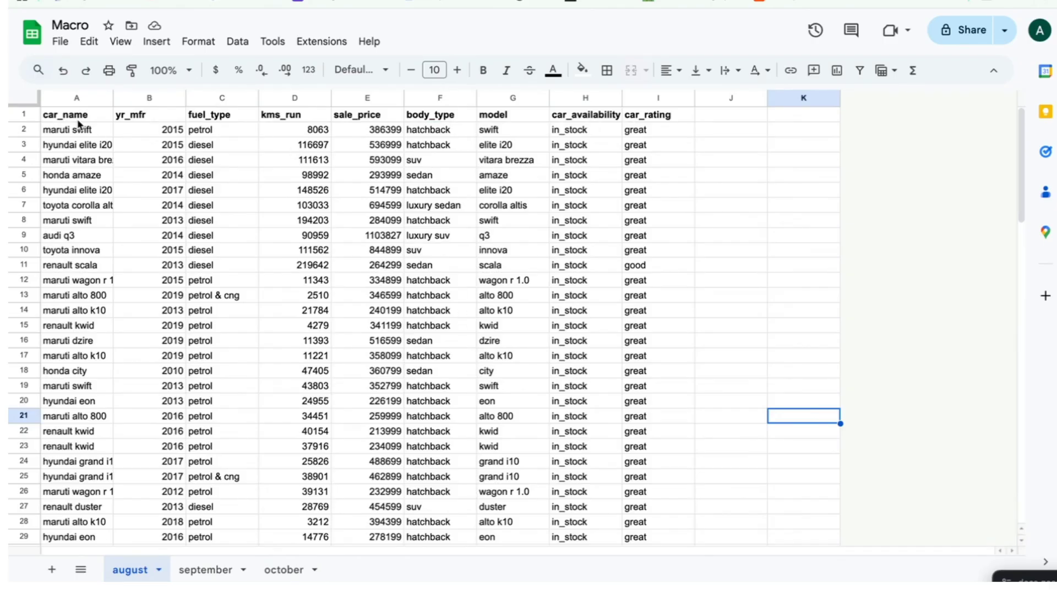
- Start recording a new macro on the august sheet
left_click(325, 42)
mouse_move(334, 91)
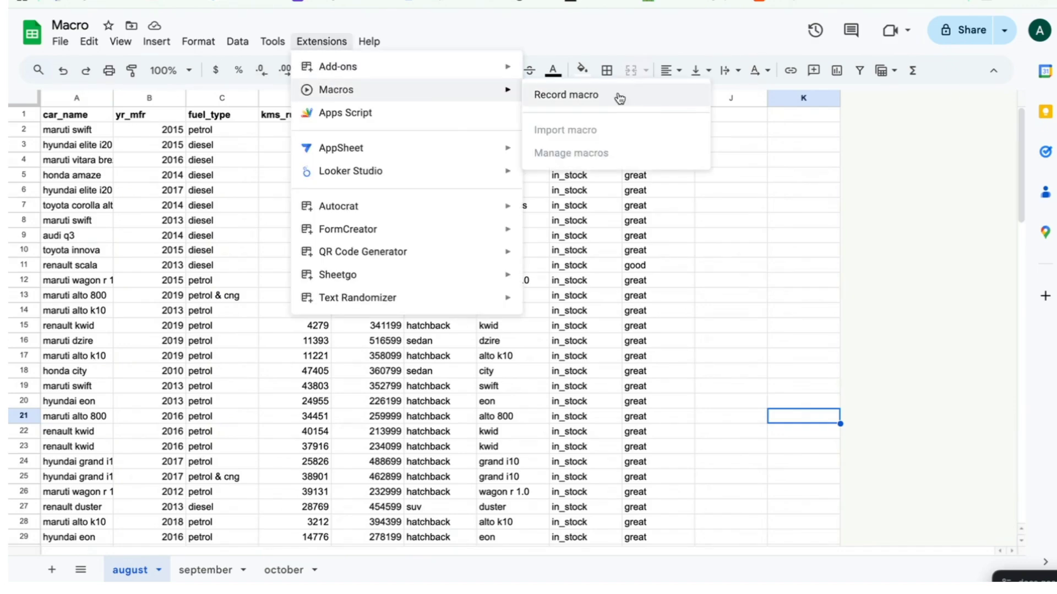
left_click(566, 95)
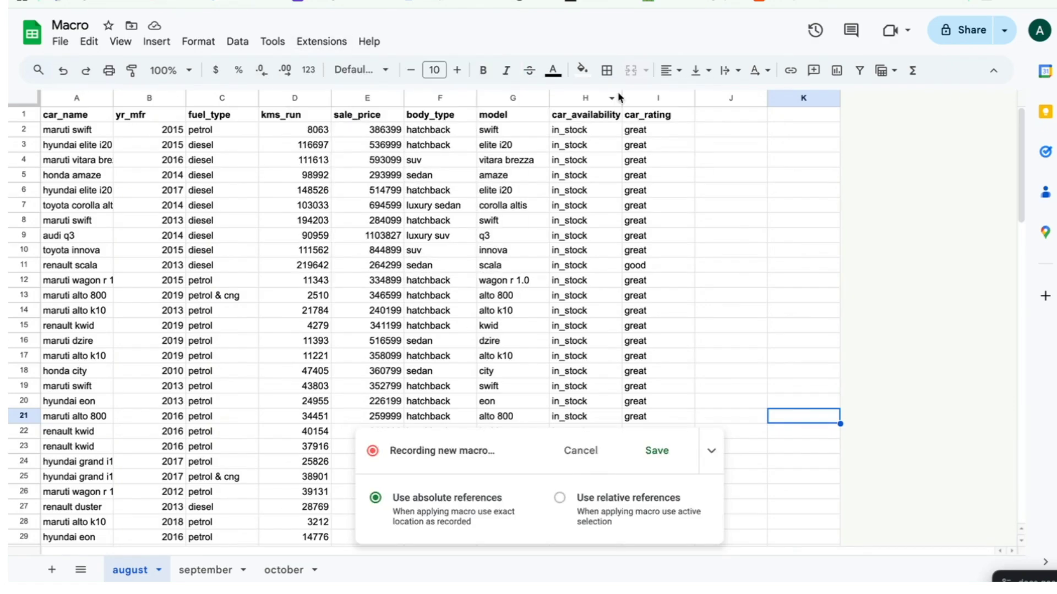
- Apply alternating colors with the teal header style to the whole car table A1:I100
left_click(52, 117)
key("ctrl+a")
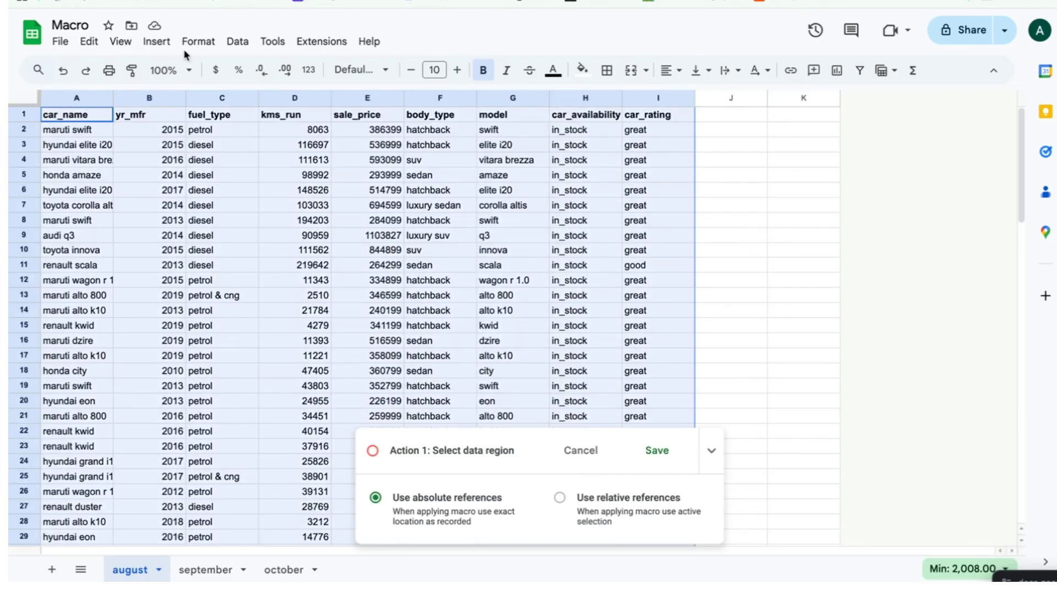
left_click(193, 43)
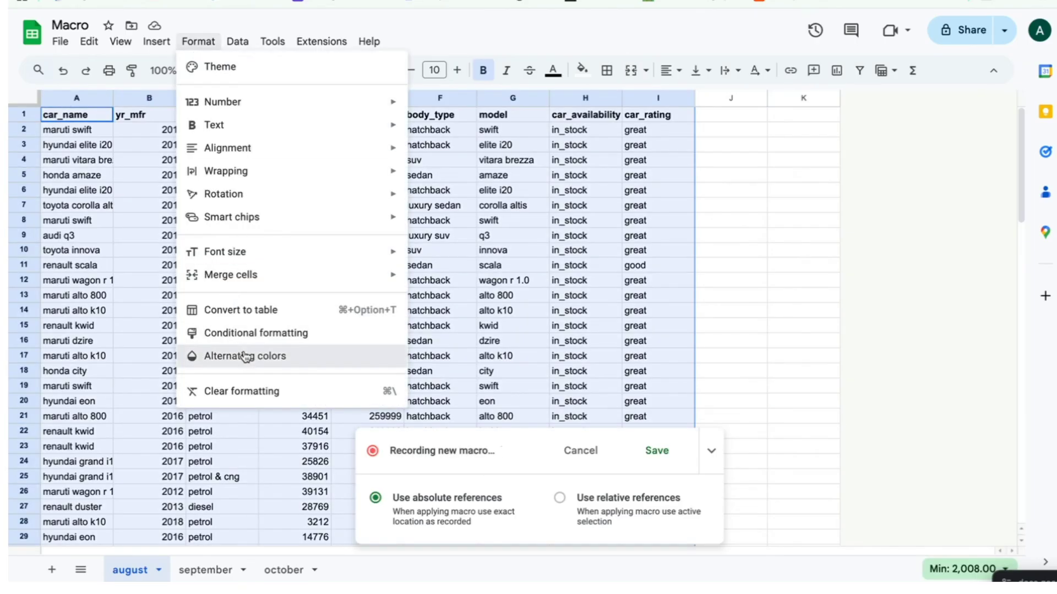
left_click(214, 356)
left_click(808, 287)
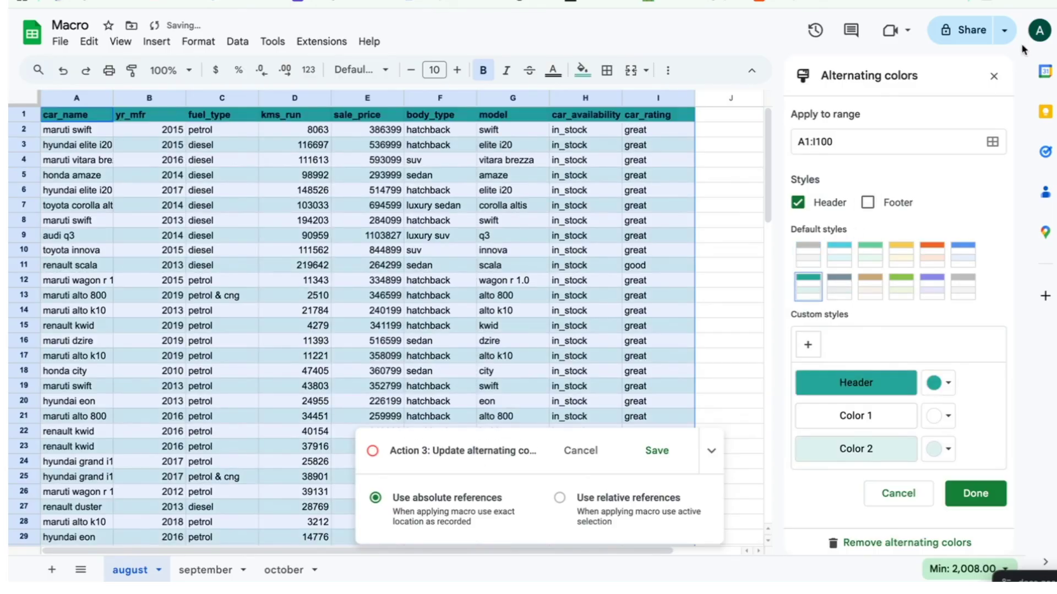
left_click(1003, 79)
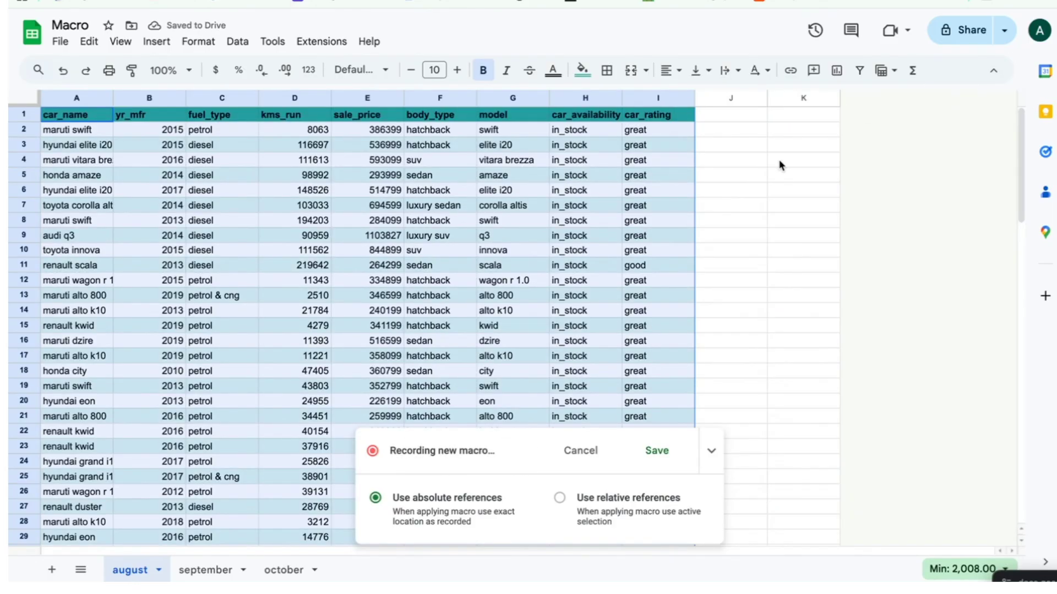
- Create a filter on header row A1:I1 and sort the table by car_name from A to Z
left_click(44, 114)
left_click_drag(127, 118, 672, 114)
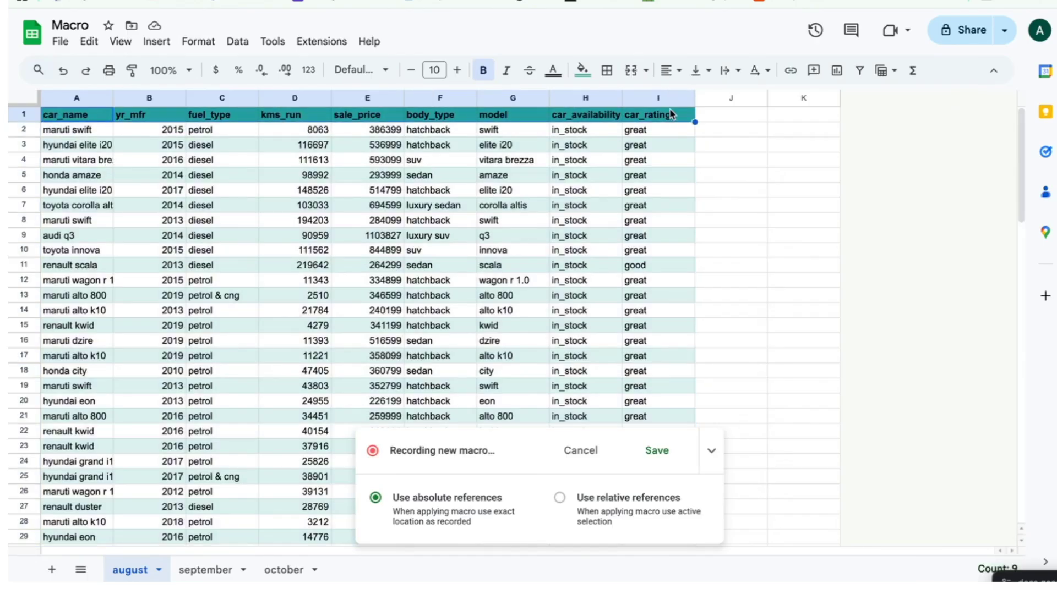
left_click(860, 70)
left_click(105, 115)
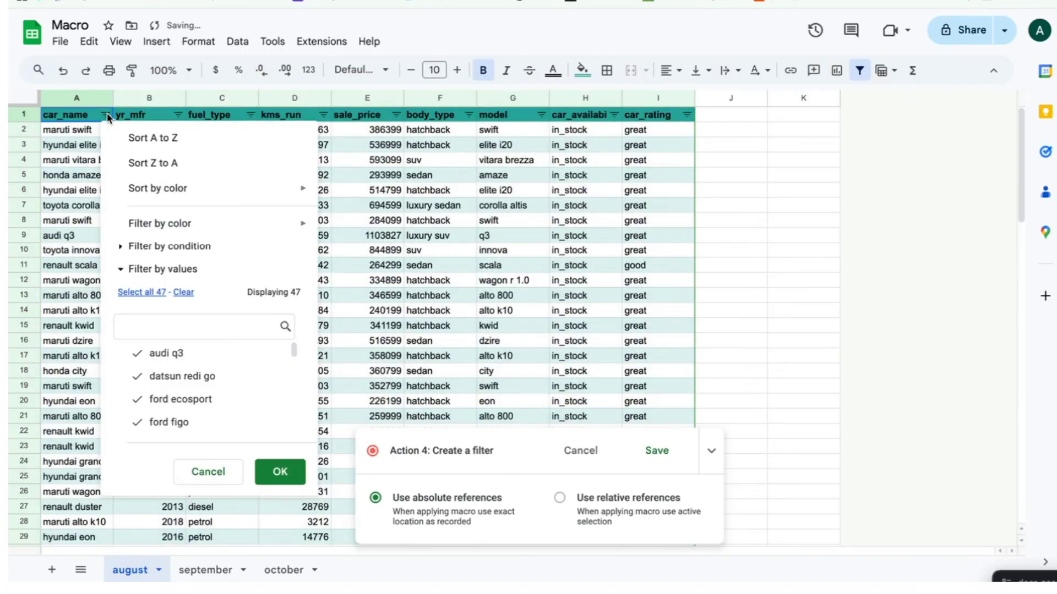
left_click(147, 134)
left_click(724, 204)
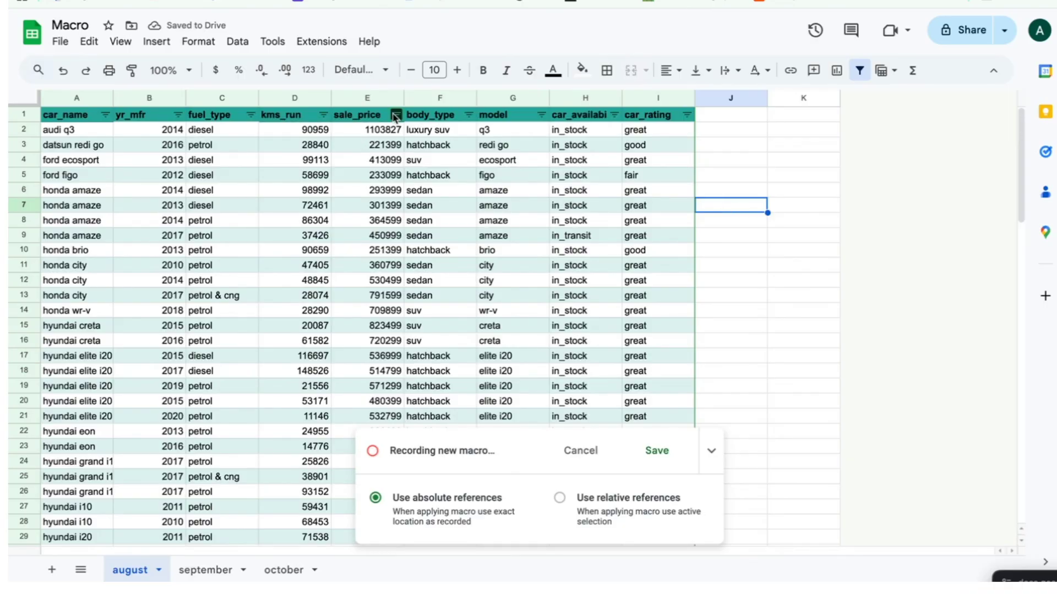
- Insert a dropdown in cell J7 of the august sheet that takes its options from a range
left_click(436, 98)
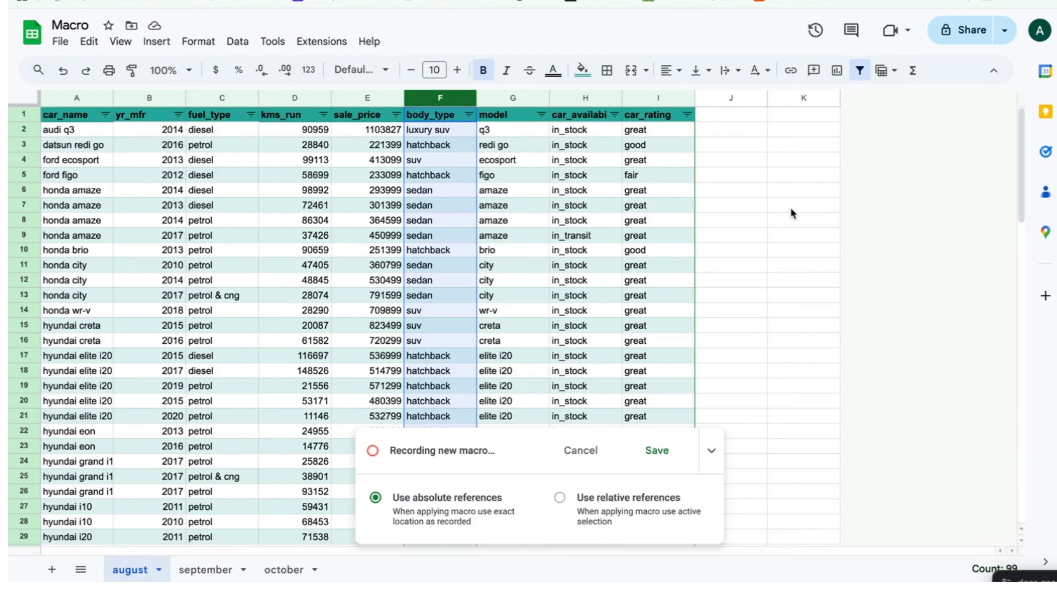
left_click(743, 208)
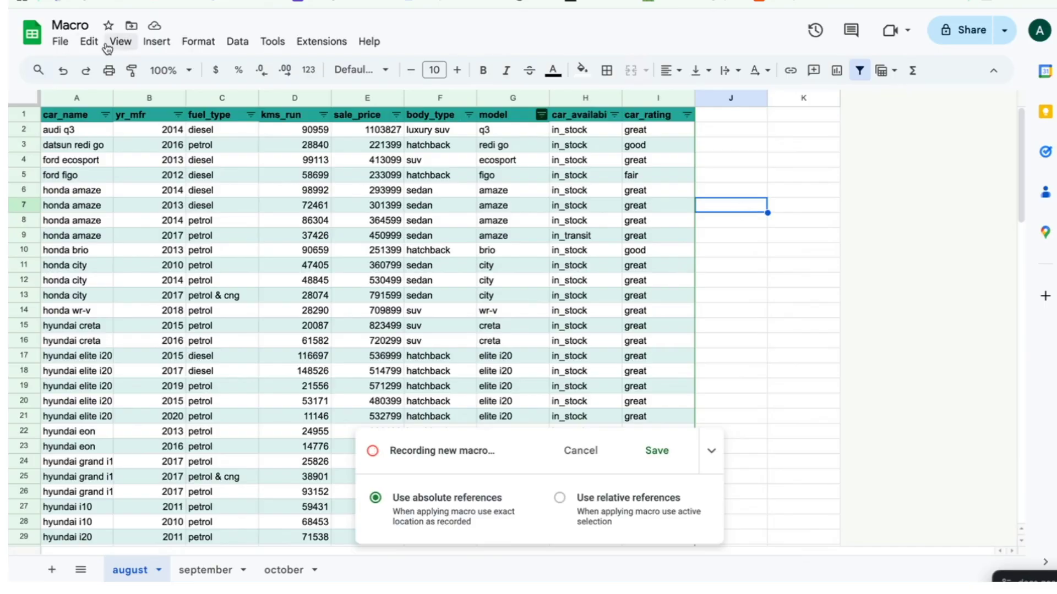
left_click(157, 41)
left_click(201, 414)
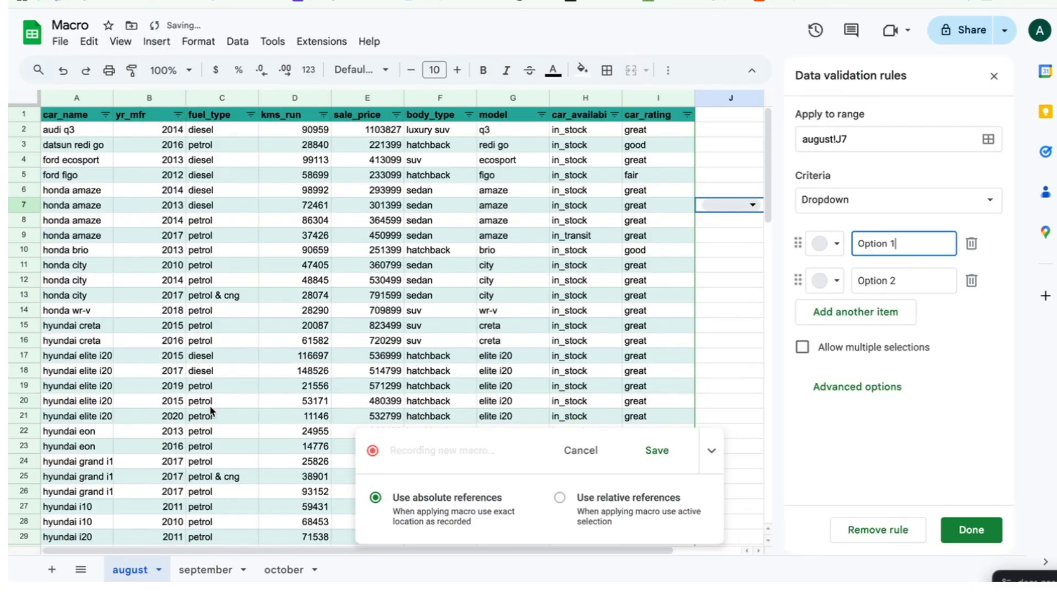
left_click(925, 200)
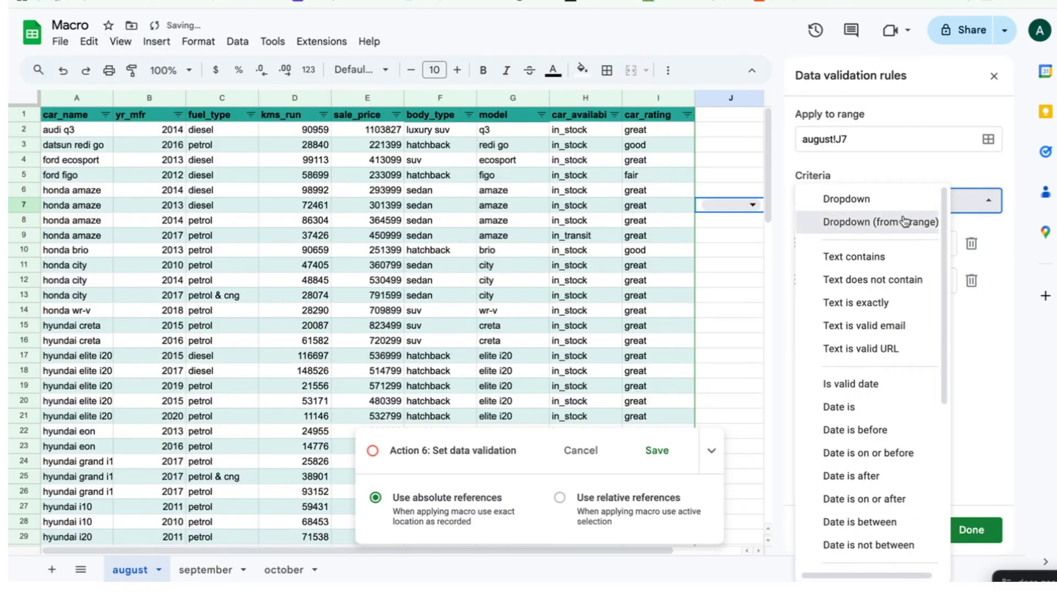
left_click(912, 221)
left_click(853, 244)
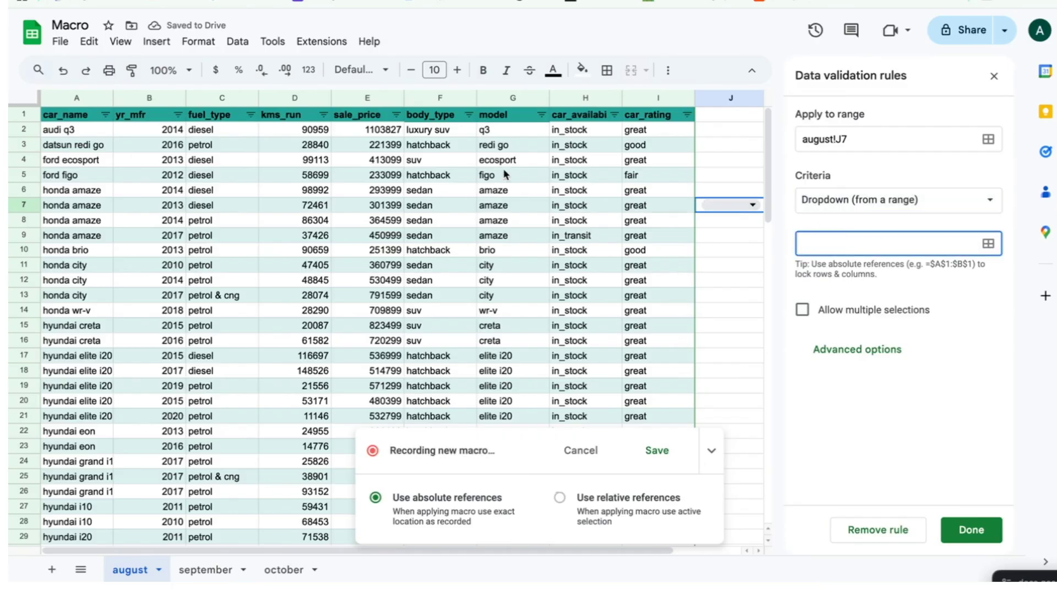
- Use body_type cells august!F2:F58 as the dropdown's source range and finish the data validation rule
left_click(448, 131)
key("ctrl+shift+Down")
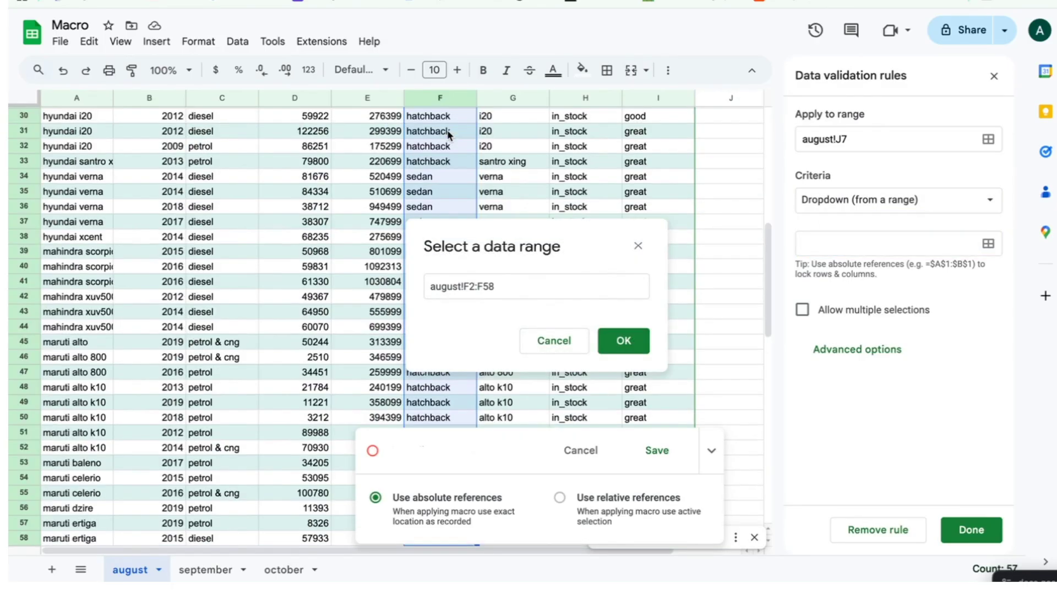
left_click(624, 341)
left_click(971, 534)
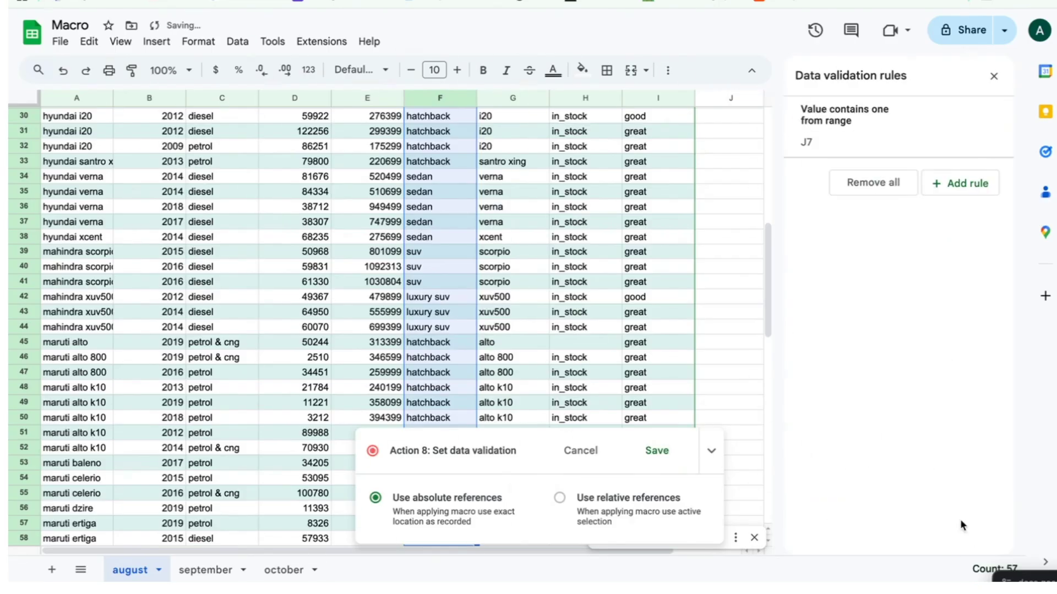
scroll(675, 323, "up", 10)
left_click(994, 76)
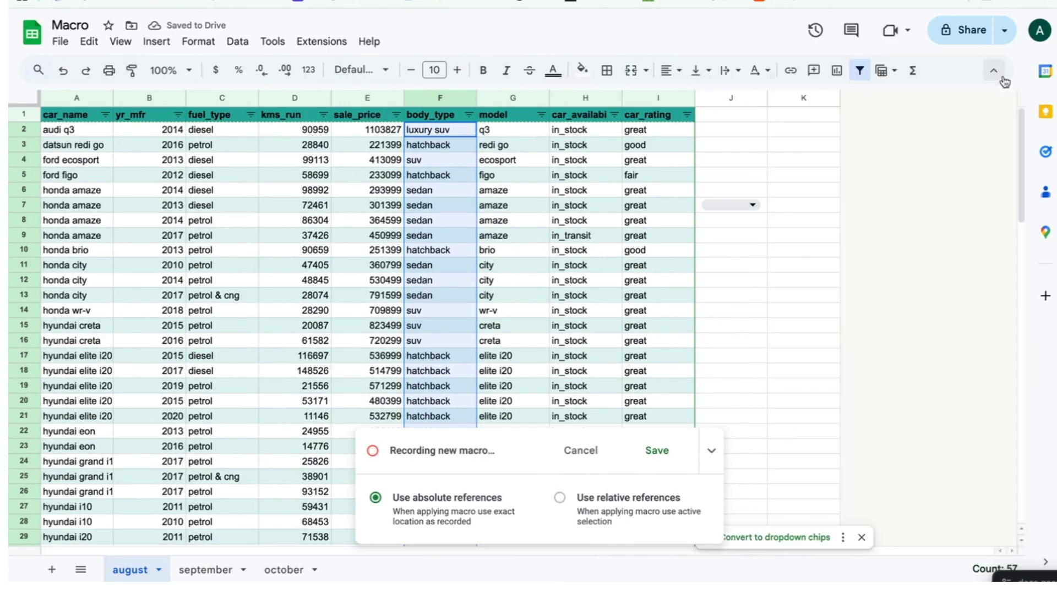
- Choose sedan in J7's dropdown and count its matches in K7 with =COUNTIF(F2:F58,J7)
left_click(729, 205)
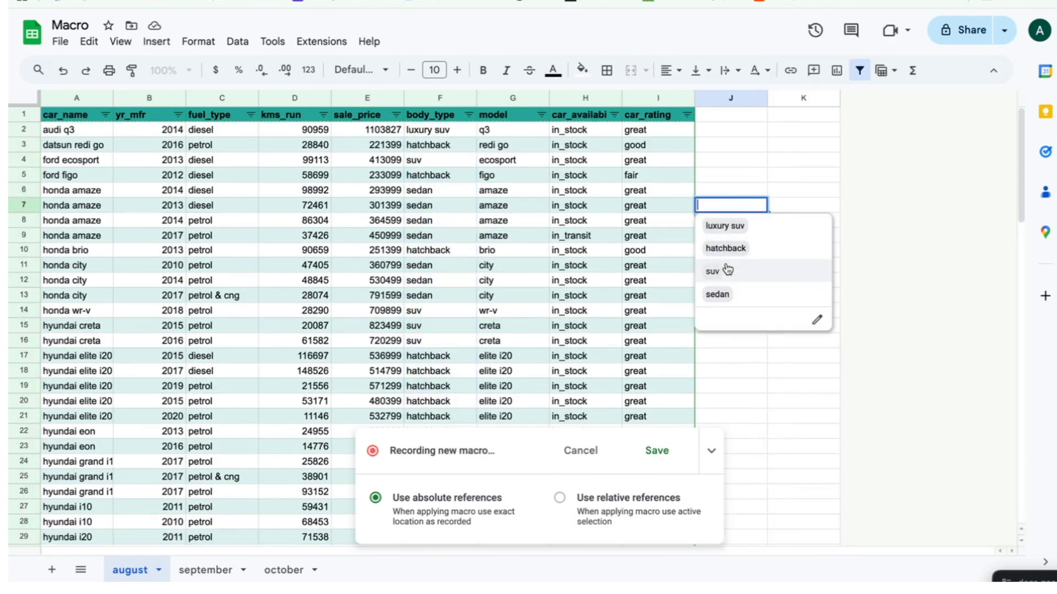
left_click(739, 294)
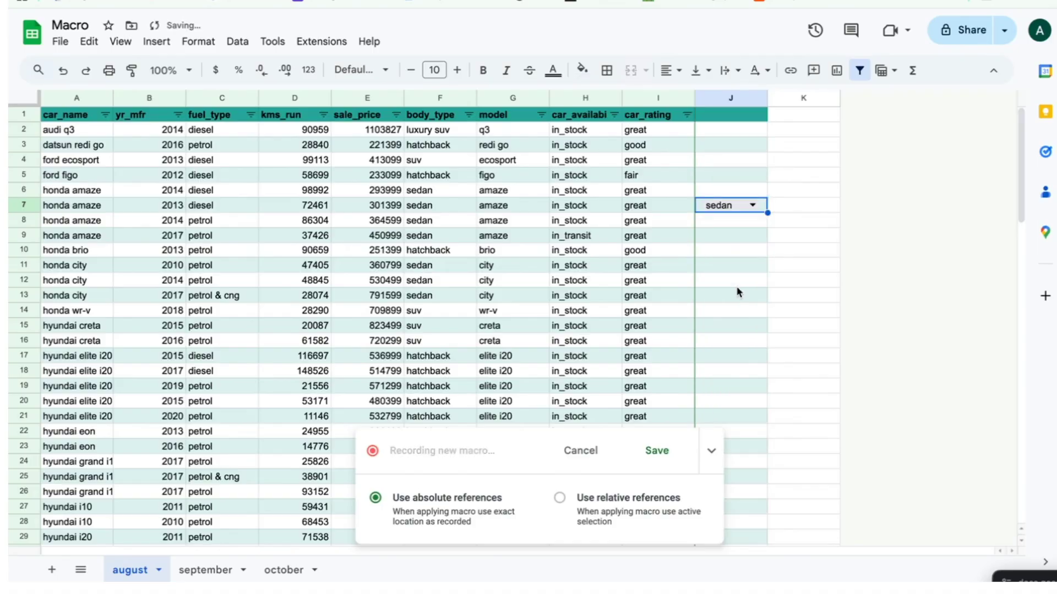
left_click(803, 207)
type("=coun")
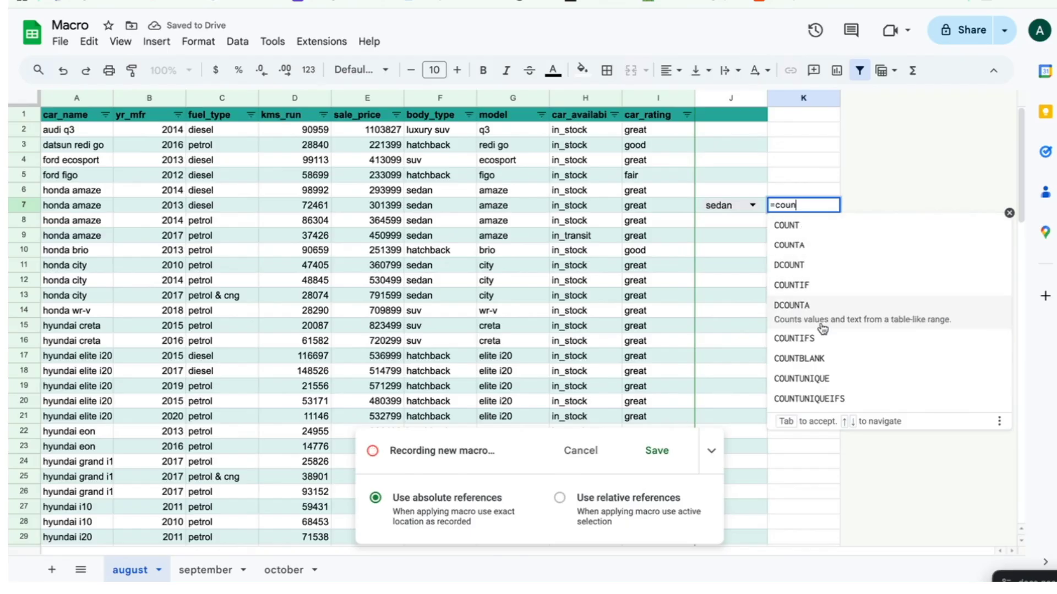
left_click(824, 296)
type(",")
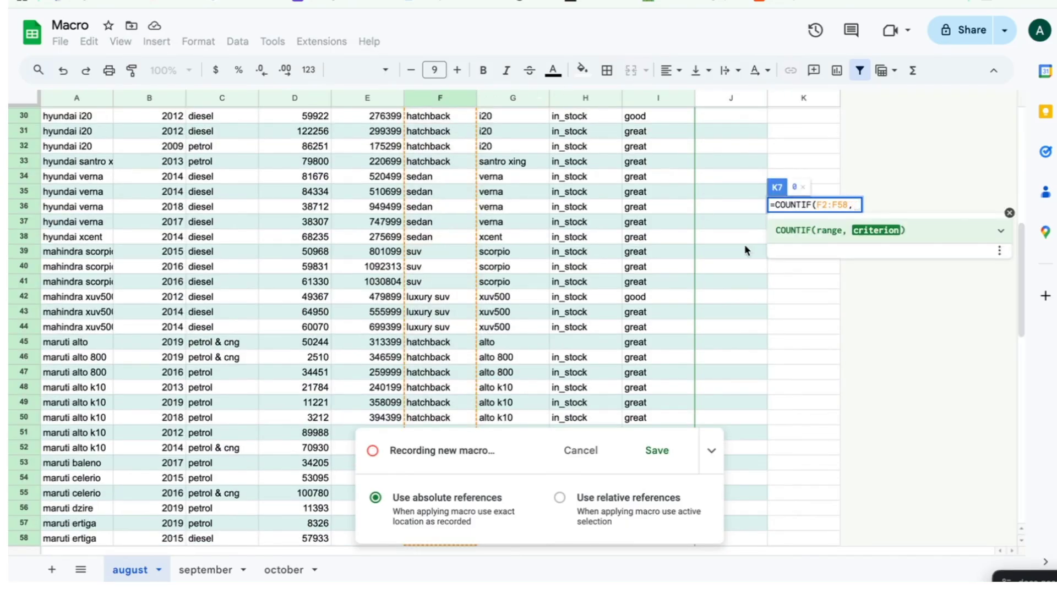
scroll(756, 252, "up", 10)
left_click(707, 212)
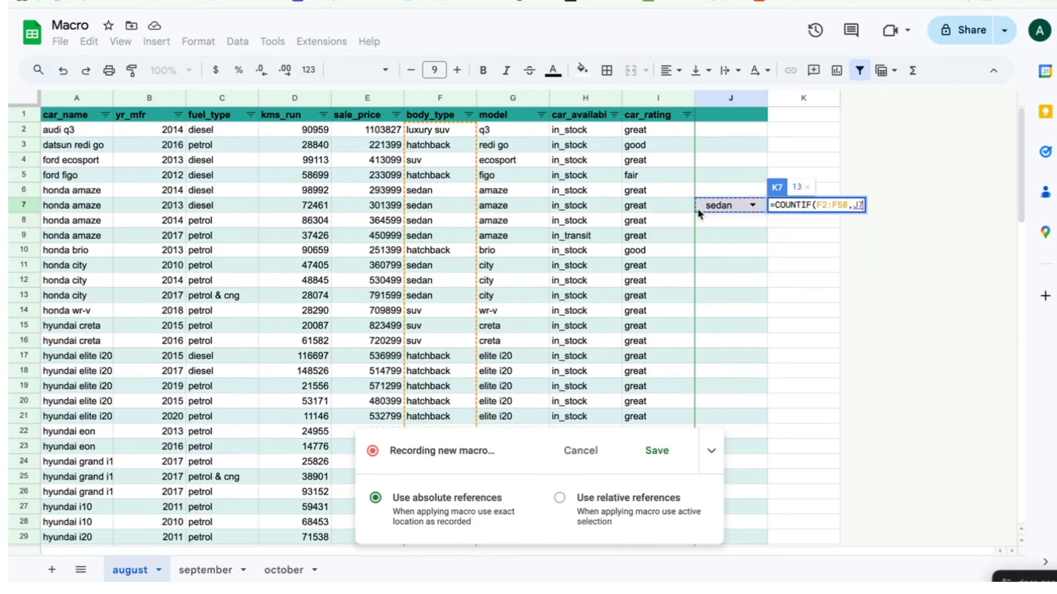
key("Return")
left_click(880, 312)
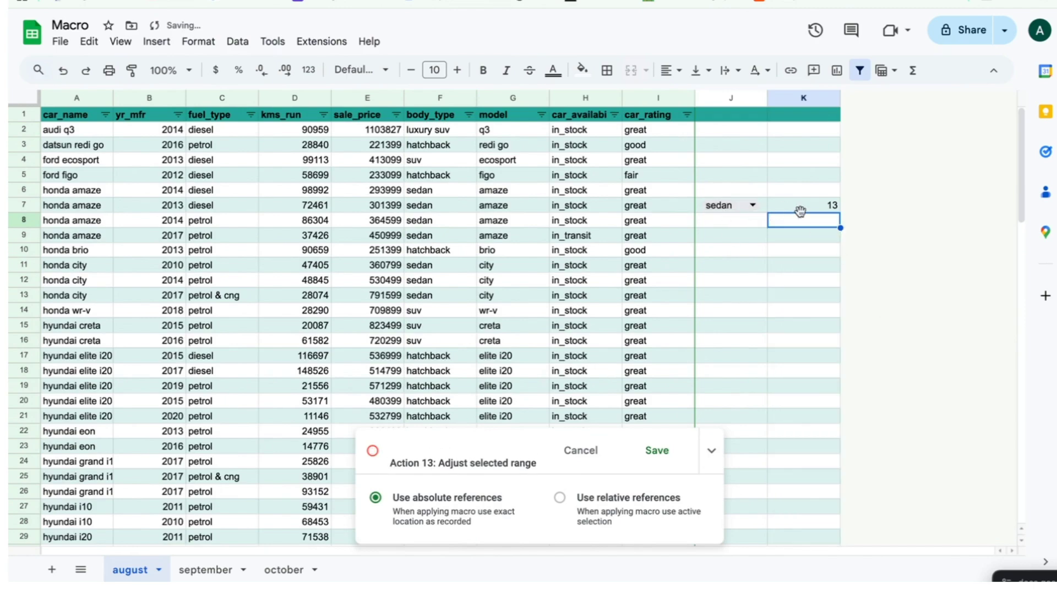
- Change the body type in J7's dropdown to hatchback and select the count in K7
left_click(752, 205)
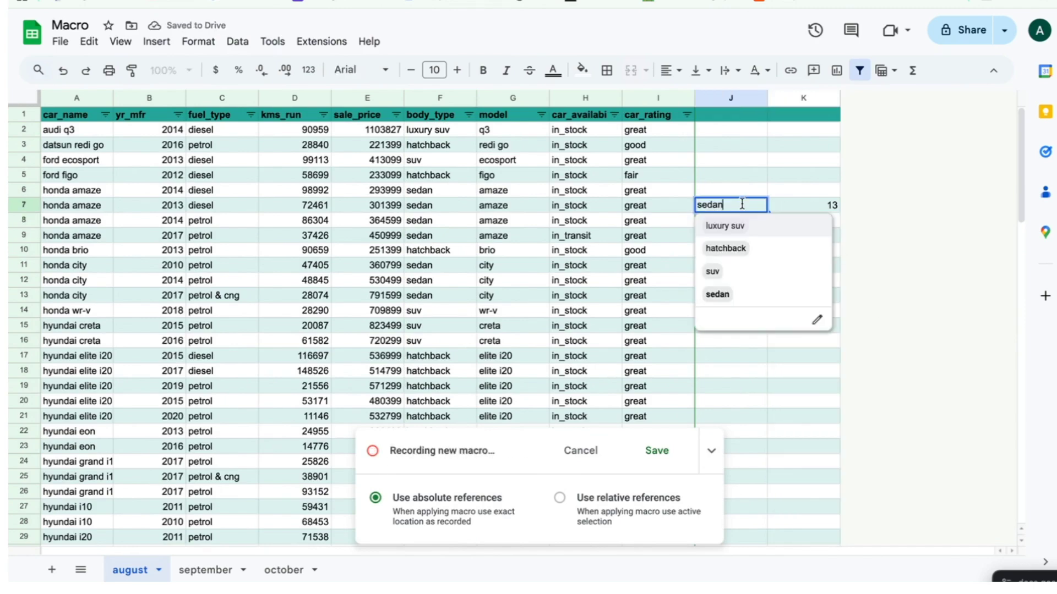
left_click(735, 246)
left_click(823, 210)
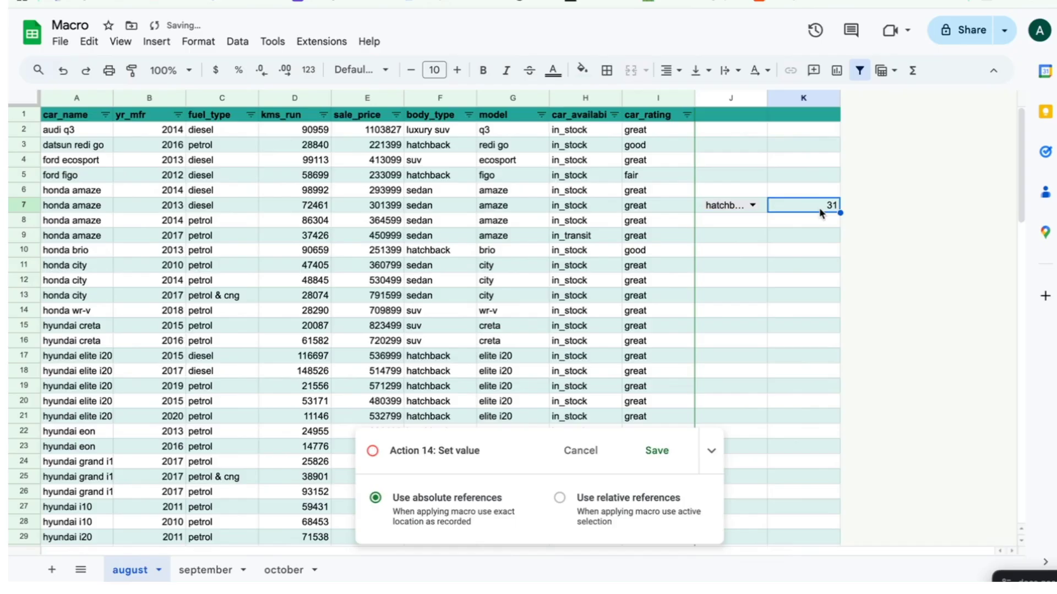
- Finish the macro recording and save it under the name "task 1"
left_click(657, 451)
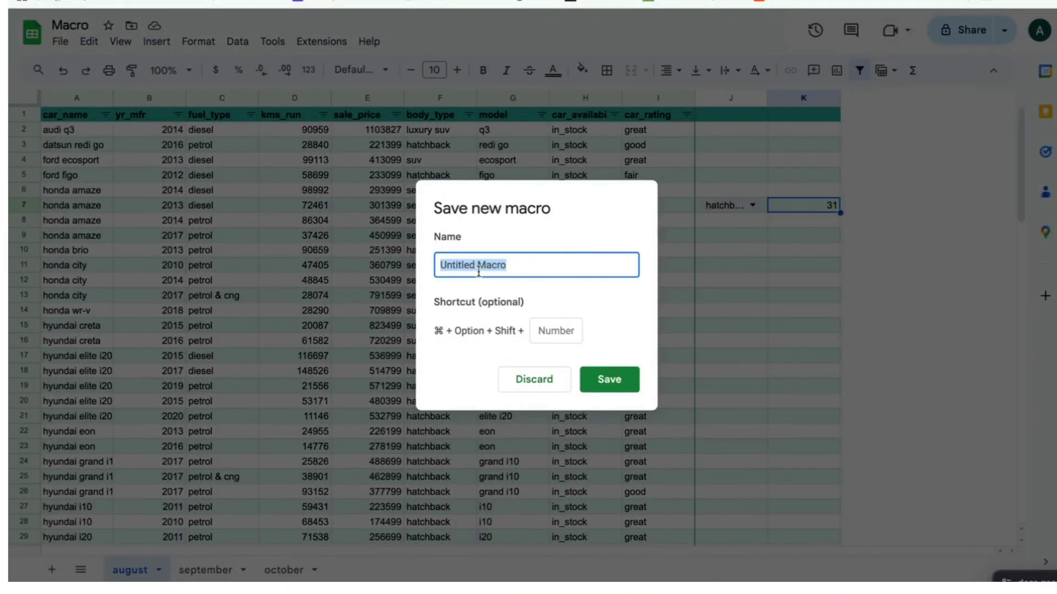
type("task 1")
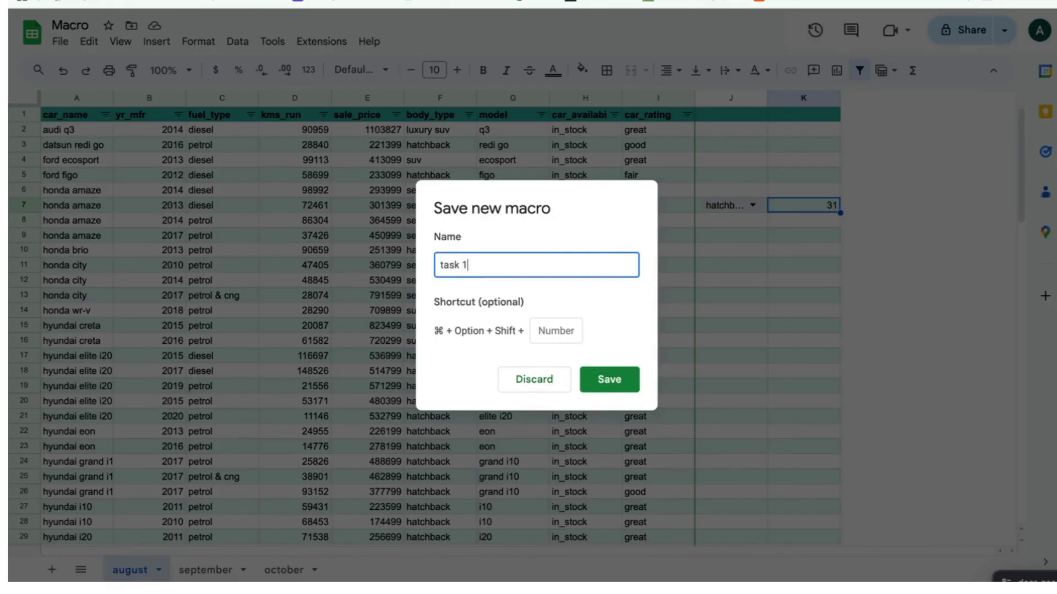
left_click(603, 381)
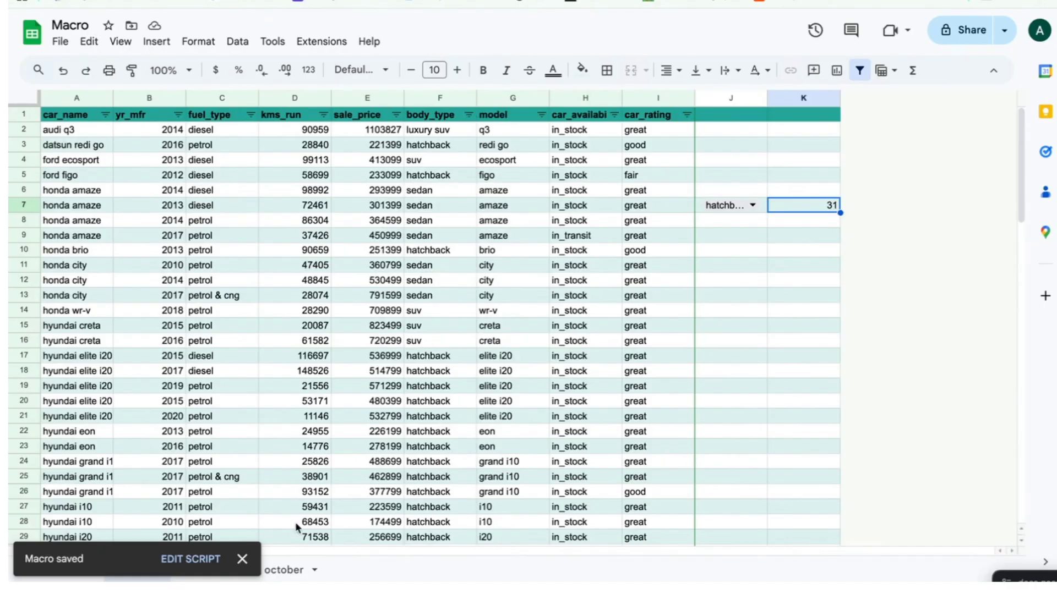
left_click(242, 559)
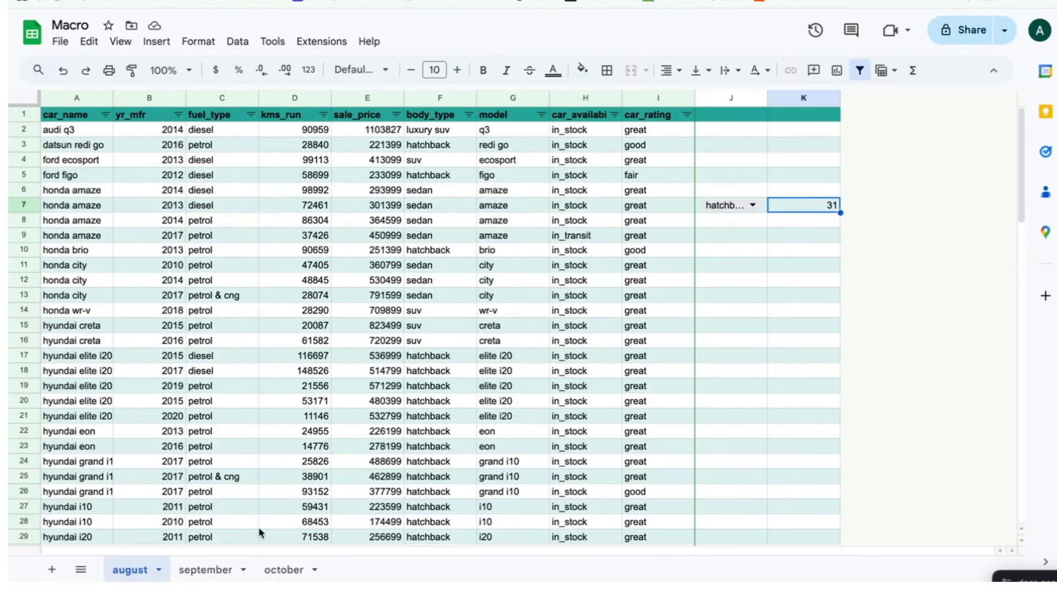
- Select the whole car table on the september sheet and run the task 1 macro
left_click(209, 572)
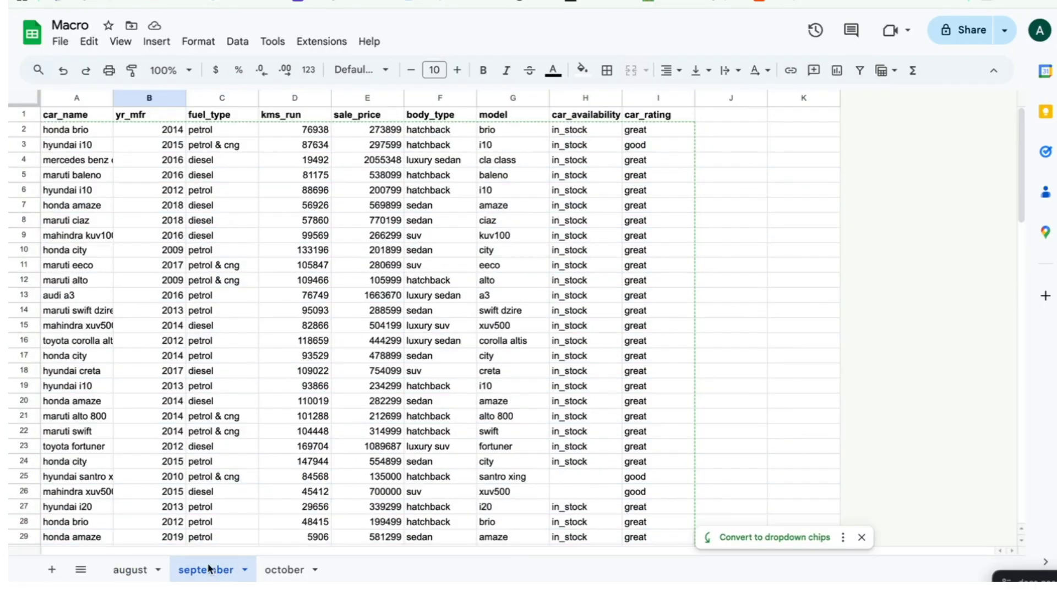
left_click(64, 115)
key("ctrl+a")
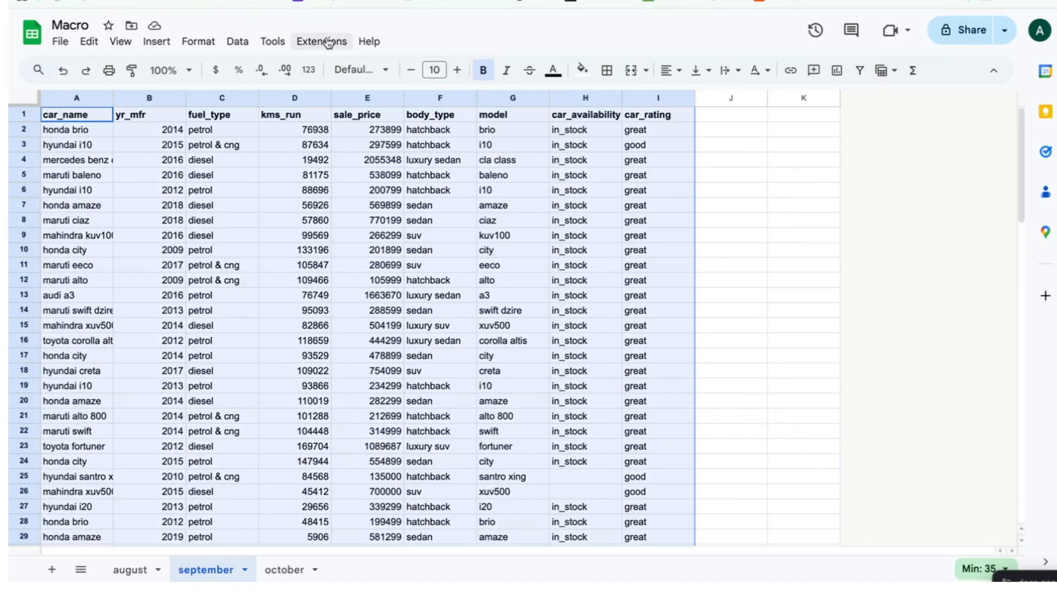
left_click(327, 43)
mouse_move(380, 90)
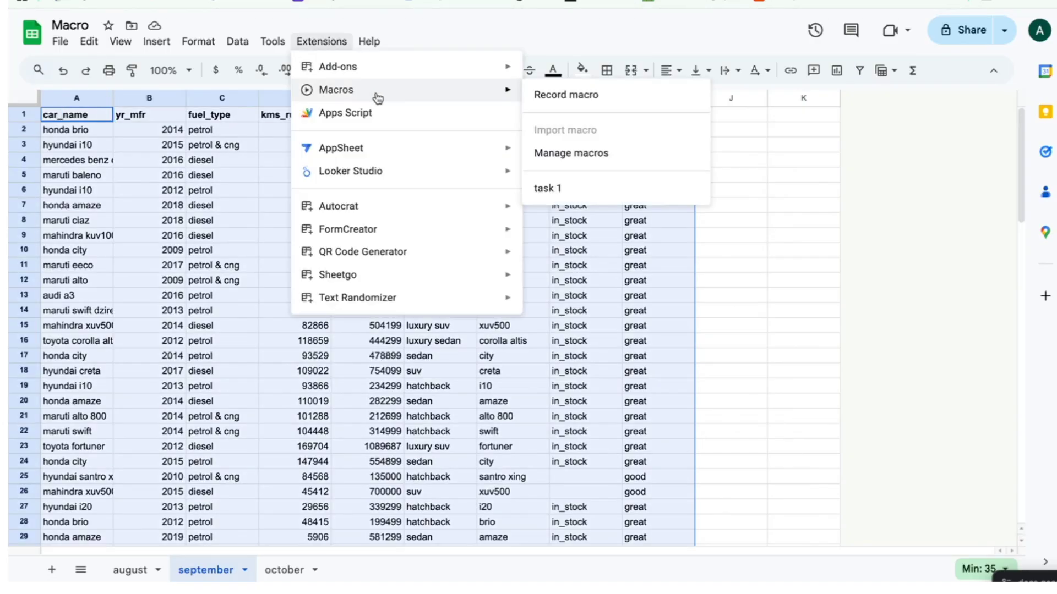
left_click(603, 191)
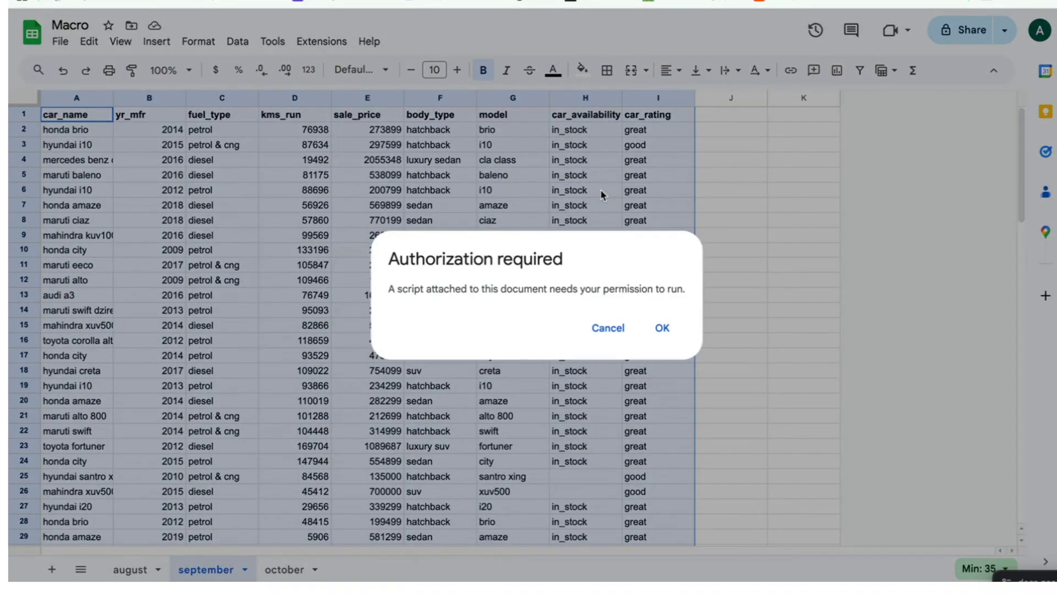
- Authorize the Recorded Macros (Macro) script to manage the spreadsheet through the Google account
left_click(662, 328)
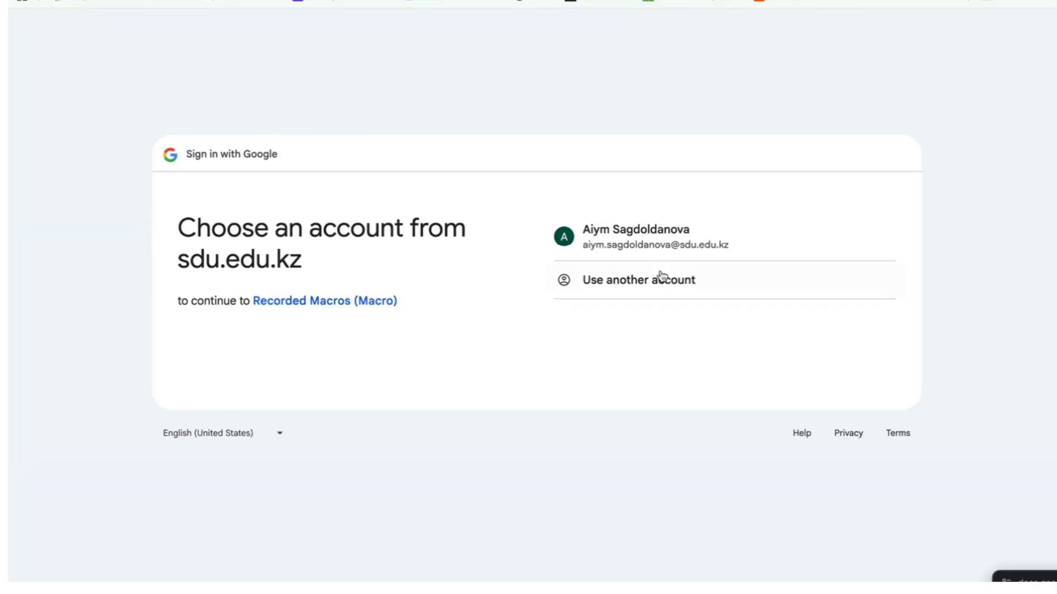
left_click(625, 280)
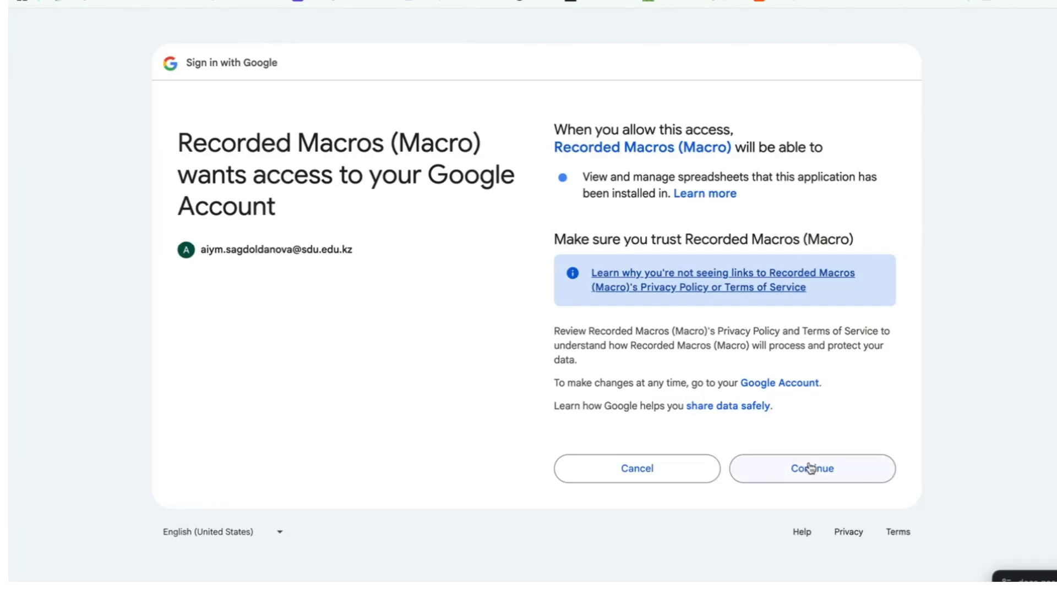
left_click(818, 465)
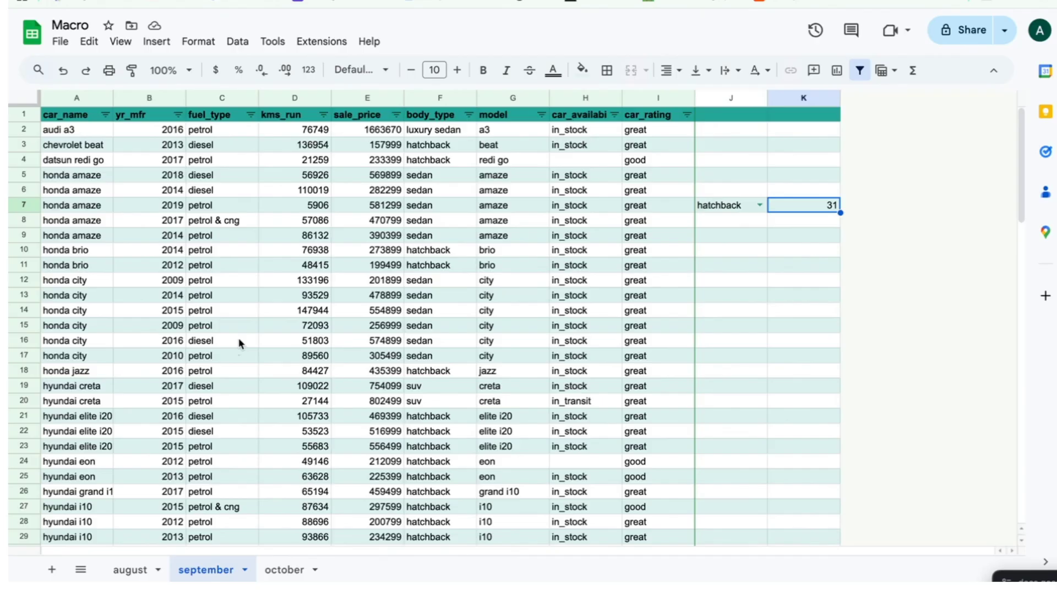
- Compare the car_name order on the september sheet with the august sheet
left_click_drag(83, 132, 63, 487)
left_click(125, 570)
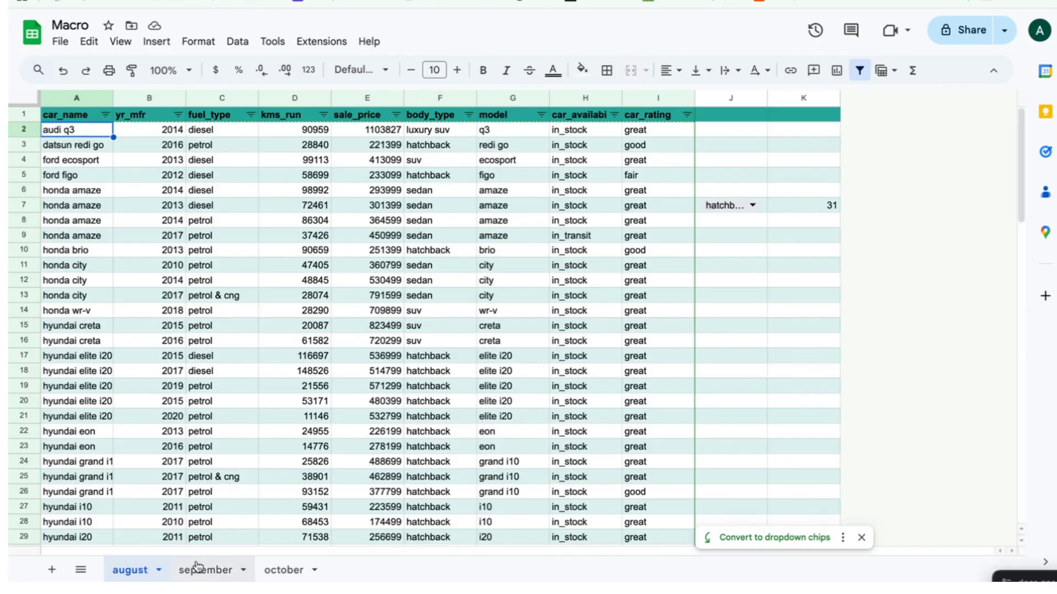
left_click(197, 566)
left_click_drag(62, 136, 74, 371)
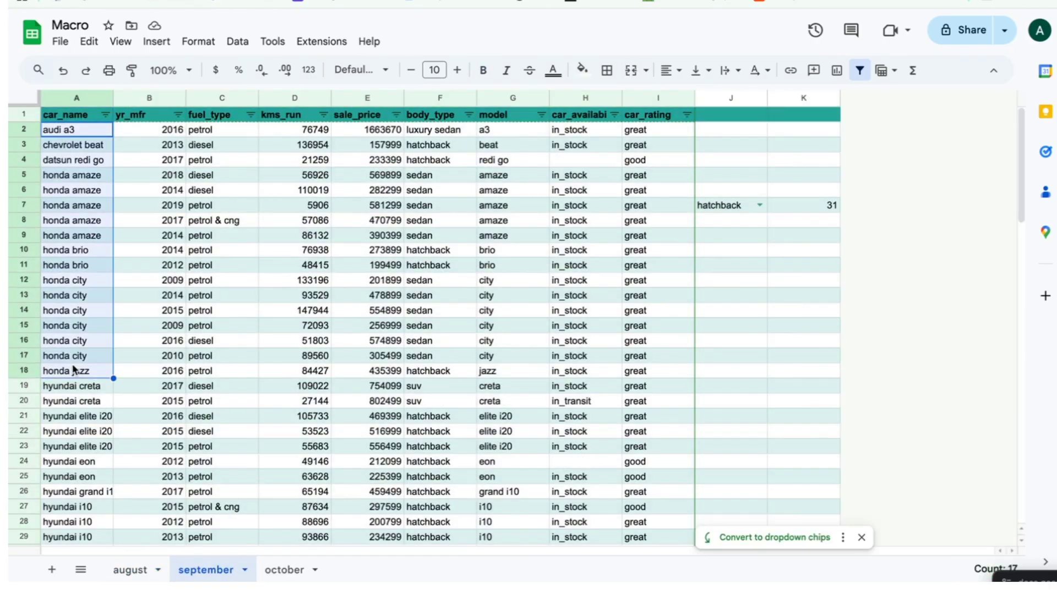
- Test the september dropdown in J7 by choosing suv and then sedan
left_click(759, 204)
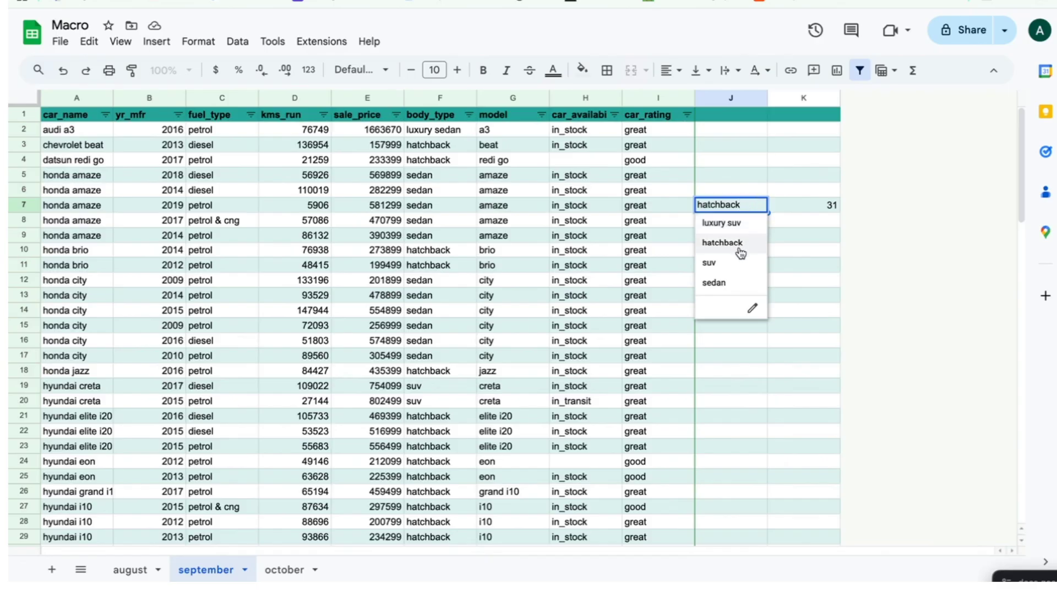
left_click(736, 265)
left_click(761, 209)
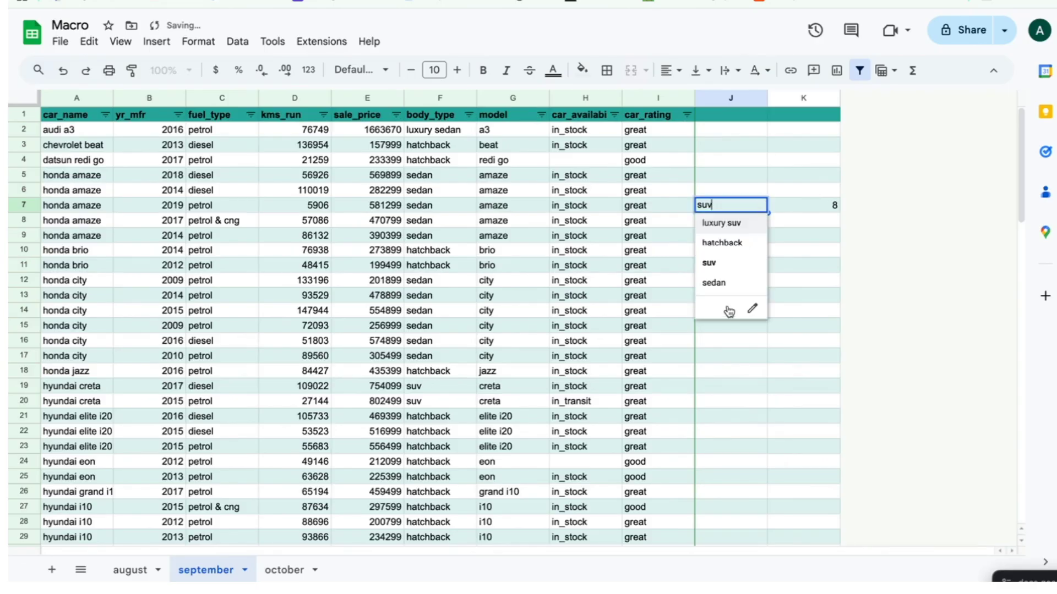
left_click(737, 282)
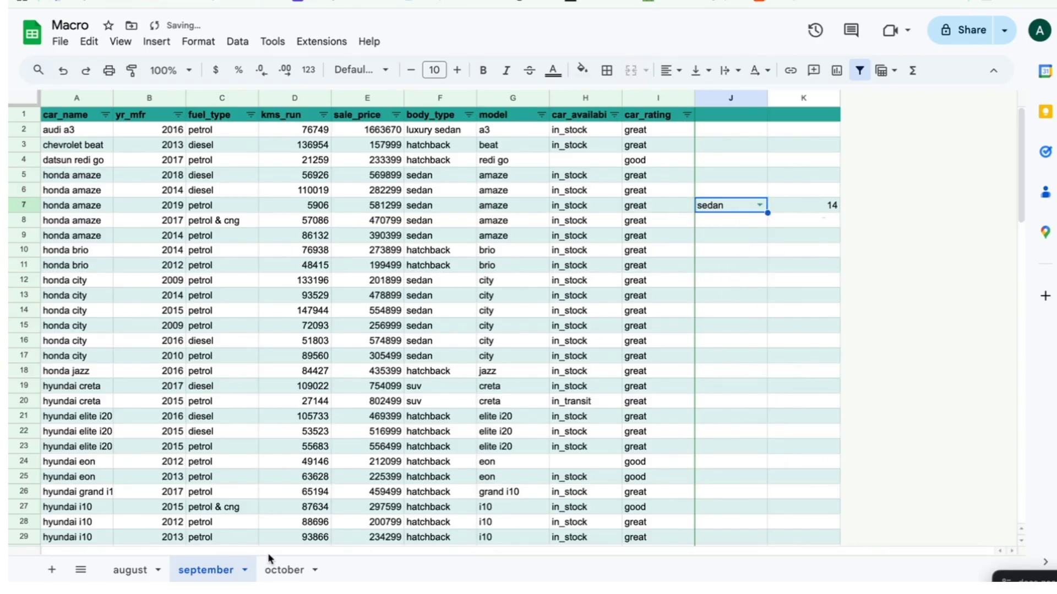
- Select the whole car table on the october sheet and run the task 1 macro
left_click(283, 569)
left_click(53, 118)
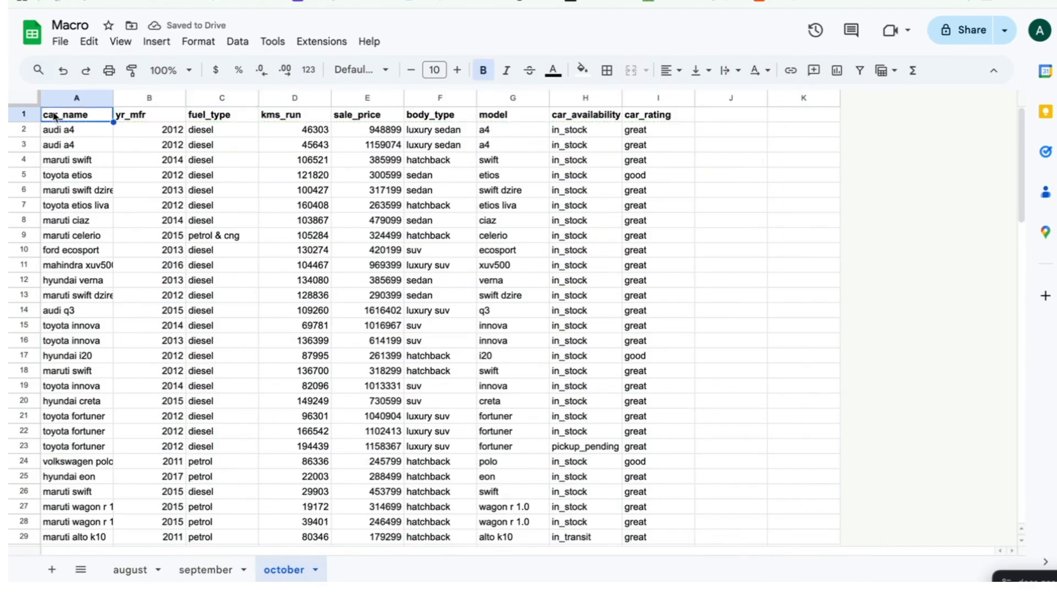
key("ctrl+a")
left_click(322, 41)
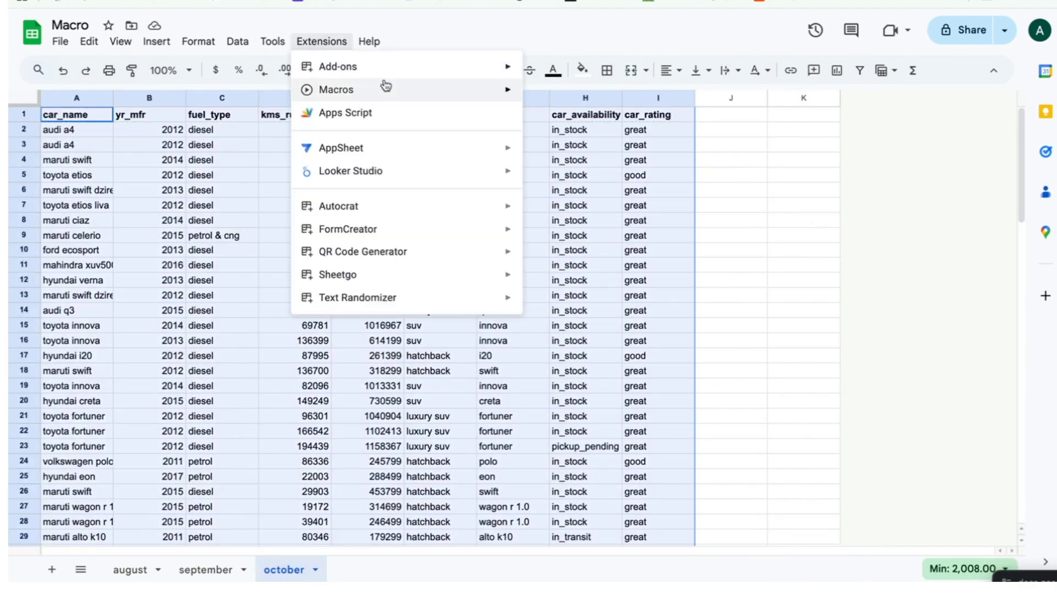
mouse_move(384, 90)
left_click(615, 196)
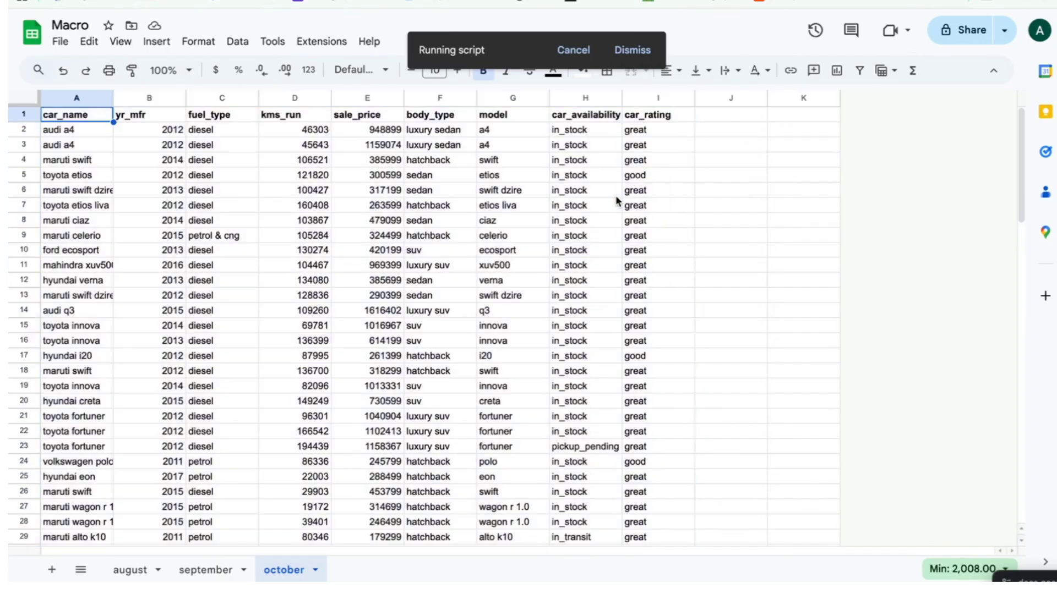